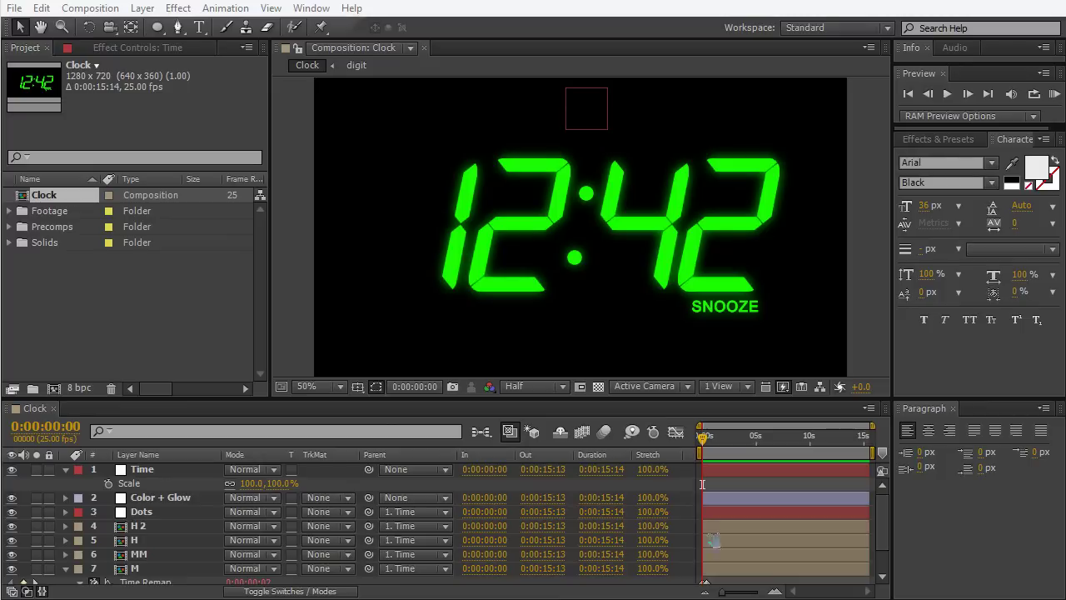
# Lower the slider of the Time layer's effect to 2121.20 to change the displayed clock time
pyautogui.click(157, 51)
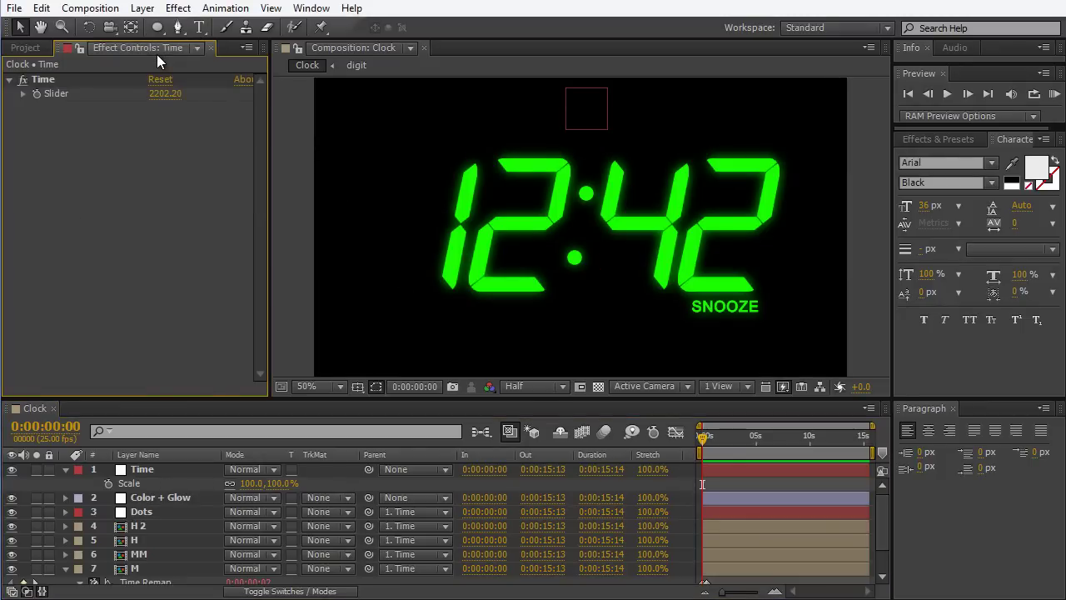
pyautogui.moveTo(159, 94)
pyautogui.mouseDown()
pyautogui.moveTo(123, 92)
pyautogui.moveTo(193, 86)
pyautogui.moveTo(206, 108)
pyautogui.moveTo(169, 93)
pyautogui.moveTo(192, 90)
pyautogui.moveTo(120, 99)
pyautogui.moveTo(148, 100)
pyautogui.mouseUp()
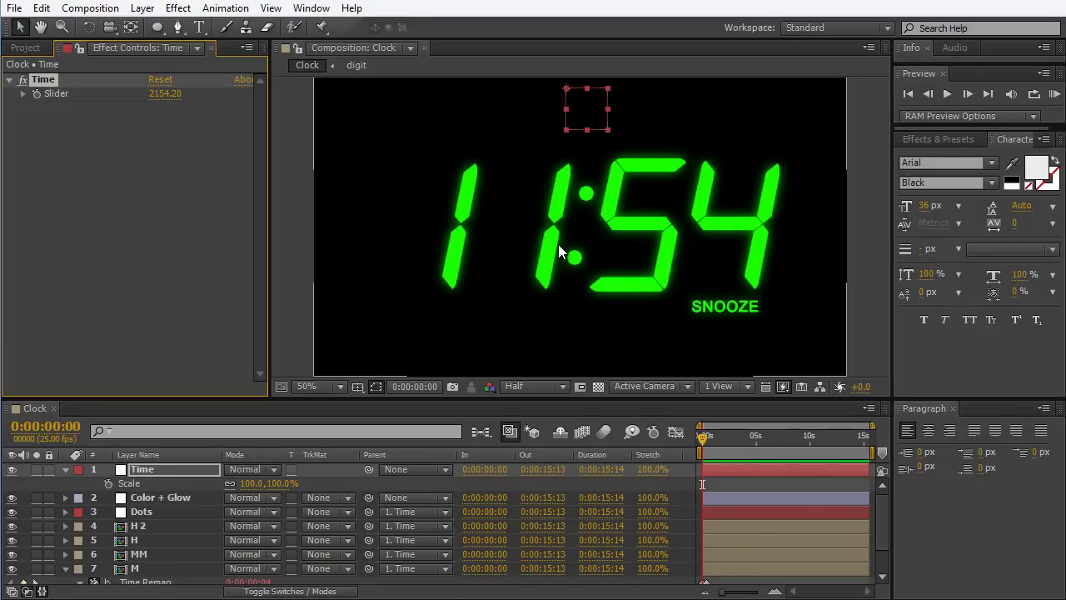
pyautogui.moveTo(164, 93)
pyautogui.mouseDown()
pyautogui.moveTo(129, 98)
pyautogui.moveTo(154, 100)
pyautogui.mouseUp()
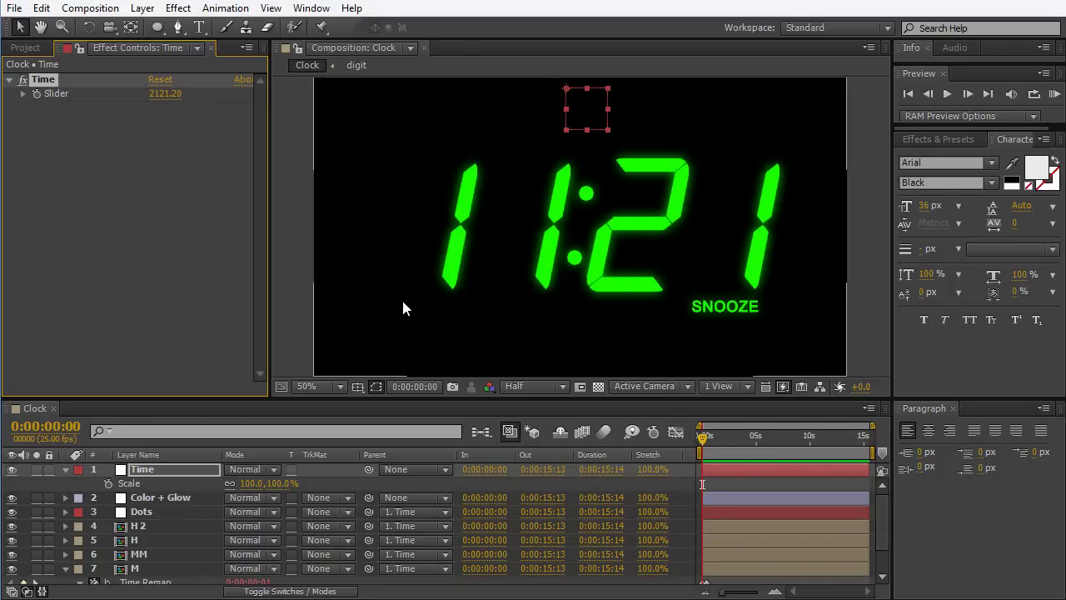
# Create a new composition from the digit.ai file in the Footage folder
pyautogui.click(25, 48)
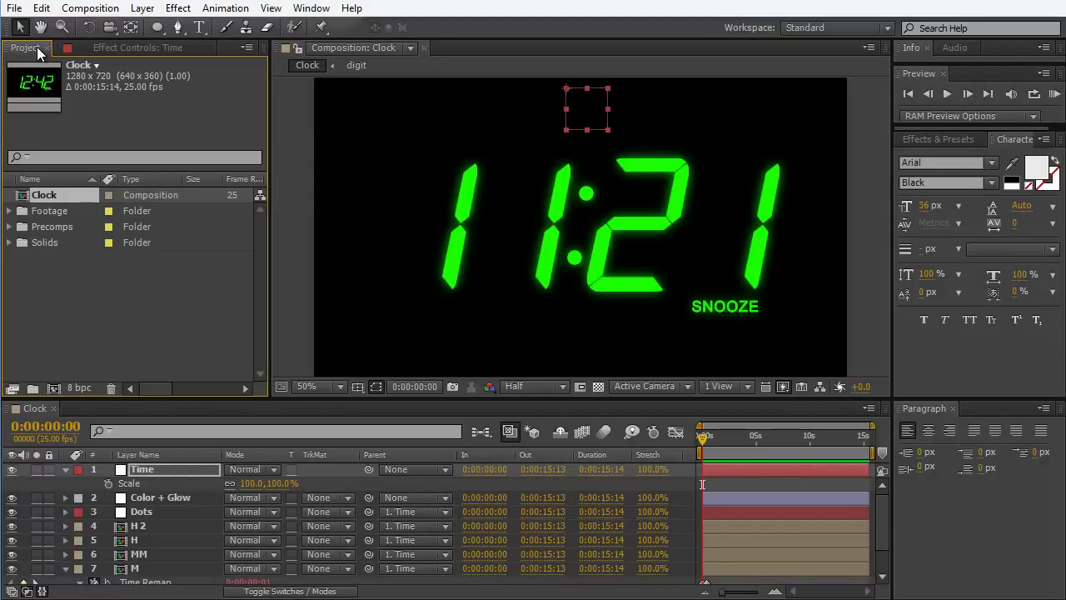
pyautogui.click(10, 211)
pyautogui.click(60, 226)
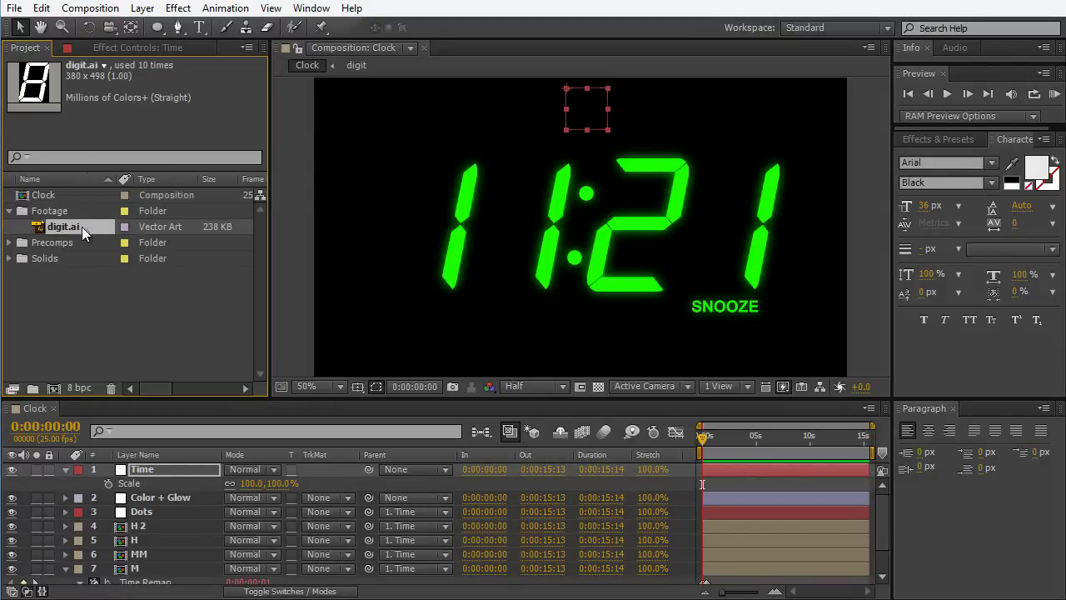
pyautogui.moveTo(67, 227); pyautogui.dragTo(55, 388)
# Set the new digit composition's duration to 10 frames
pyautogui.click(95, 15)
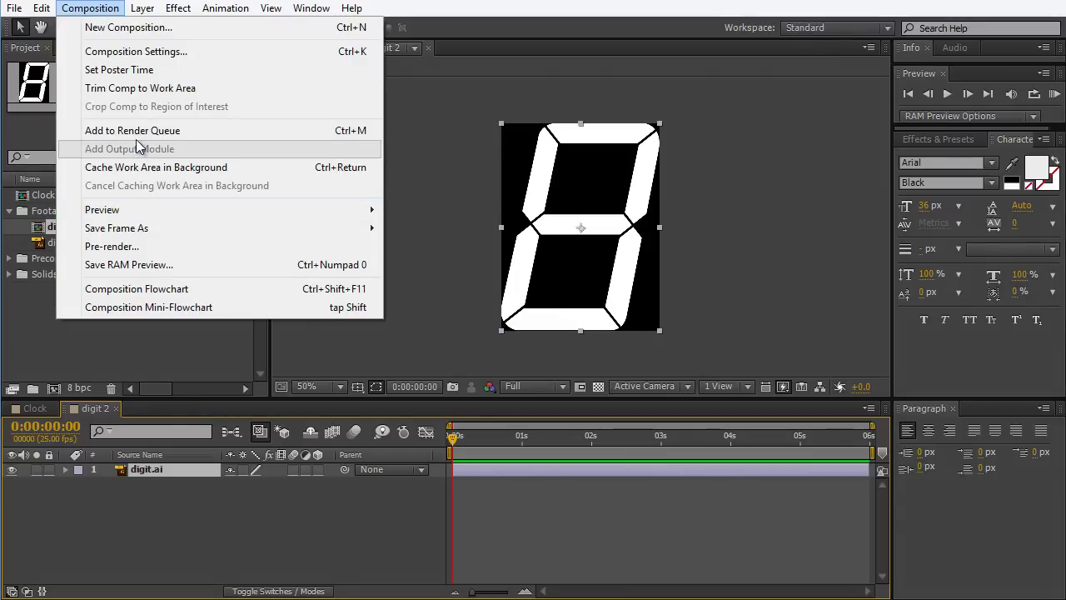
pyautogui.click(133, 52)
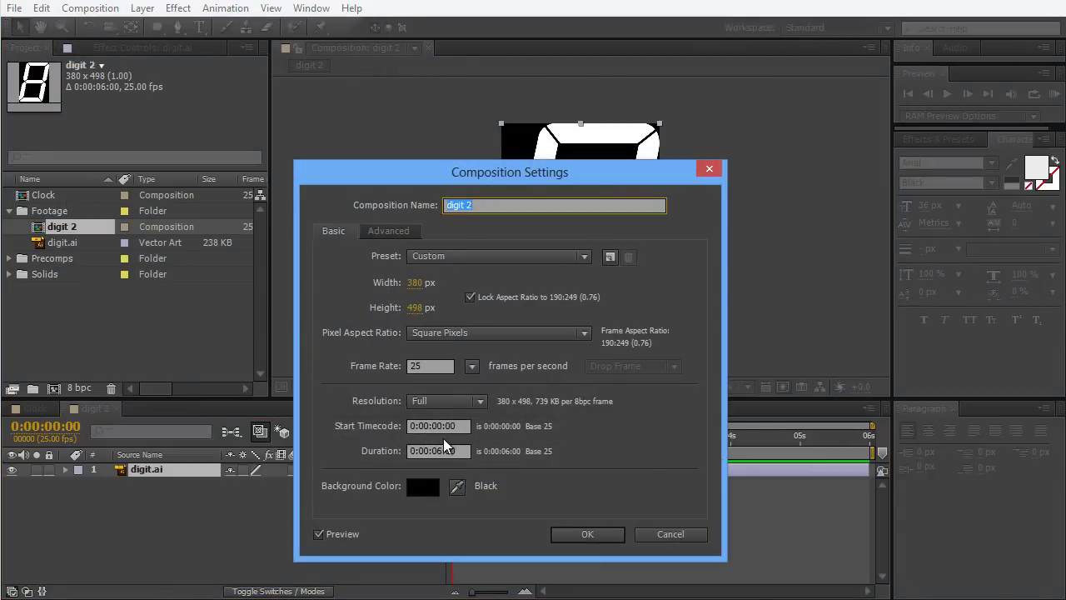
pyautogui.moveTo(465, 450); pyautogui.dragTo(344, 442)
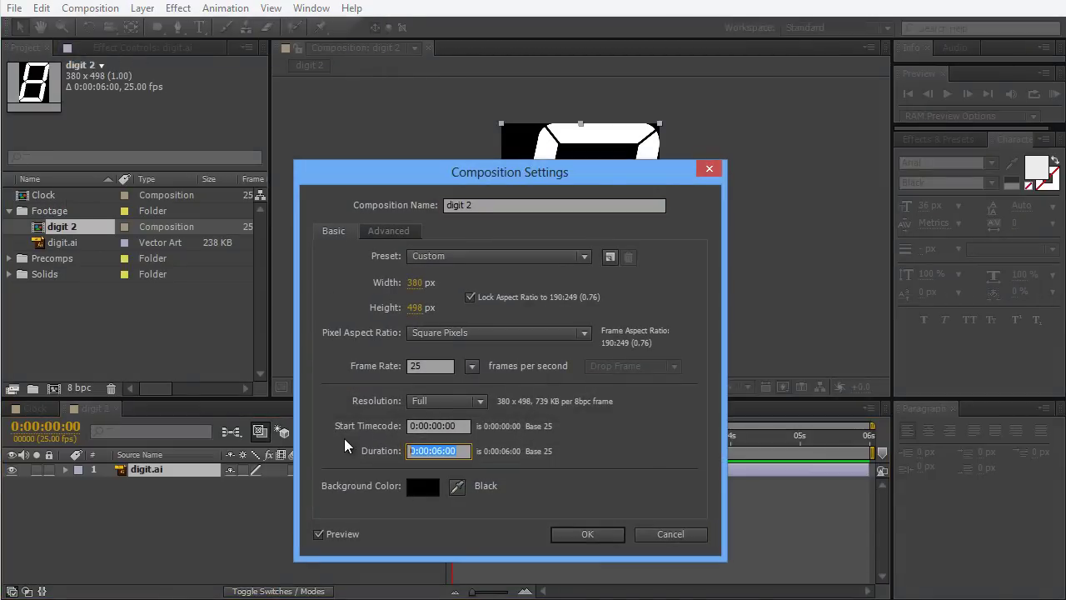
pyautogui.write('10')
pyautogui.press('Return')
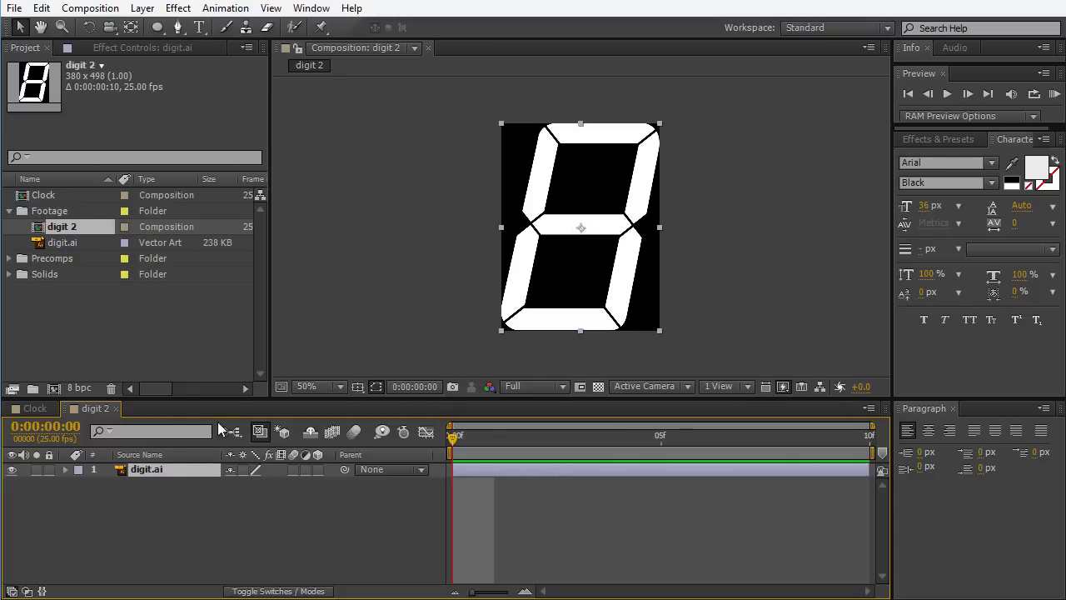
# Try converting the digit.ai vector layer into shapes and expand the contents of the resulting outlines layer
pyautogui.rightClick(185, 472)
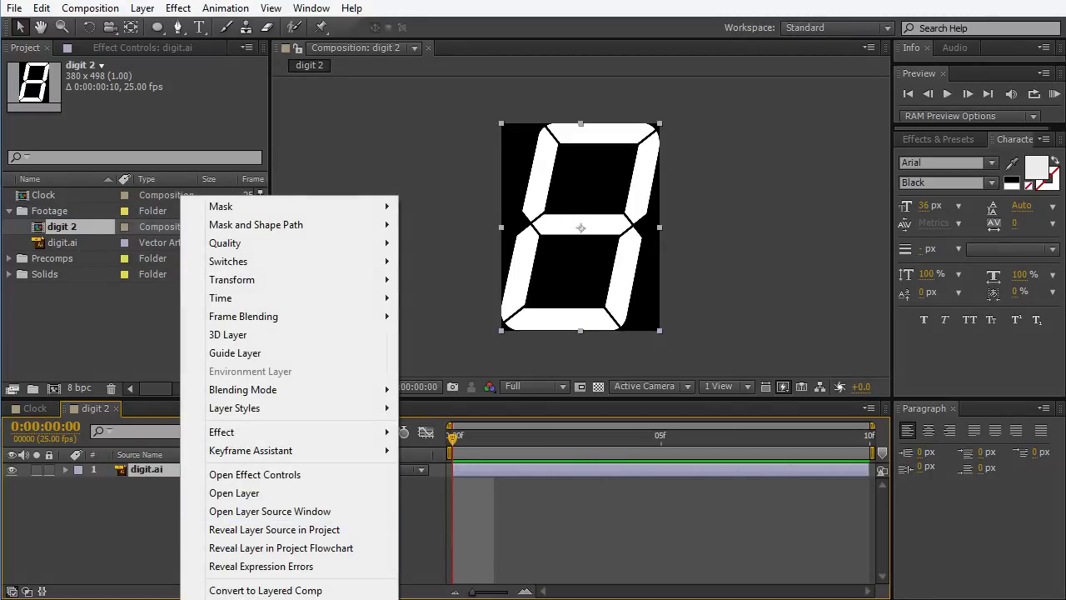
pyautogui.press('Escape')
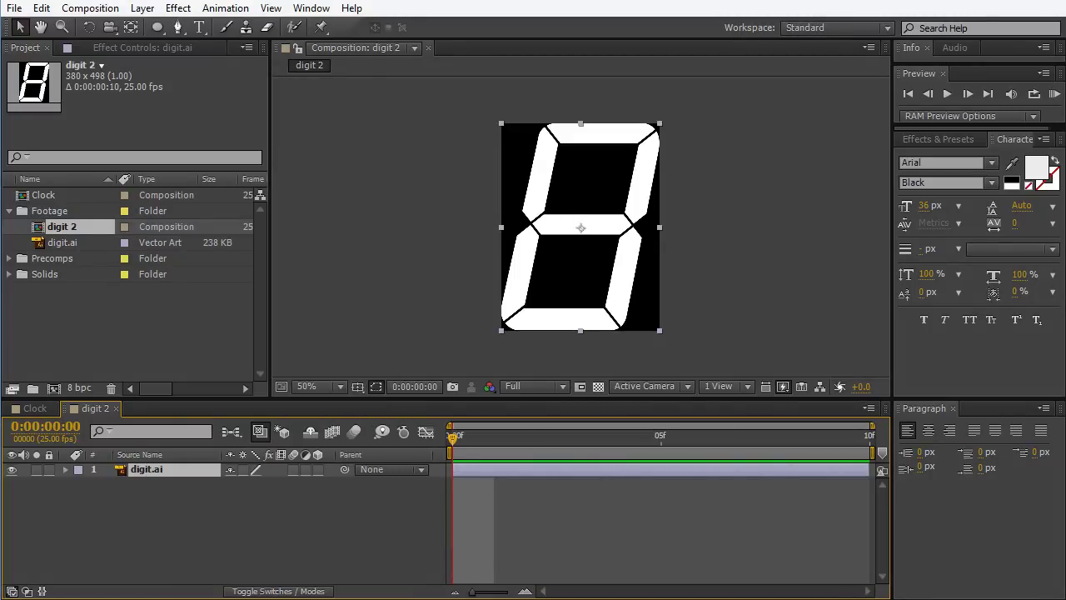
pyautogui.press('.')
pyautogui.press('.')
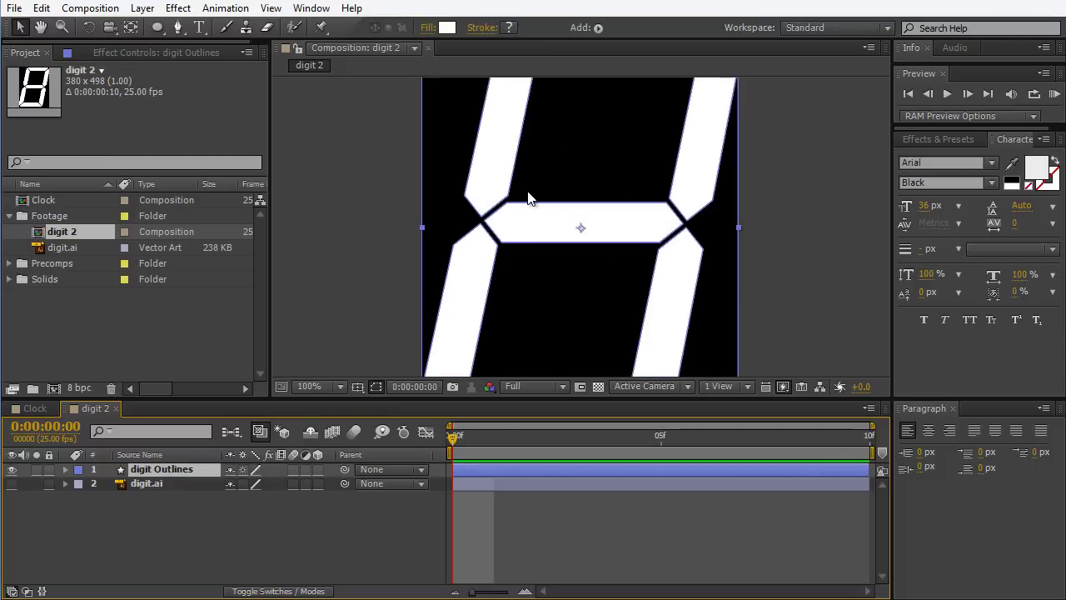
pyautogui.click(66, 470)
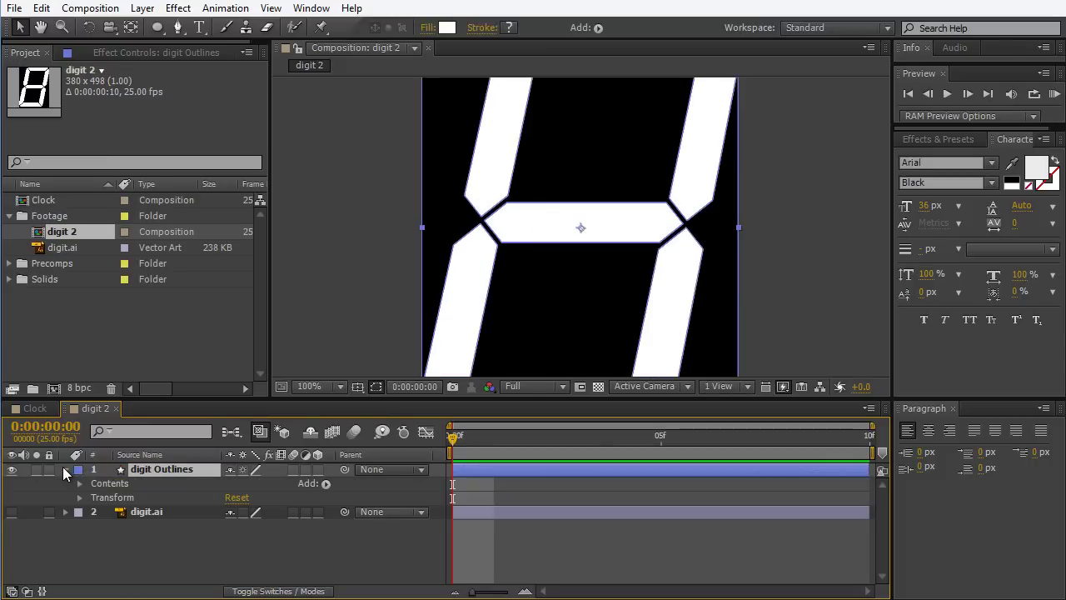
pyautogui.click(79, 483)
pyautogui.press(',')
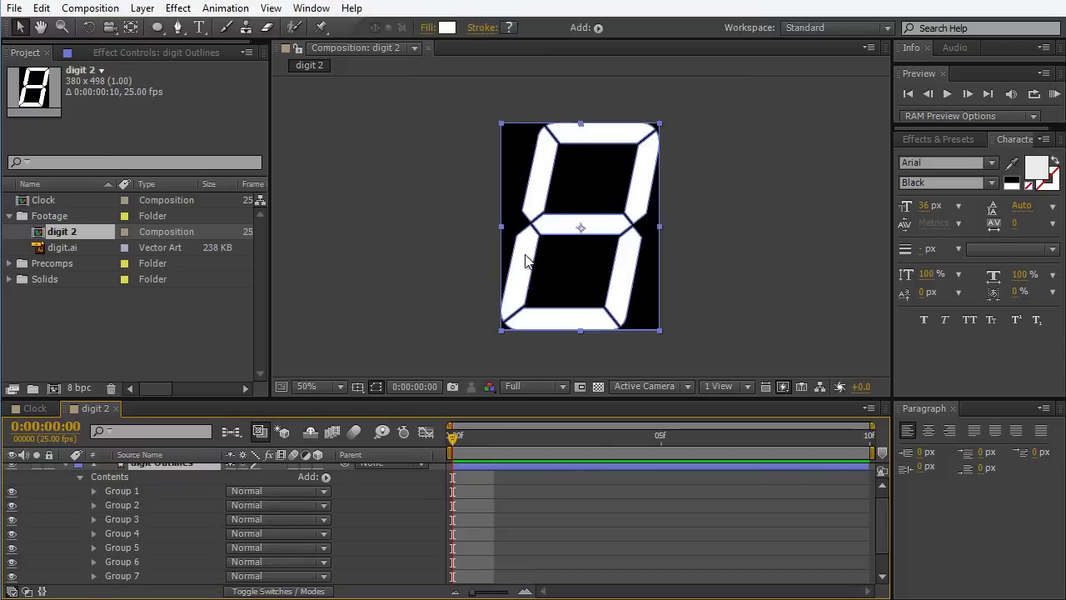
# Delete the shape group of the digit's middle segment, then undo the deletion and the shape conversion
pyautogui.click(116, 490)
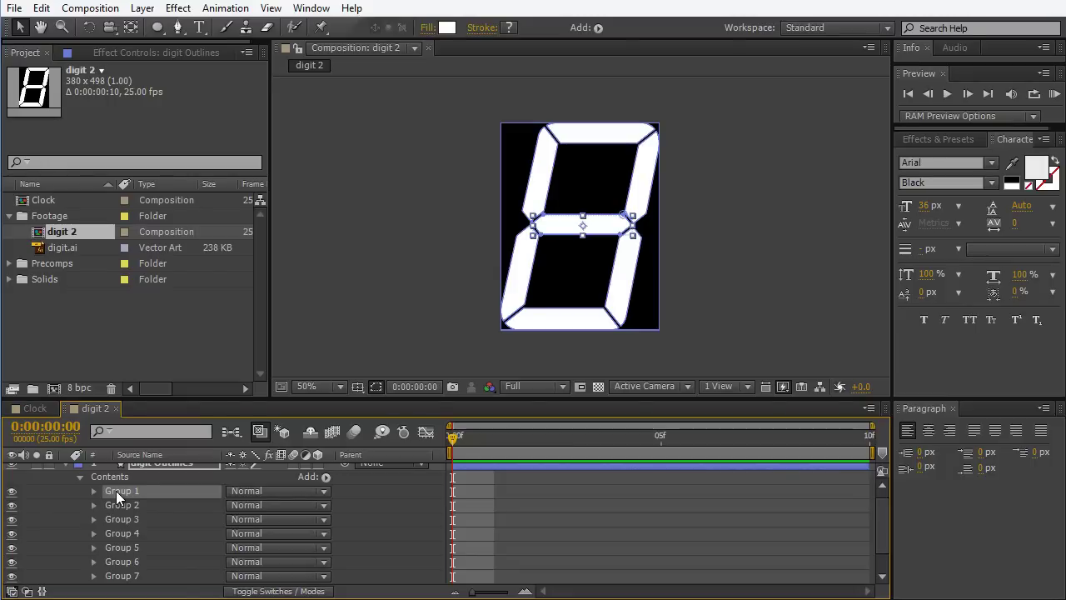
pyautogui.press('Delete')
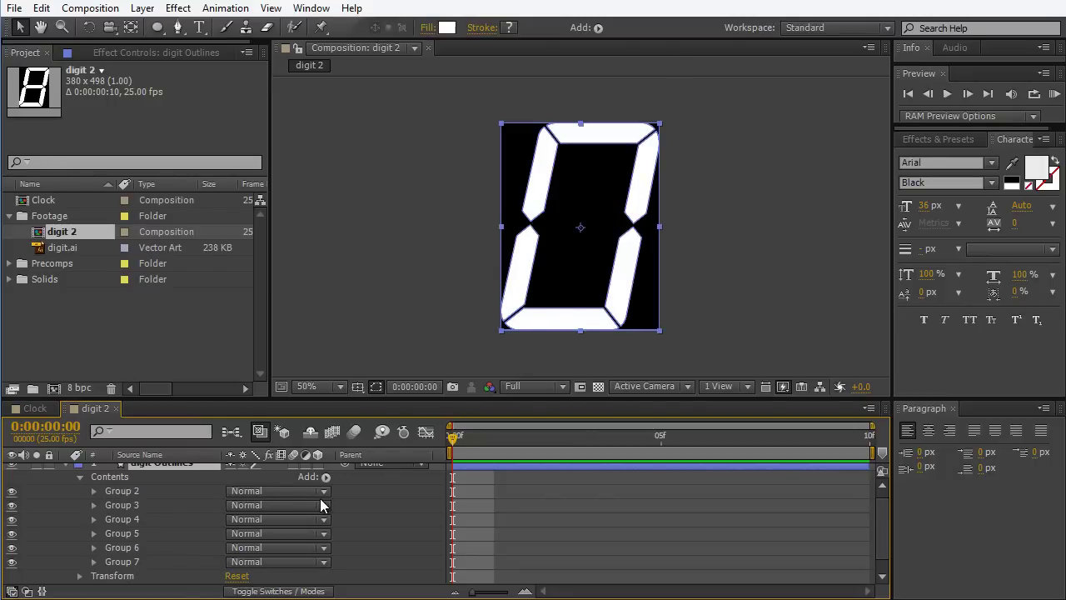
pyautogui.hotkey('ctrl', 'z')
pyautogui.hotkey('ctrl', 'z')
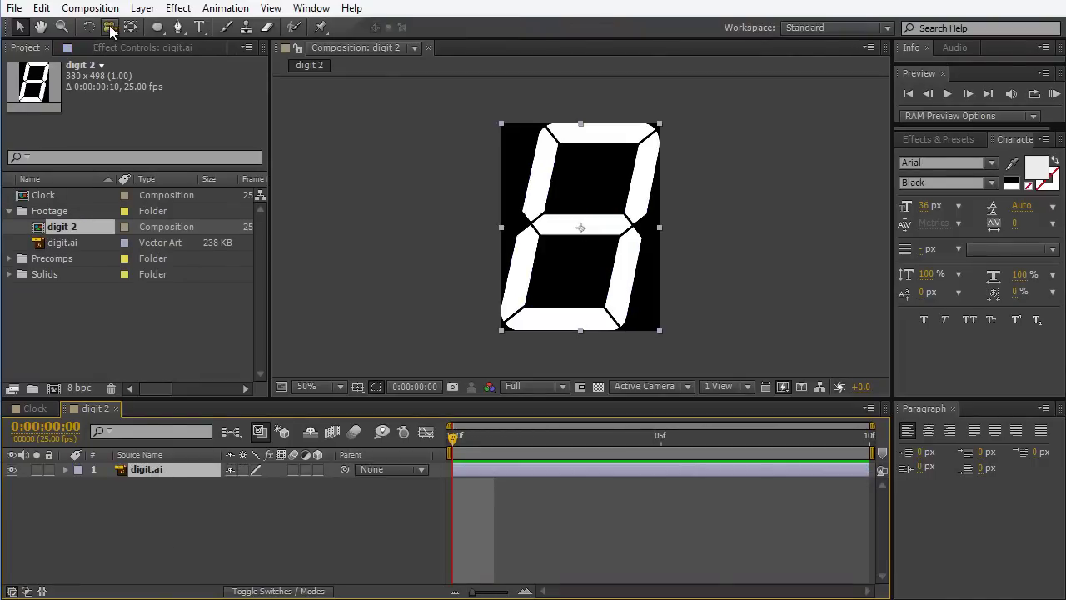
# Auto-trace the current frame of the digit.ai layer using the Alpha channel
pyautogui.click(142, 7)
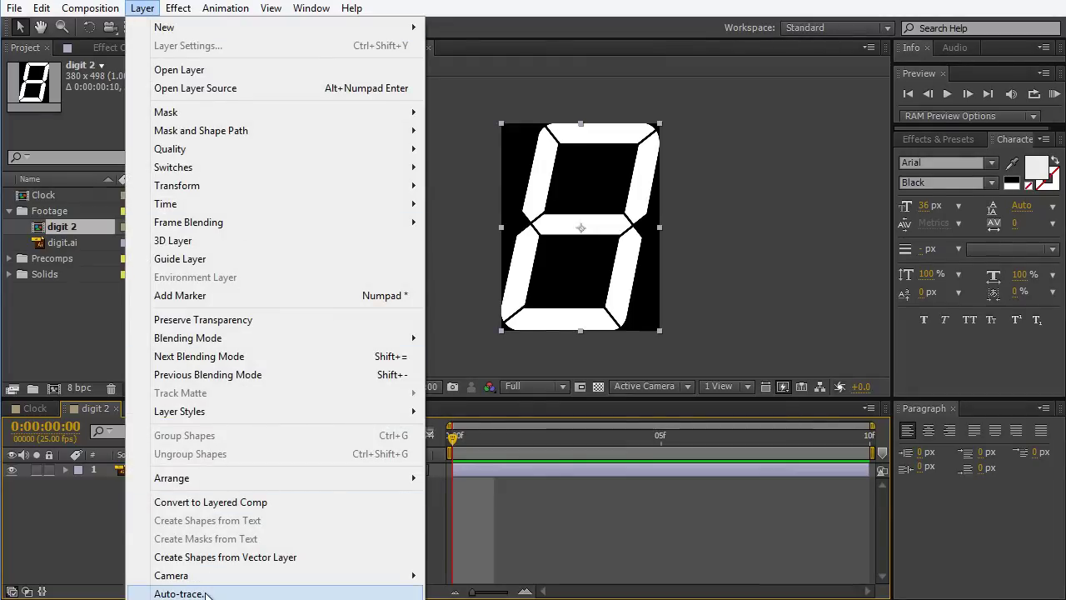
pyautogui.click(275, 593)
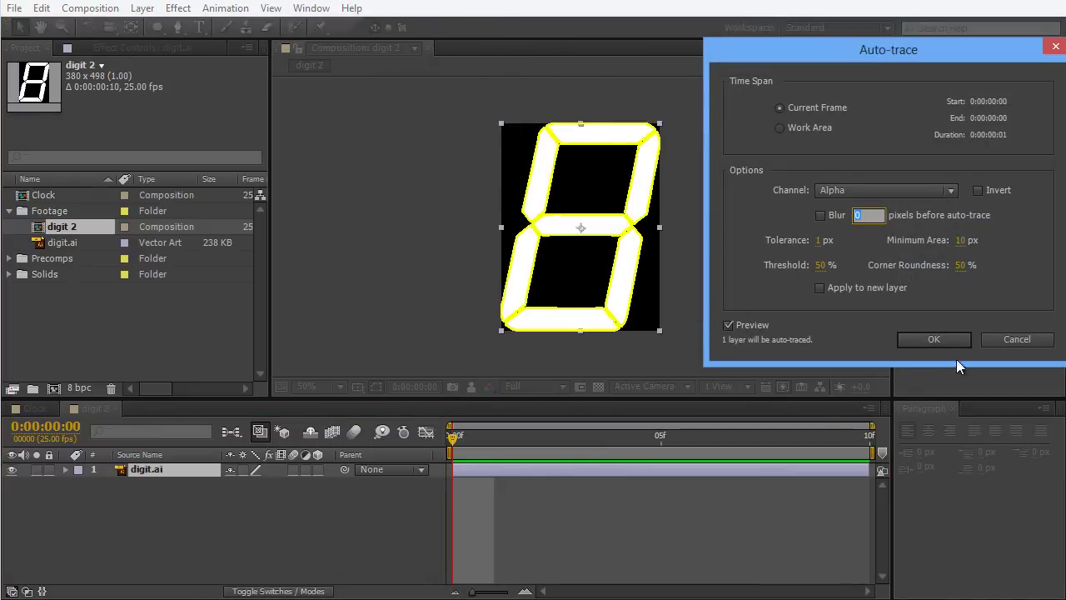
pyautogui.click(941, 340)
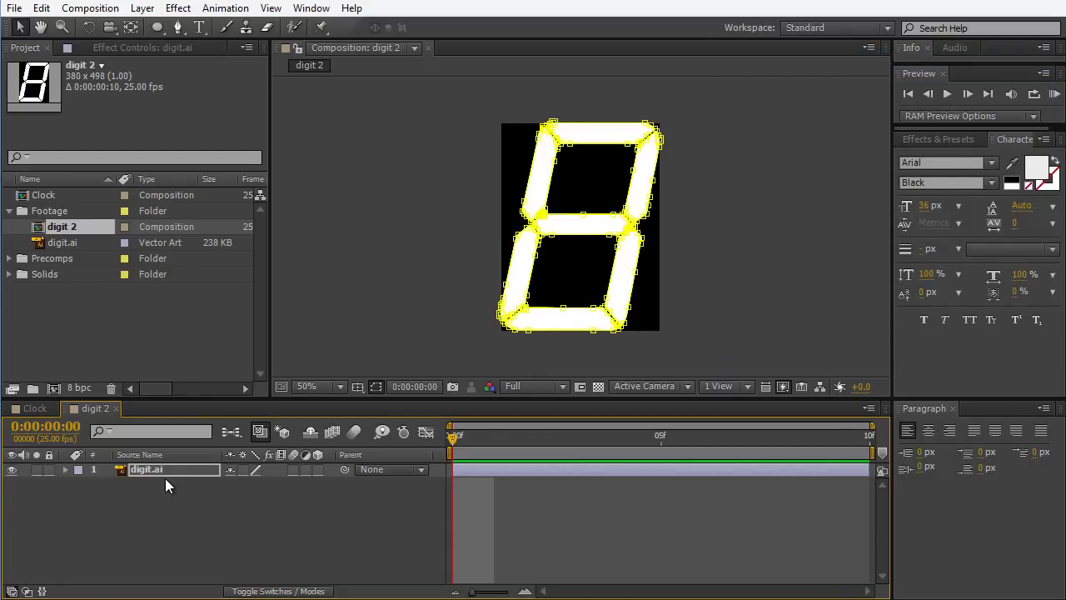
# Reveal the traced masks on the digit.ai layer and set the mode of all of them to Add
pyautogui.press('m')
pyautogui.click(254, 484)
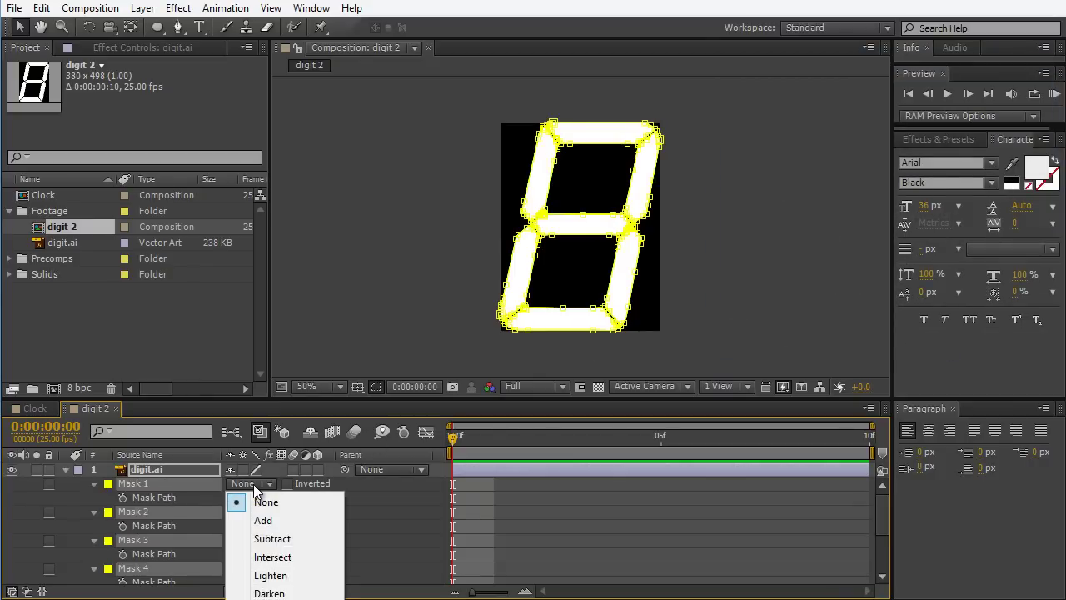
pyautogui.click(282, 521)
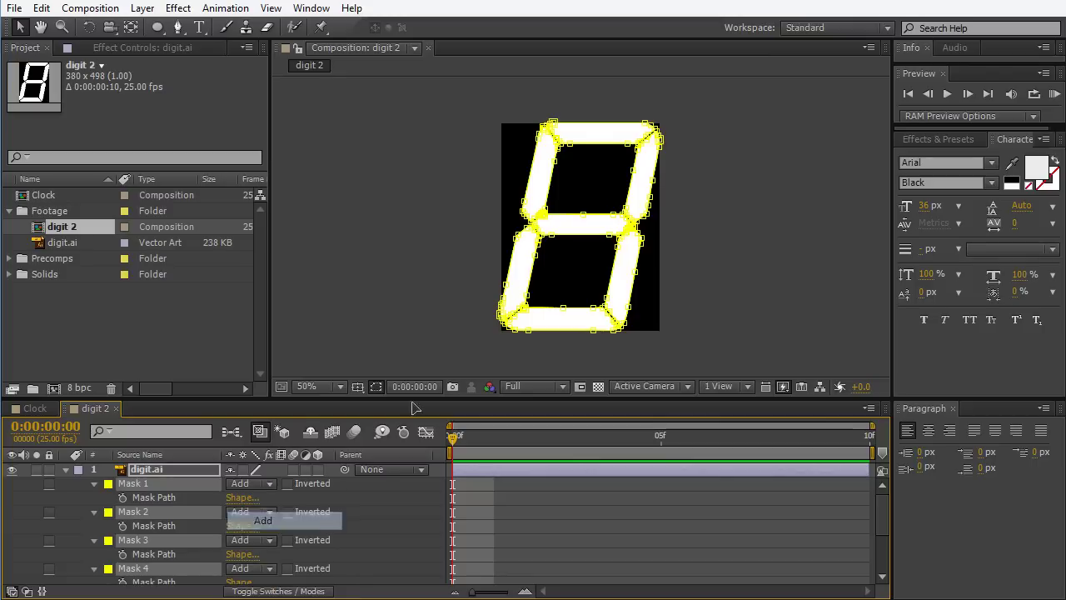
# Set the Mask Expansion of all the digit.ai masks to 3 pixels
pyautogui.press('.')
pyautogui.press('.')
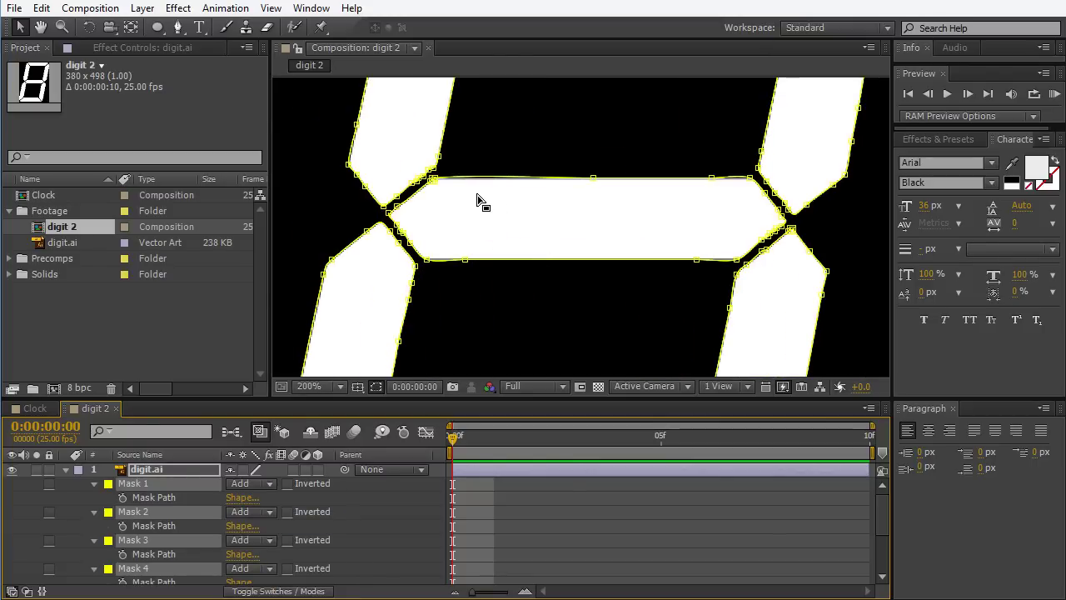
pyautogui.press('.')
pyautogui.press('h')
pyautogui.moveTo(502, 182); pyautogui.dragTo(606, 202)
pyautogui.press('v')
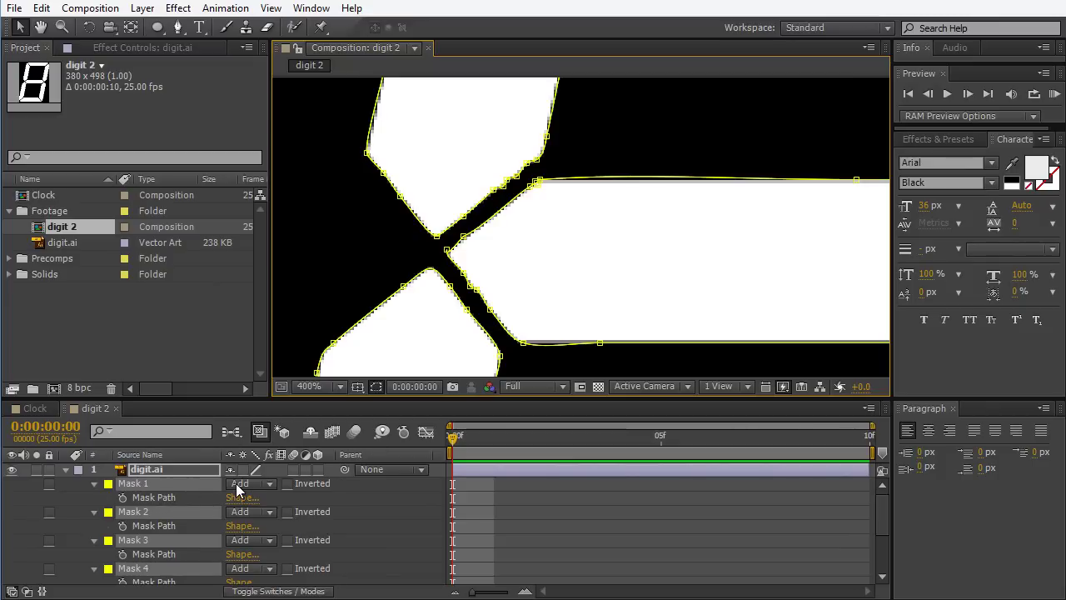
pyautogui.press('m')
pyautogui.press('m')
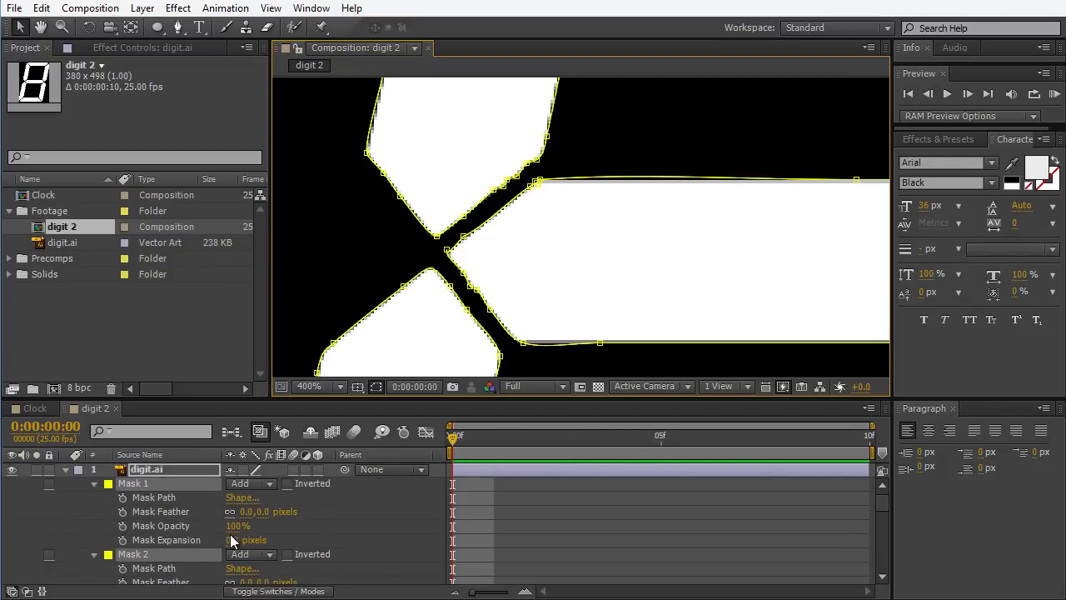
pyautogui.click(231, 539)
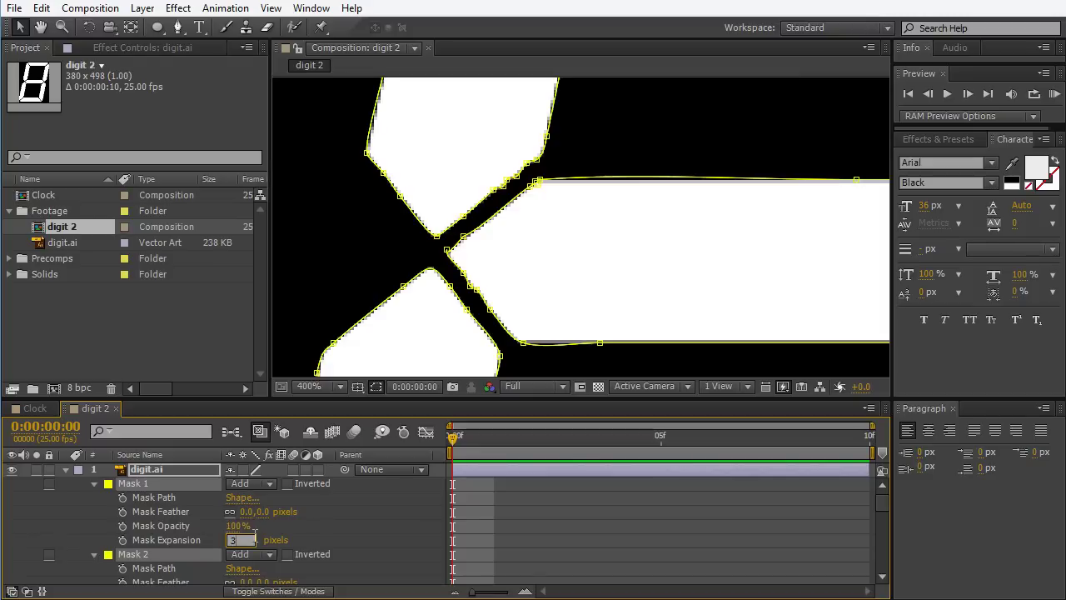
pyautogui.press('Return')
pyautogui.scroll(-4, 545, 149)
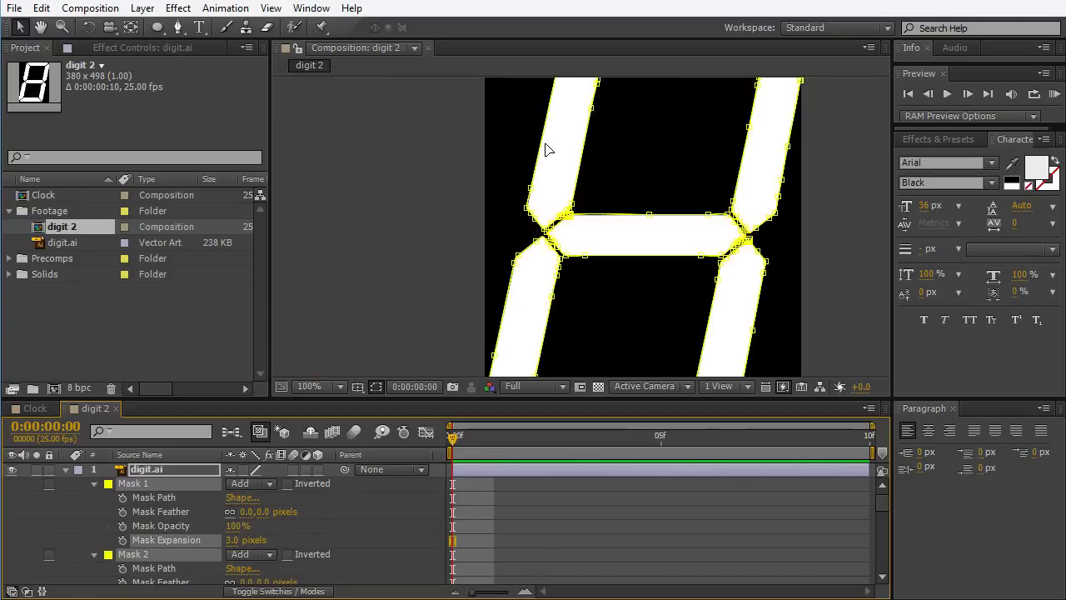
pyautogui.scroll(-2, 545, 148)
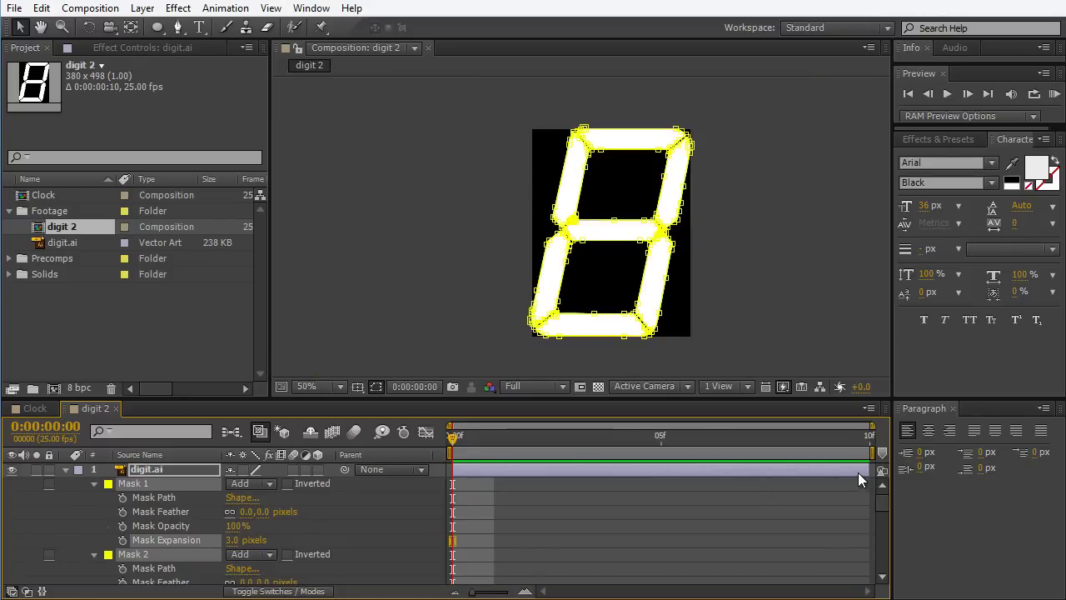
# Trim the digit.ai layer to one frame and duplicate it until there are ten layers
pyautogui.moveTo(866, 471); pyautogui.dragTo(493, 471)
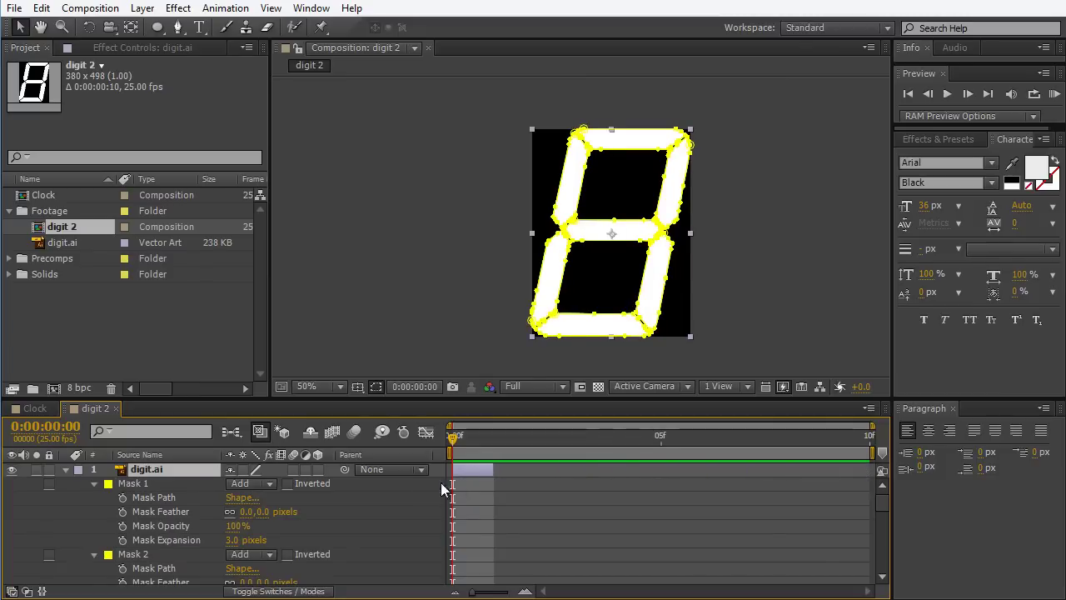
pyautogui.press('m')
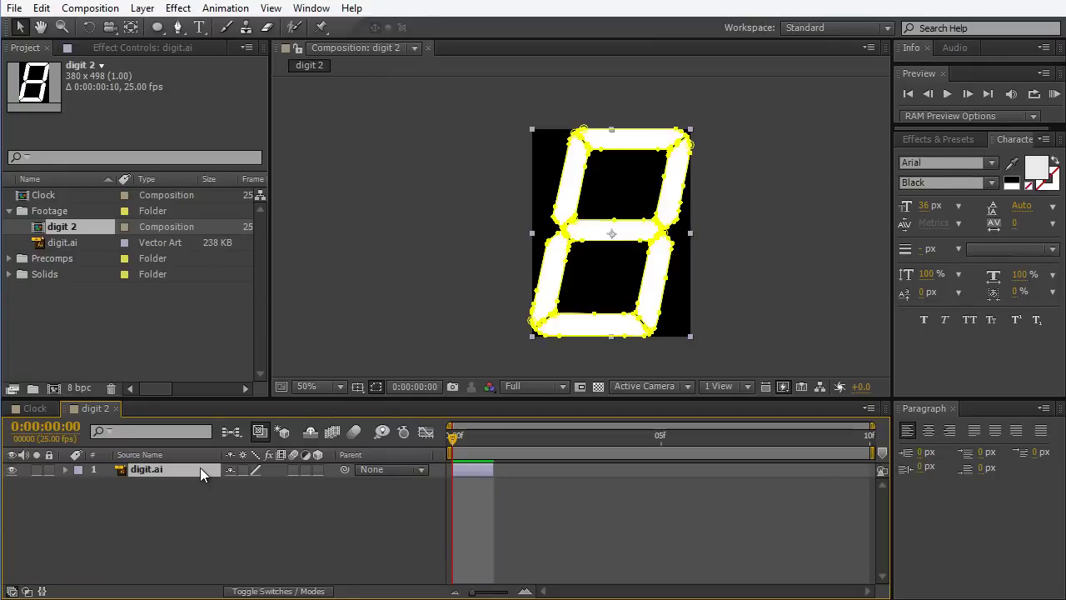
pyautogui.hotkey('ctrl', 'd')
pyautogui.hotkey('ctrl', 'd')
pyautogui.hotkey('ctrl', 'd')
pyautogui.hotkey('ctrl', 'd')
pyautogui.hotkey('ctrl', 'd')
pyautogui.hotkey('ctrl', 'd')
pyautogui.hotkey('ctrl', 'd')
pyautogui.hotkey('ctrl', 'd')
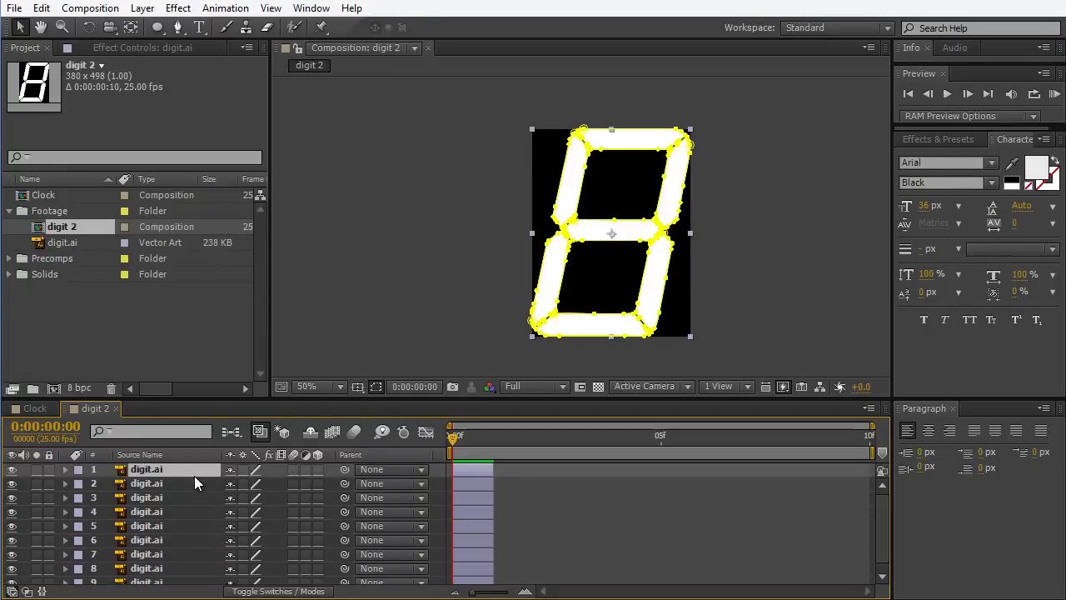
pyautogui.scroll(-1, 184, 495)
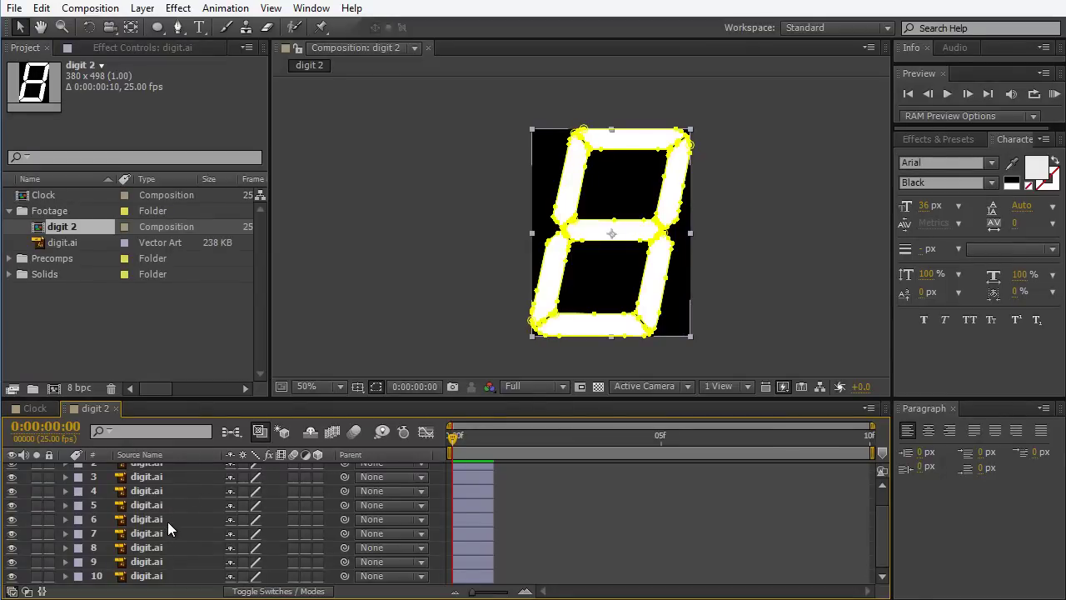
# Sequence all ten digit.ai layers one after another without overlap
pyautogui.hotkey('ctrl', 'a')
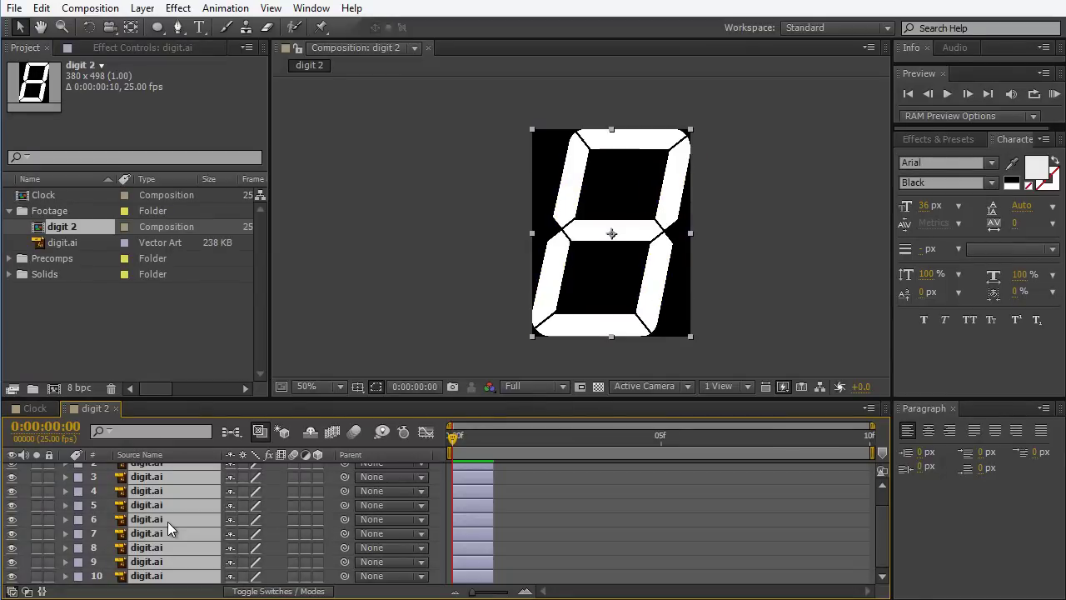
pyautogui.rightClick(180, 473)
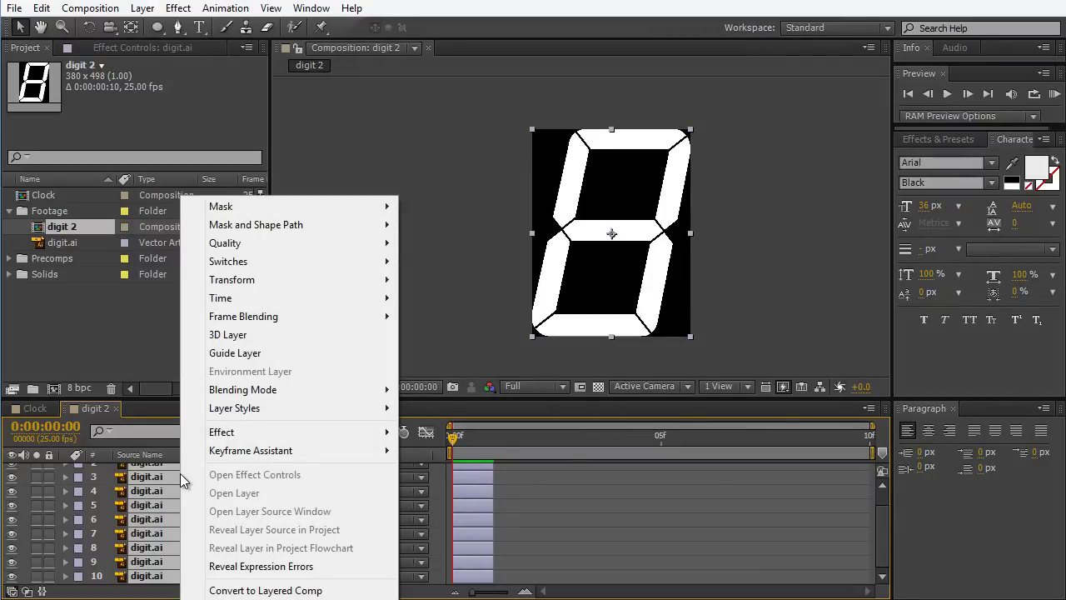
pyautogui.moveTo(272, 450)
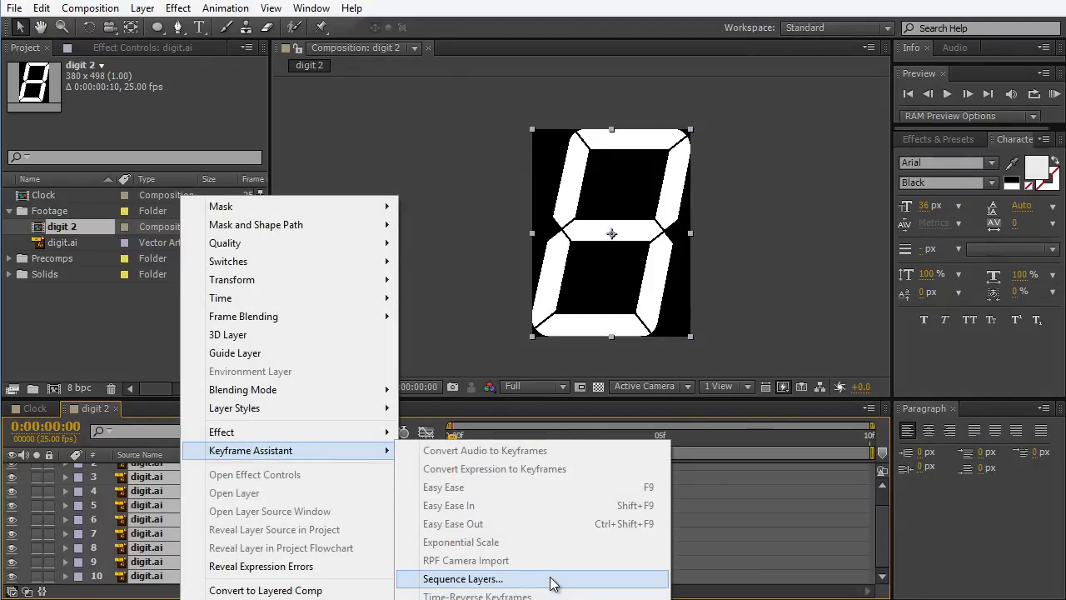
pyautogui.click(550, 578)
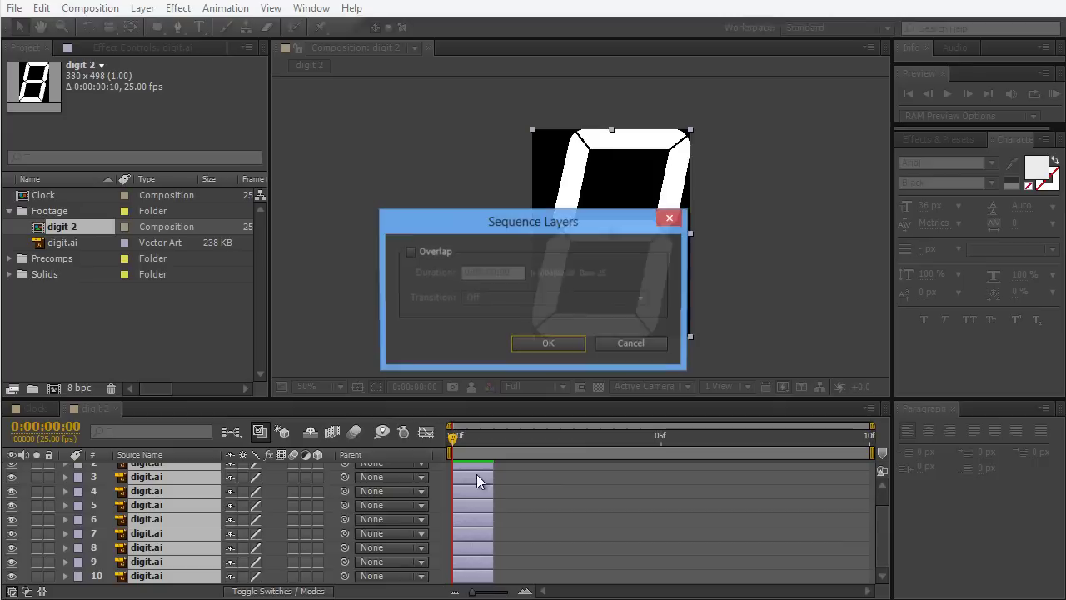
pyautogui.click(547, 343)
pyautogui.scroll(2, 487, 499)
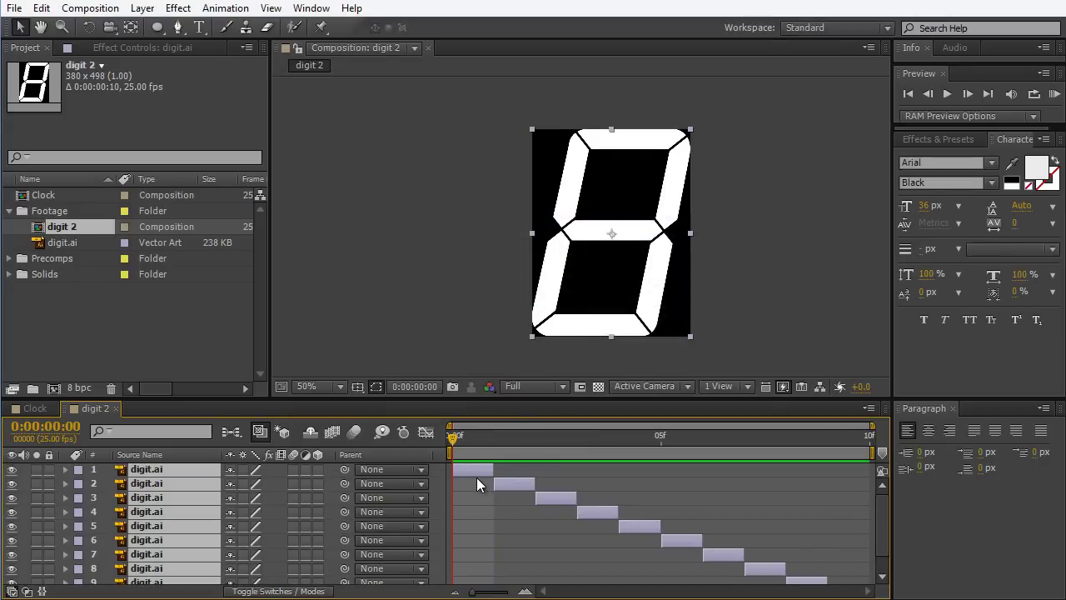
# Delete the middle segment's mask on digit.ai layer 1 to form the digit 0 at frame 0
pyautogui.click(521, 471)
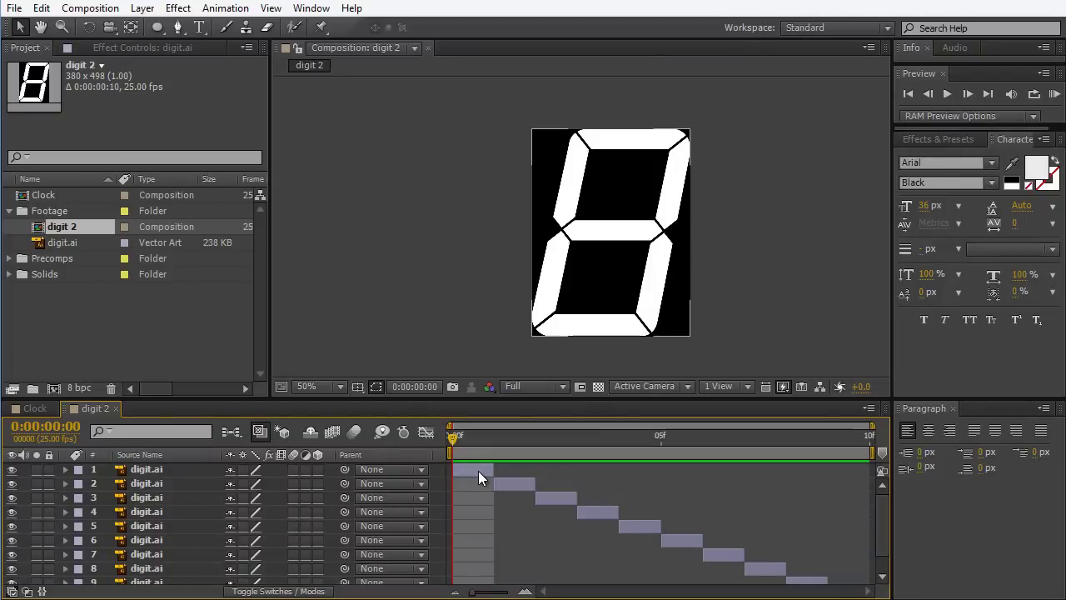
pyautogui.click(478, 471)
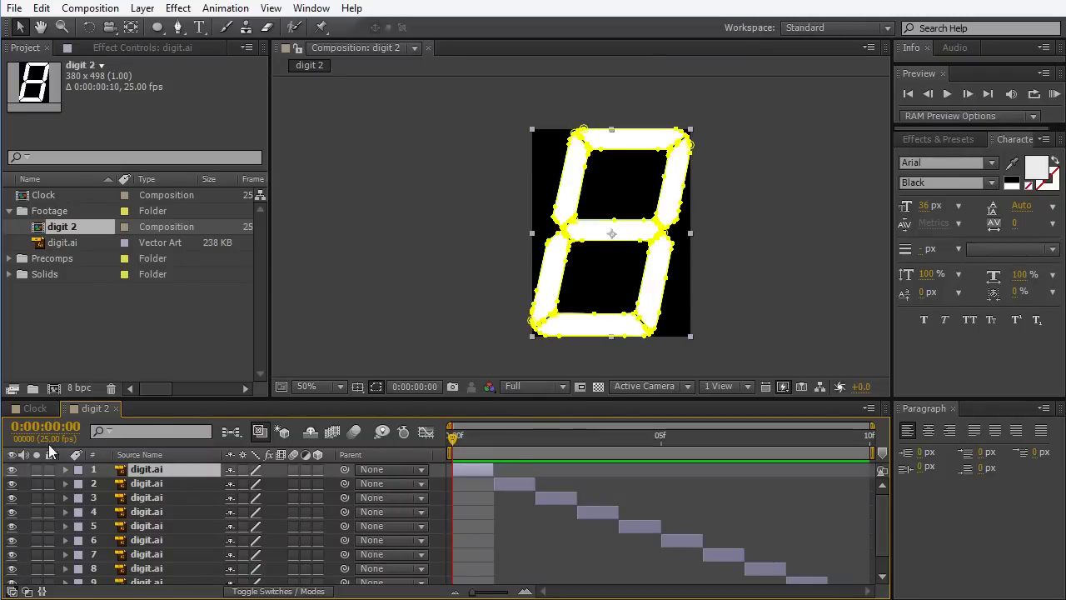
pyautogui.click(614, 224)
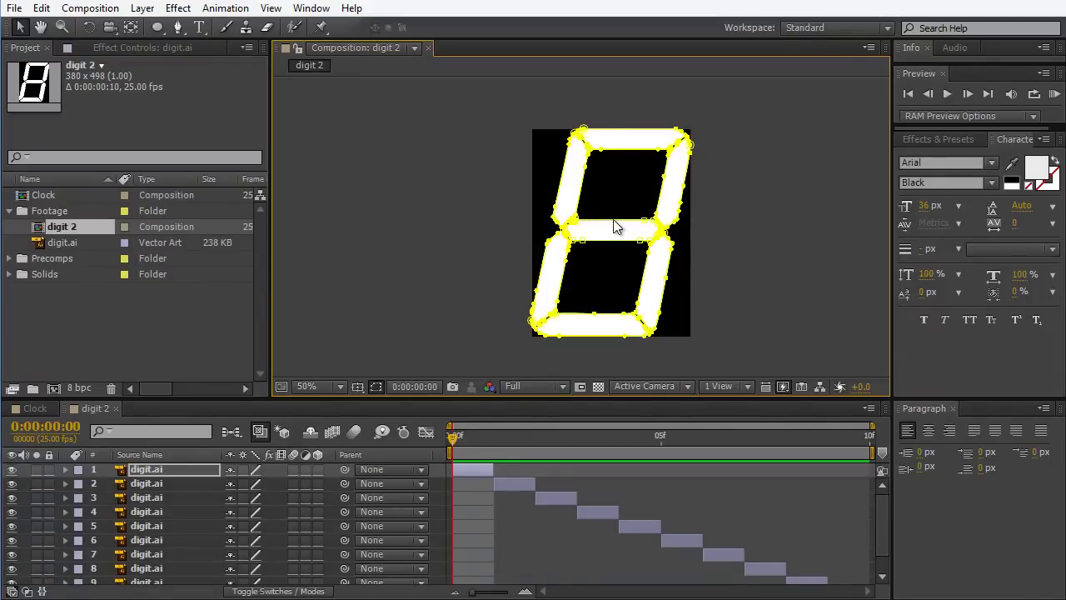
pyautogui.press('Delete')
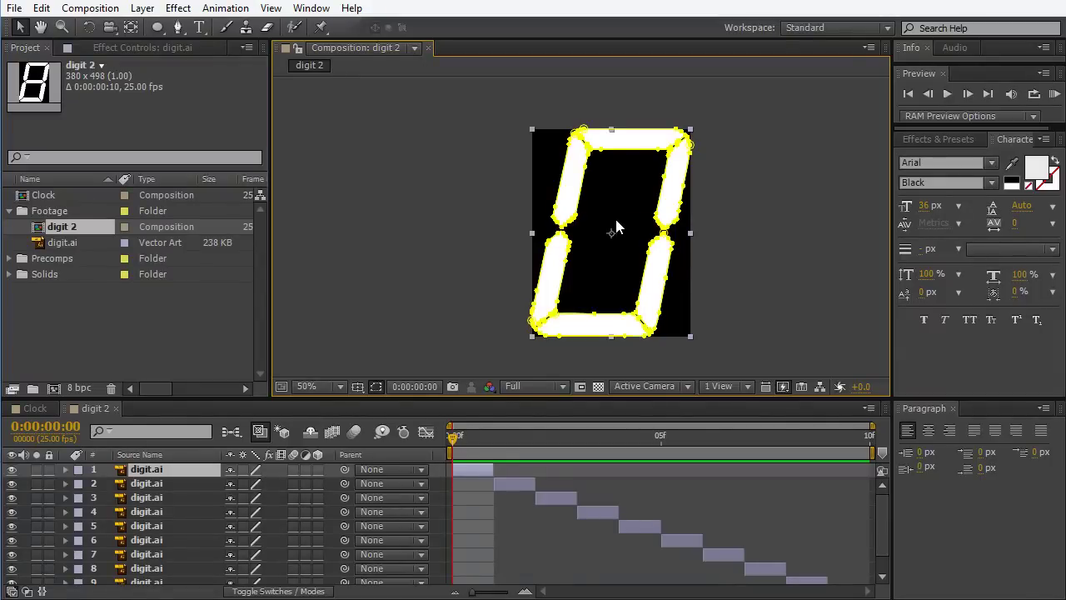
# At frame 1, delete the top, upper-left, middle, lower-left and bottom segment masks of digit.ai layer 2 to form the digit 1
pyautogui.click(500, 438)
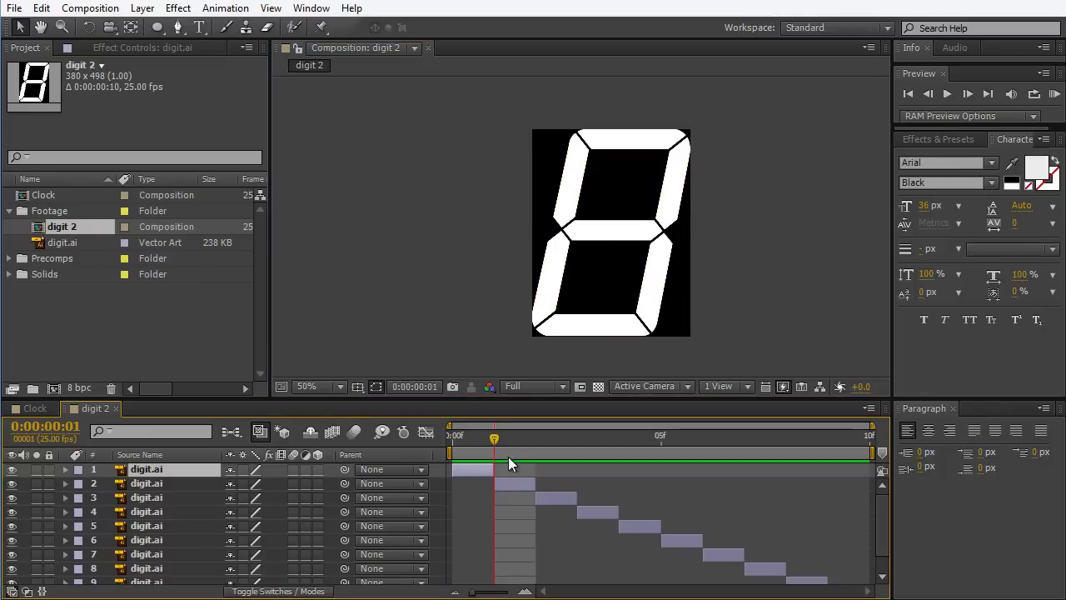
pyautogui.click(511, 487)
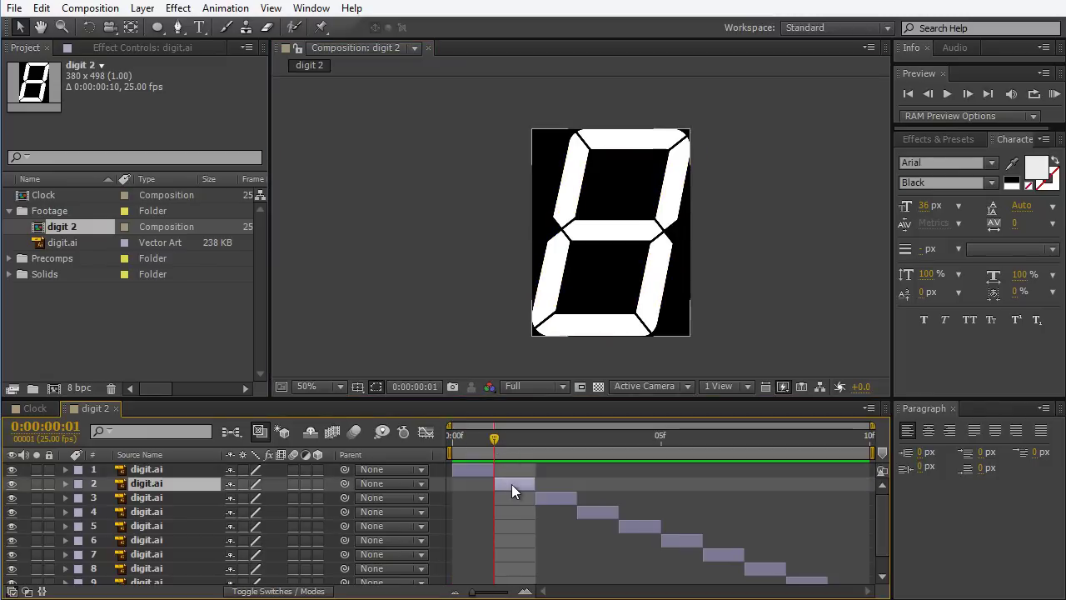
pyautogui.click(605, 153)
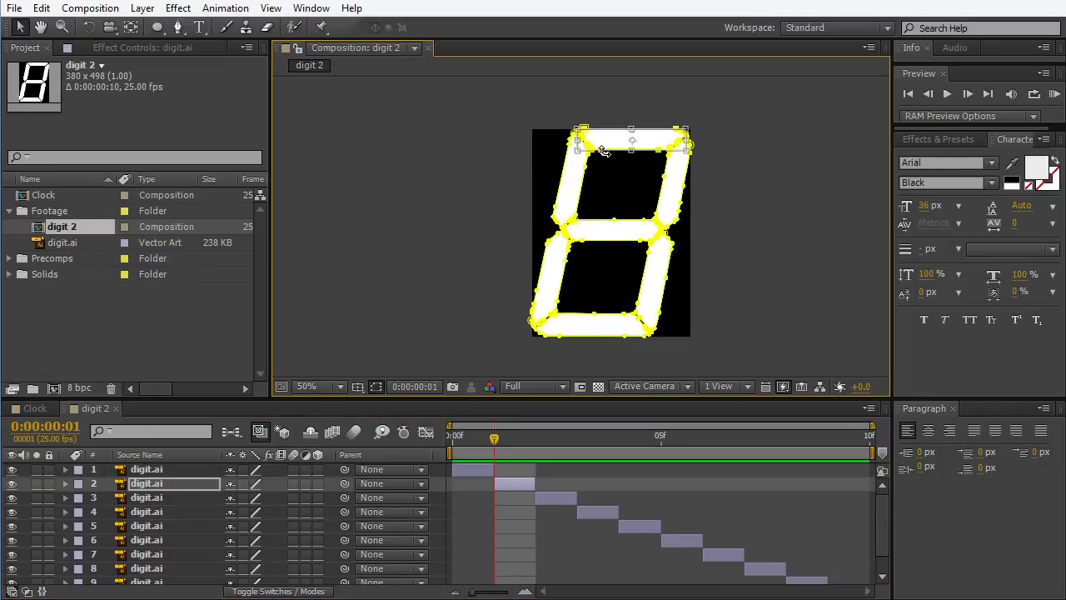
pyautogui.press('Delete')
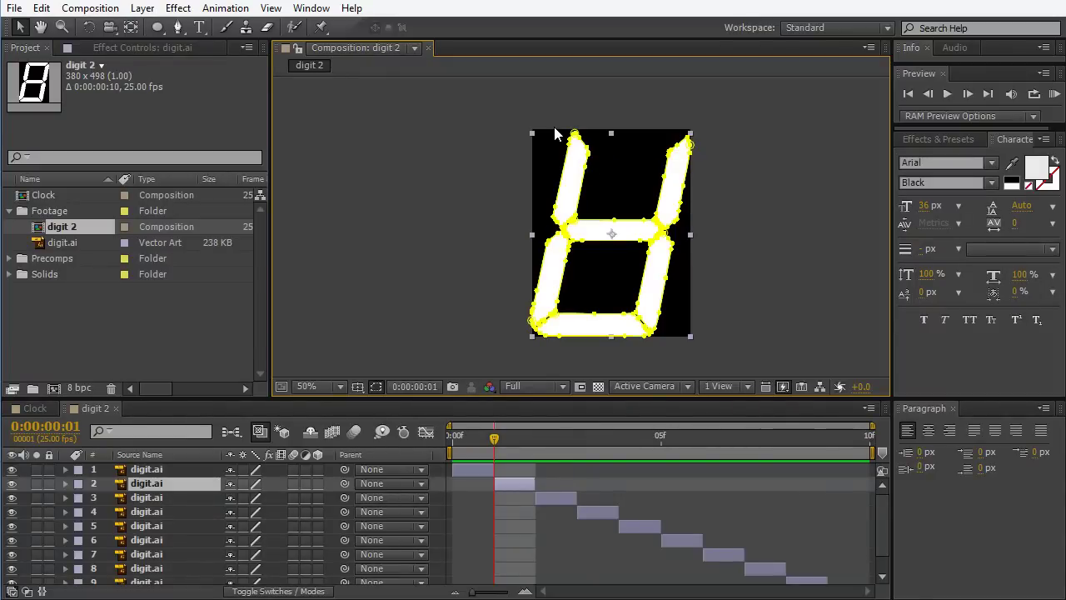
pyautogui.click(588, 157)
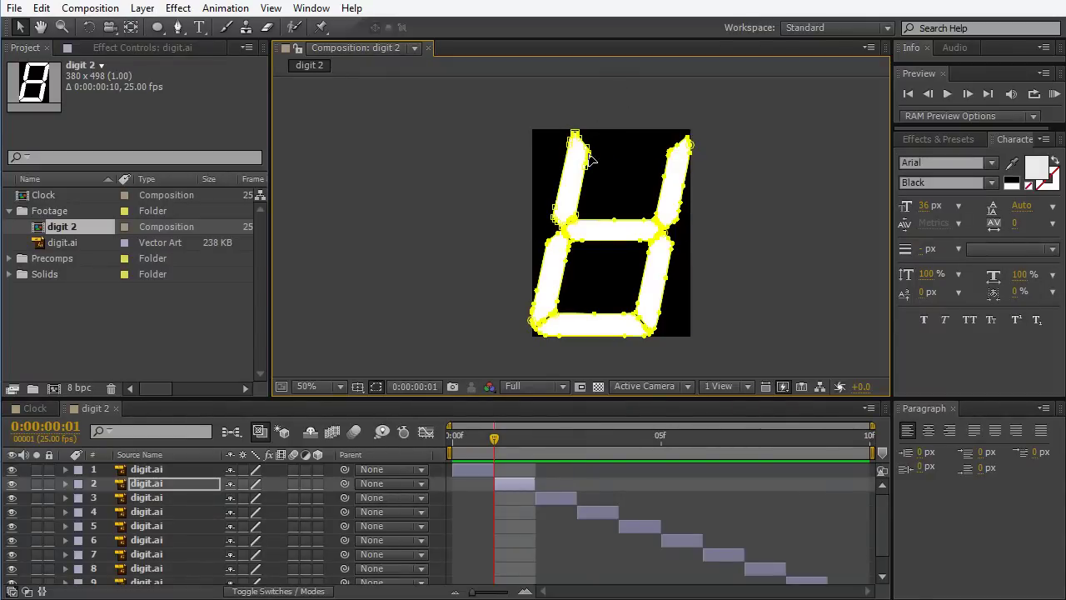
pyautogui.press('Delete')
pyautogui.click(573, 227)
pyautogui.press('Delete')
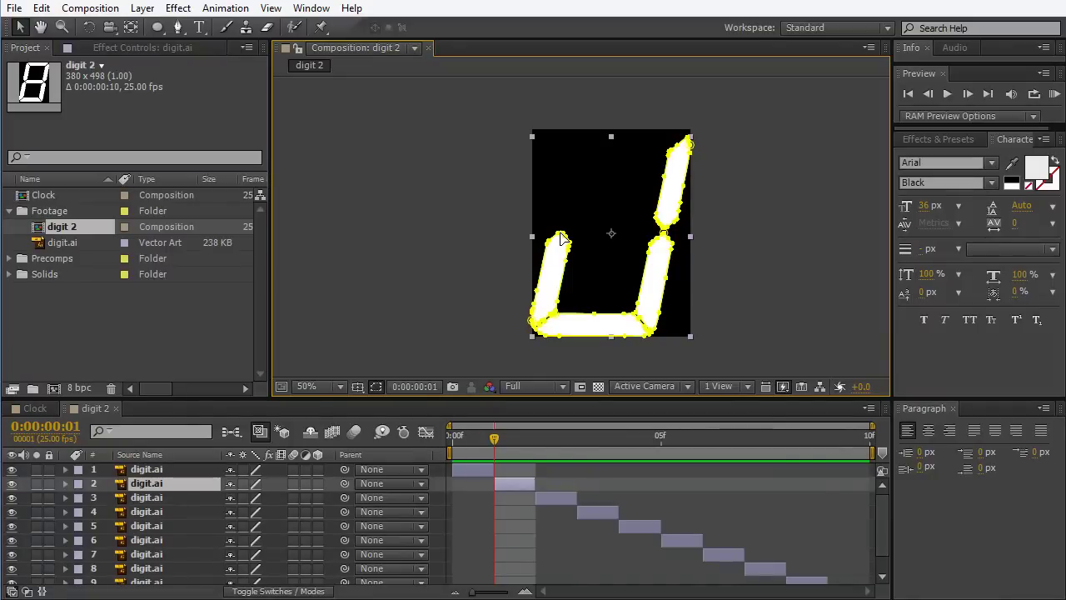
pyautogui.click(550, 300)
pyautogui.press('Delete')
pyautogui.click(554, 319)
pyautogui.press('Delete')
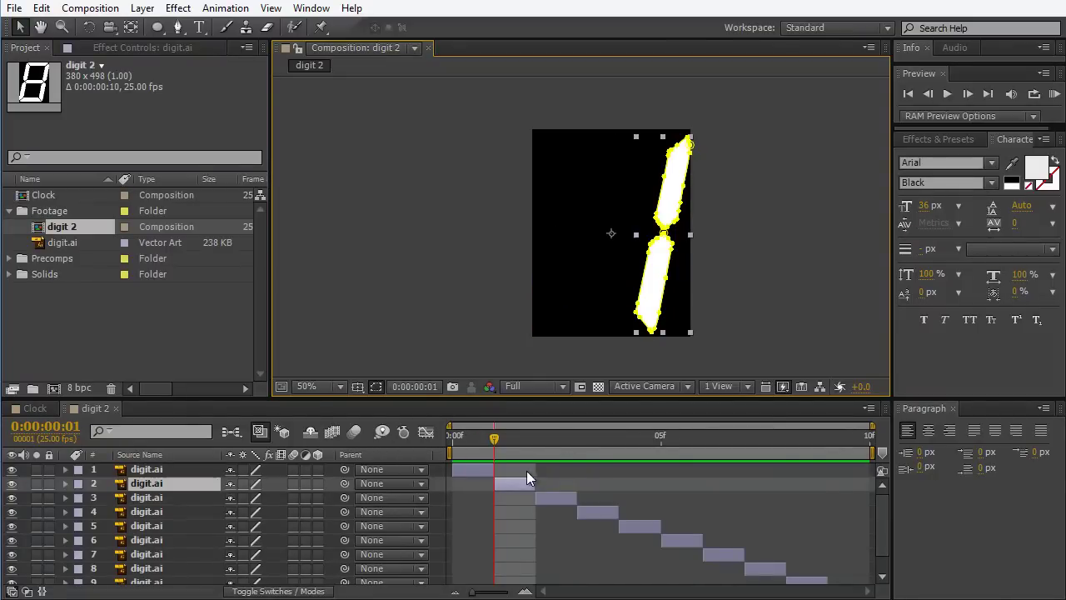
# At frame 2, delete the upper-left and lower-right segment masks of digit.ai layer 3 to form the digit 2
pyautogui.moveTo(502, 445); pyautogui.dragTo(531, 446)
pyautogui.click(553, 495)
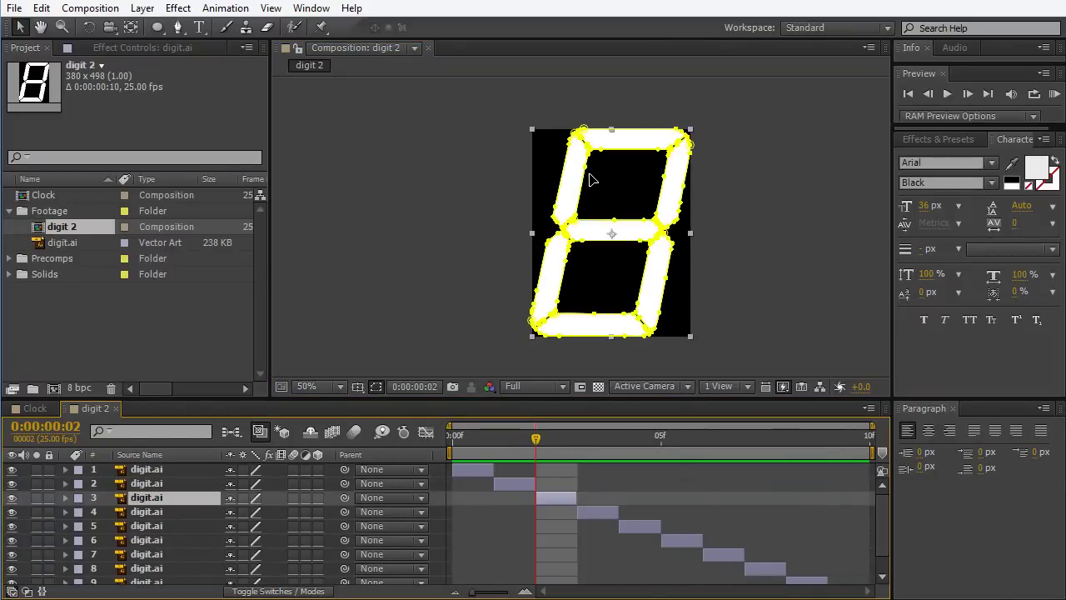
pyautogui.click(580, 190)
pyautogui.press('Delete')
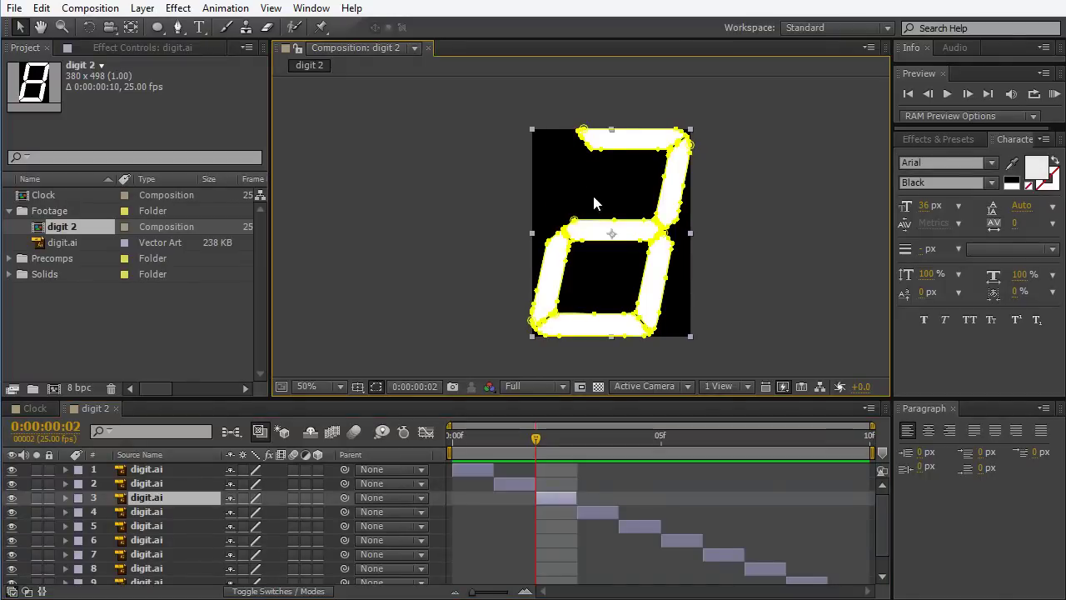
pyautogui.click(666, 288)
pyautogui.press('Delete')
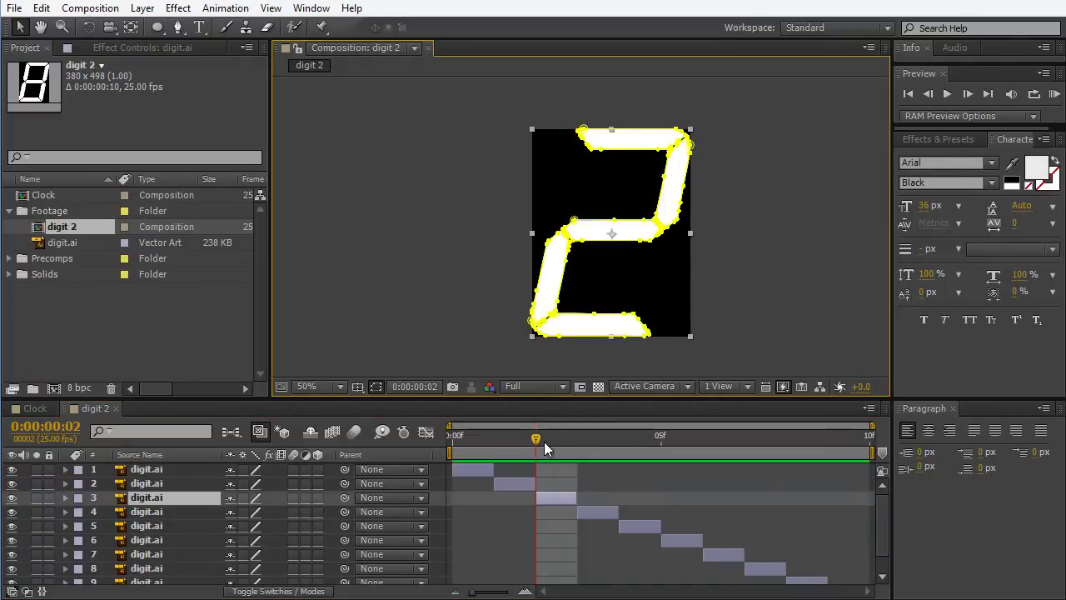
# At frame 3, delete the upper-left and lower-left segment masks of digit.ai layer 4 to form the digit 3
pyautogui.moveTo(544, 441); pyautogui.dragTo(577, 441)
pyautogui.click(575, 206)
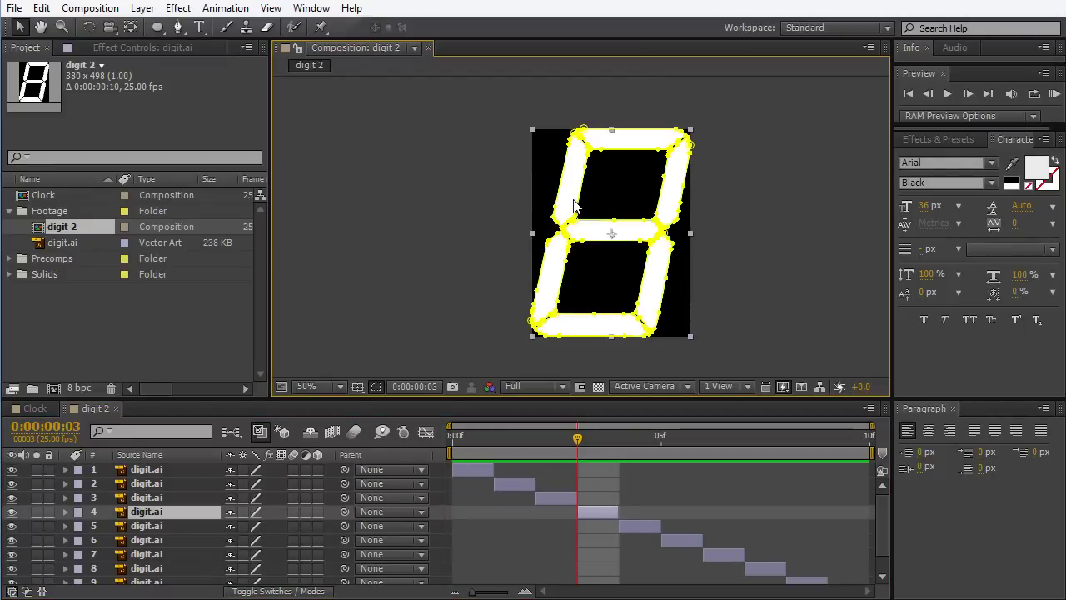
pyautogui.click(580, 203)
pyautogui.press('Delete')
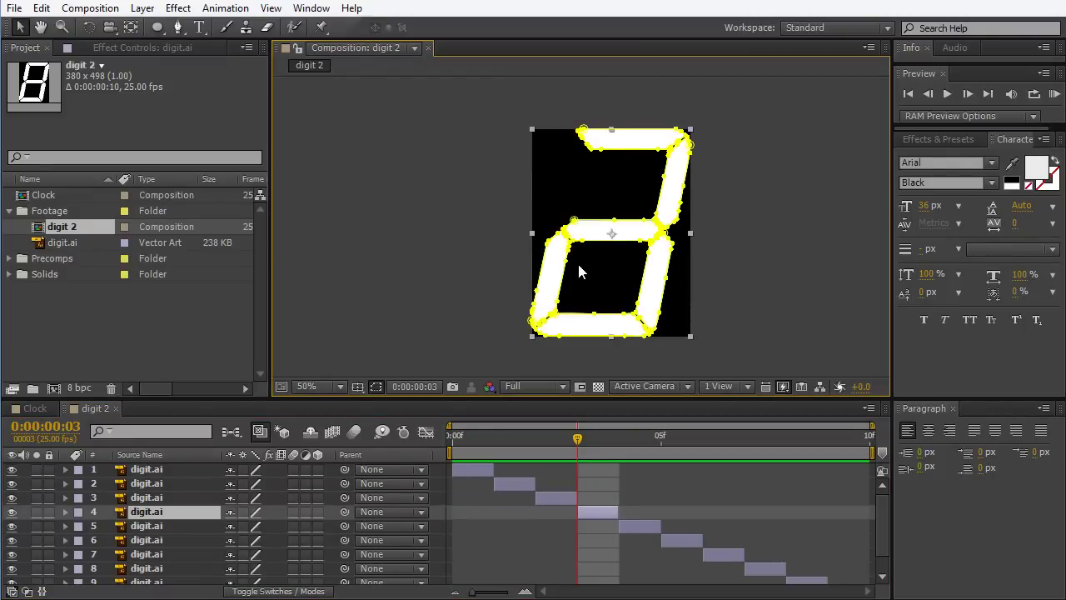
pyautogui.click(561, 288)
pyautogui.press('Delete')
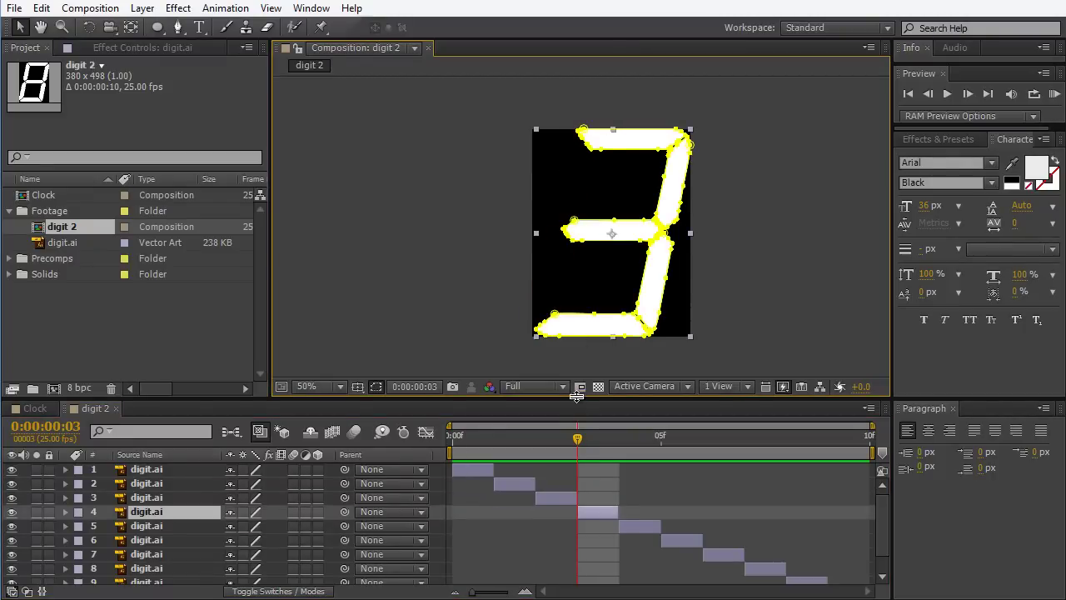
# At frame 4, delete the top, lower-left and bottom segment masks of digit.ai layer 5 to form the digit 4
pyautogui.click(606, 440)
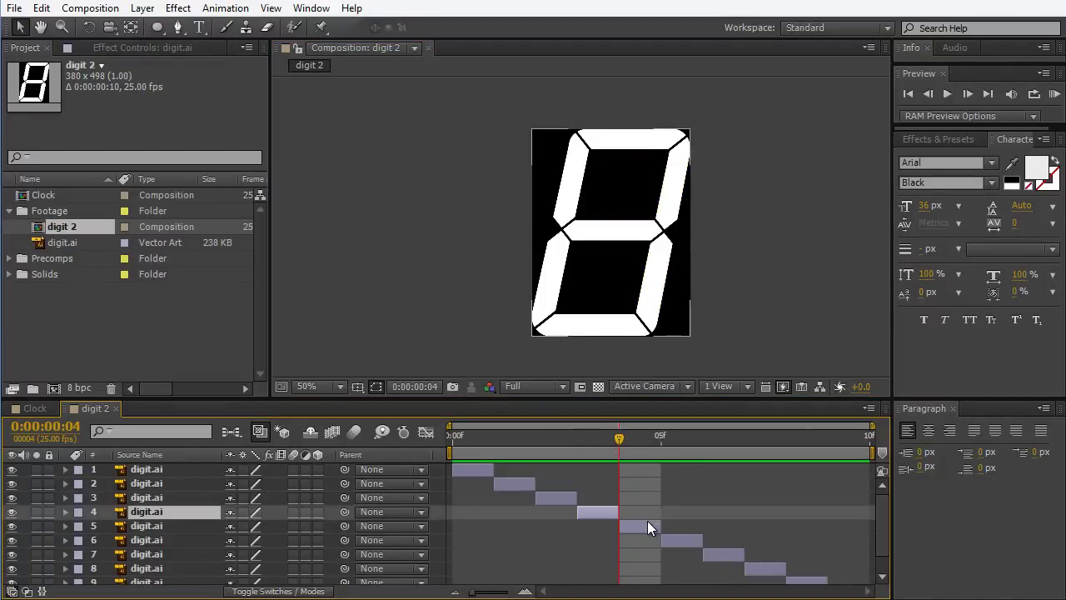
pyautogui.click(647, 523)
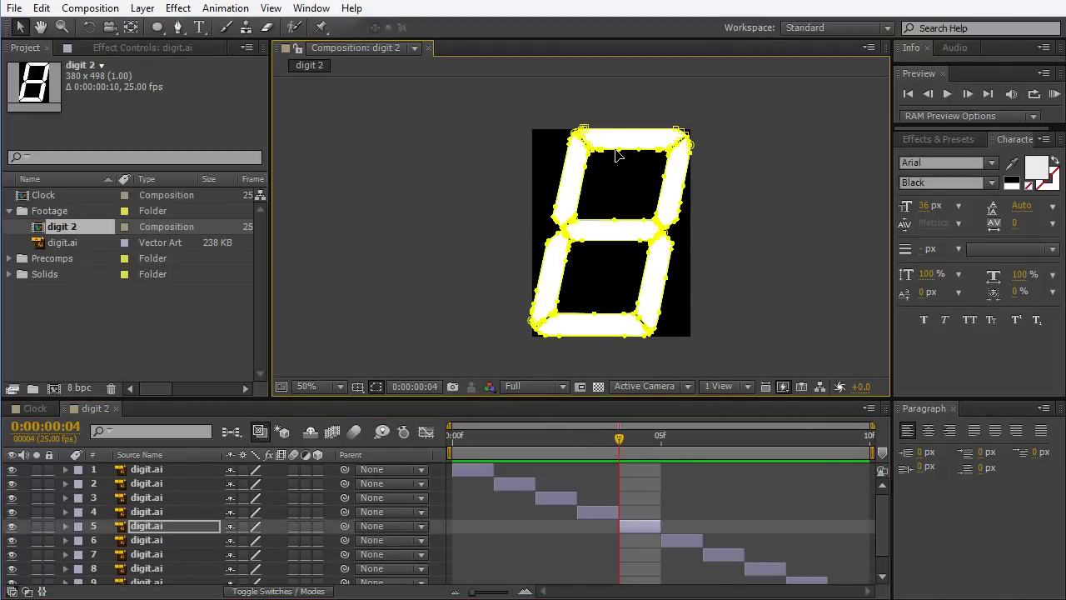
pyautogui.click(615, 147)
pyautogui.press('Delete')
pyautogui.click(565, 277)
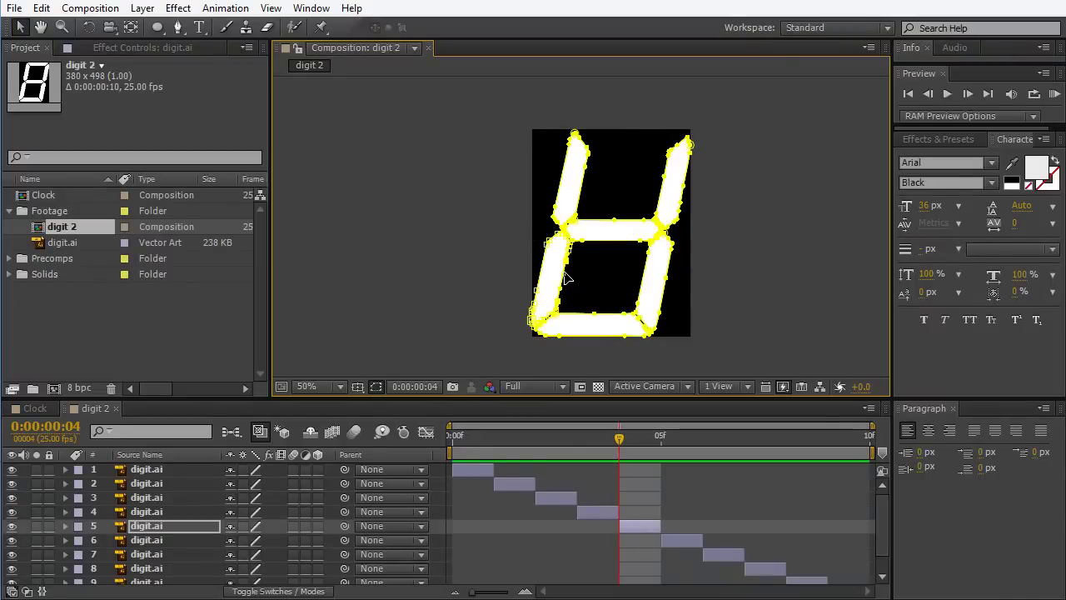
pyautogui.keyDown('shift'); pyautogui.click(586, 319); pyautogui.keyUp('shift')
pyautogui.press('Delete')
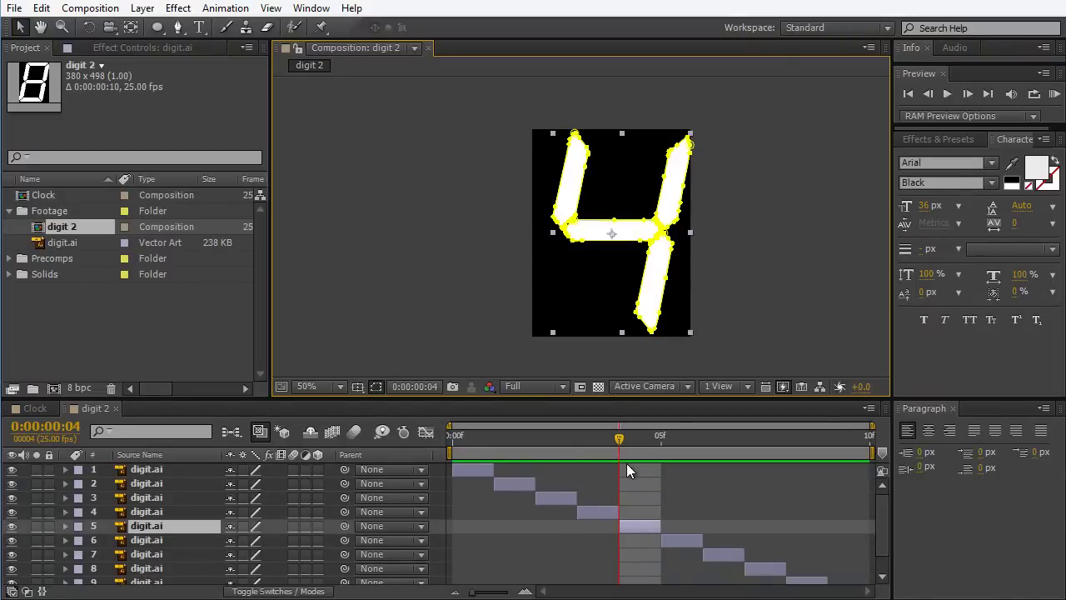
# At frame 5, delete the upper-right and lower-left segment masks of digit.ai layer 6 to form the digit 5
pyautogui.moveTo(619, 442); pyautogui.dragTo(660, 439)
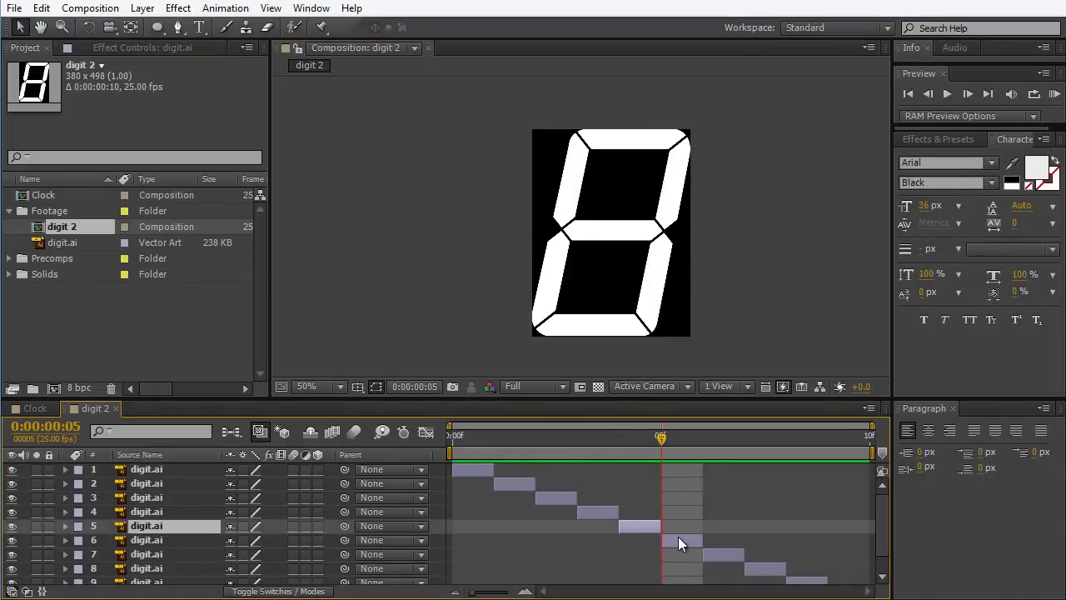
pyautogui.click(678, 543)
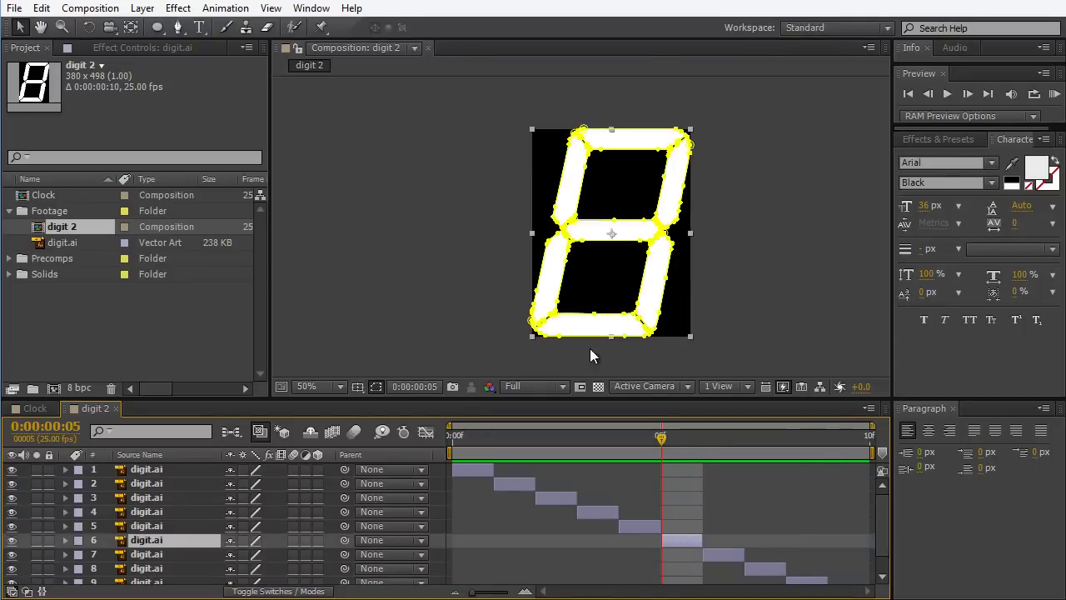
pyautogui.click(683, 192)
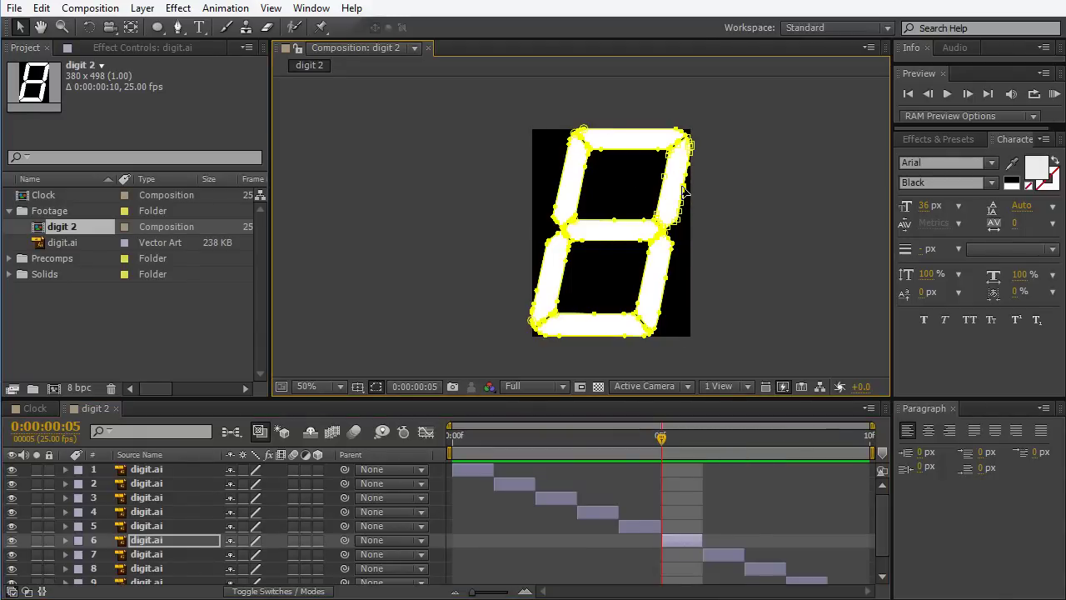
pyautogui.press('Delete')
pyautogui.click(566, 270)
pyautogui.press('Delete')
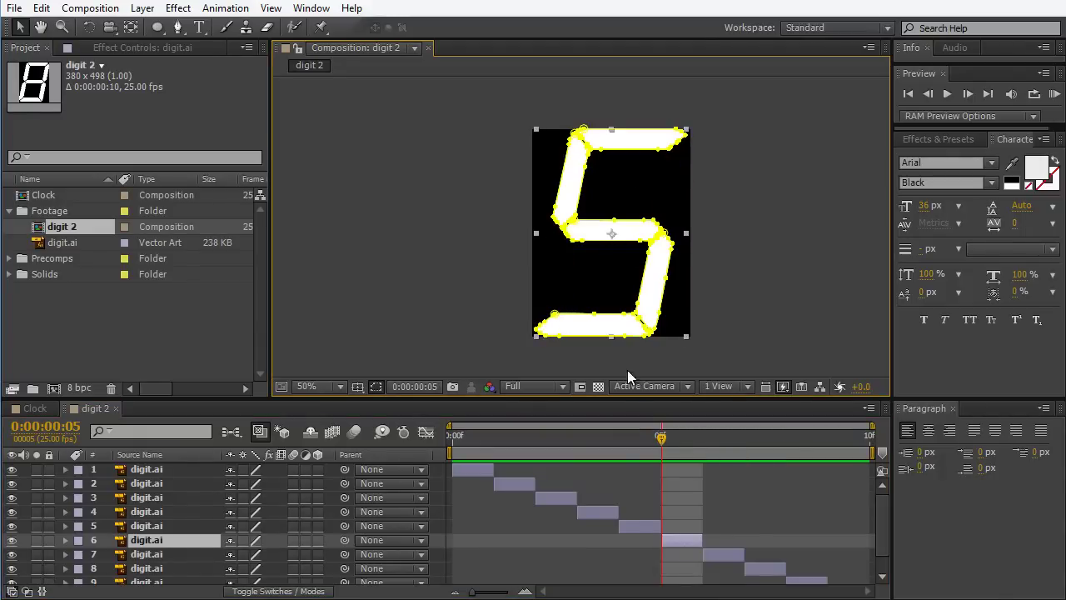
# At frame 6, delete the upper-left, middle, lower-left and bottom segment masks of digit.ai layer 7 to form the digit 7
pyautogui.click(703, 434)
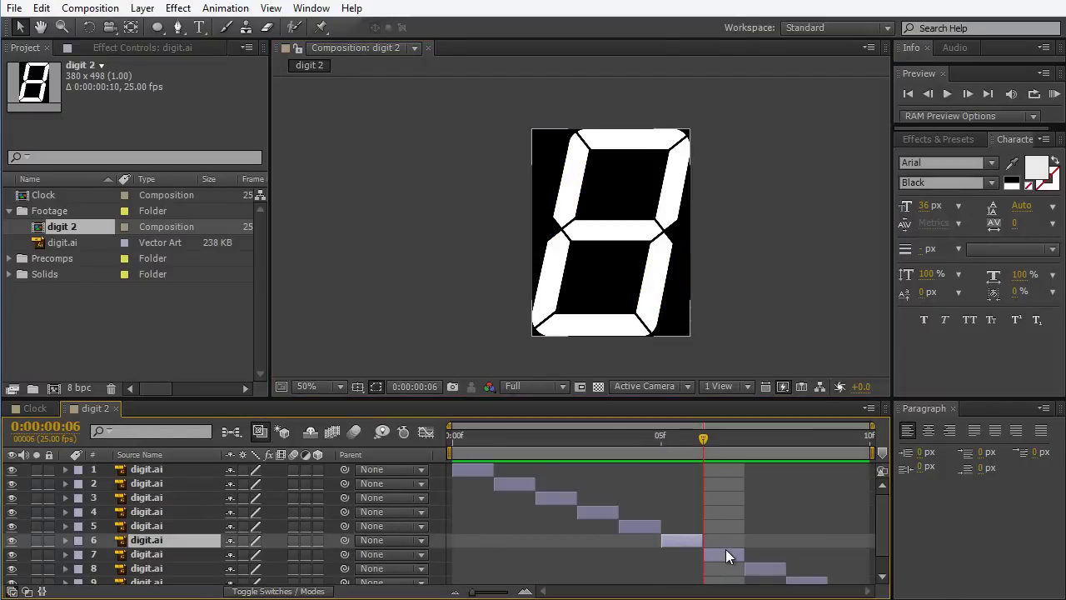
pyautogui.click(725, 554)
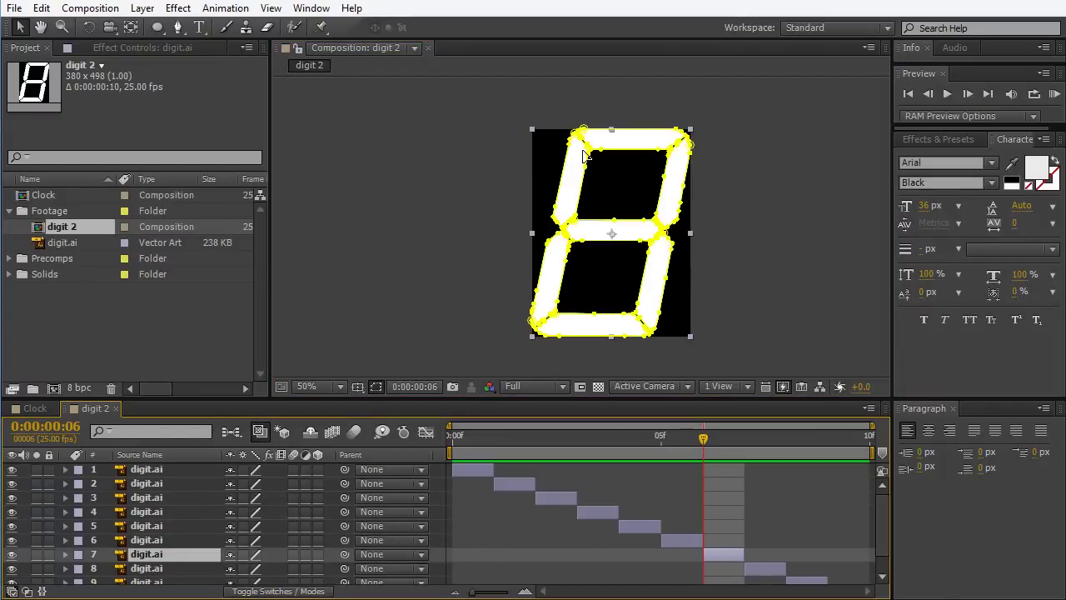
pyautogui.click(581, 196)
pyautogui.press('Delete')
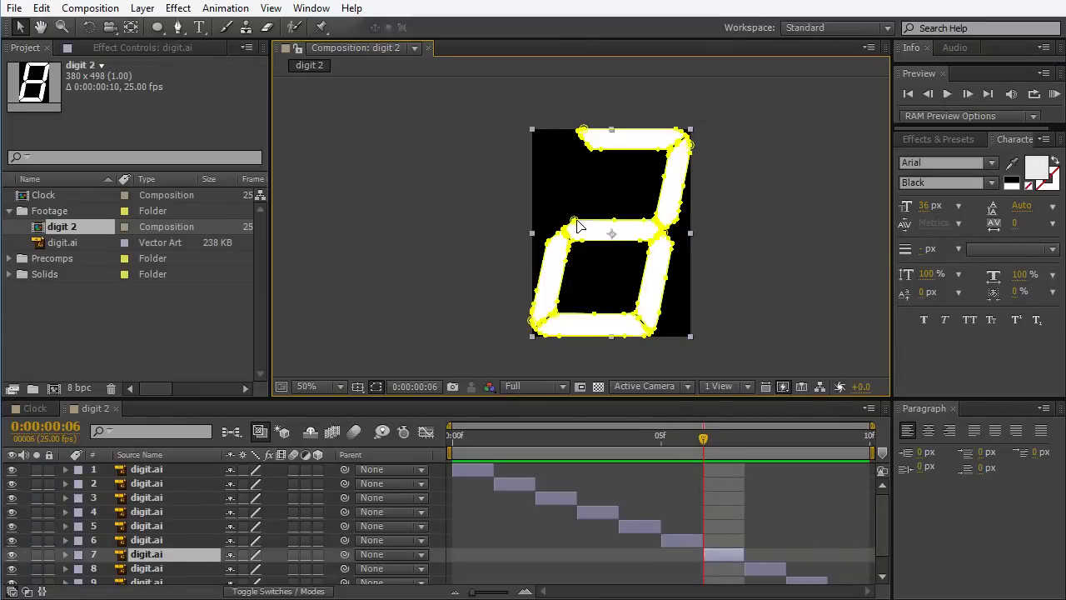
pyautogui.click(583, 223)
pyautogui.press('Delete')
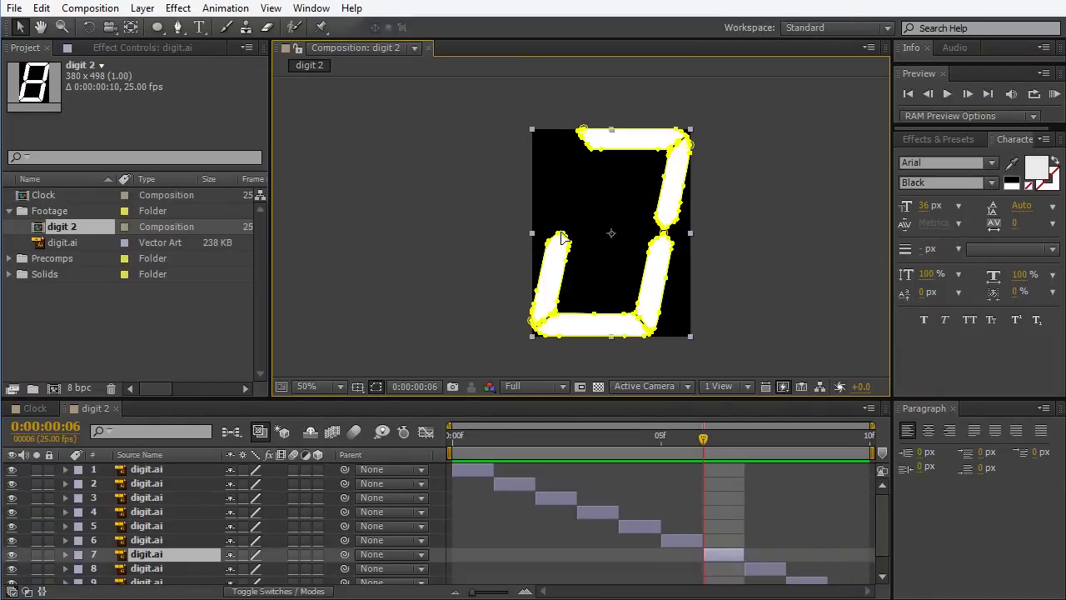
pyautogui.click(562, 242)
pyautogui.press('Delete')
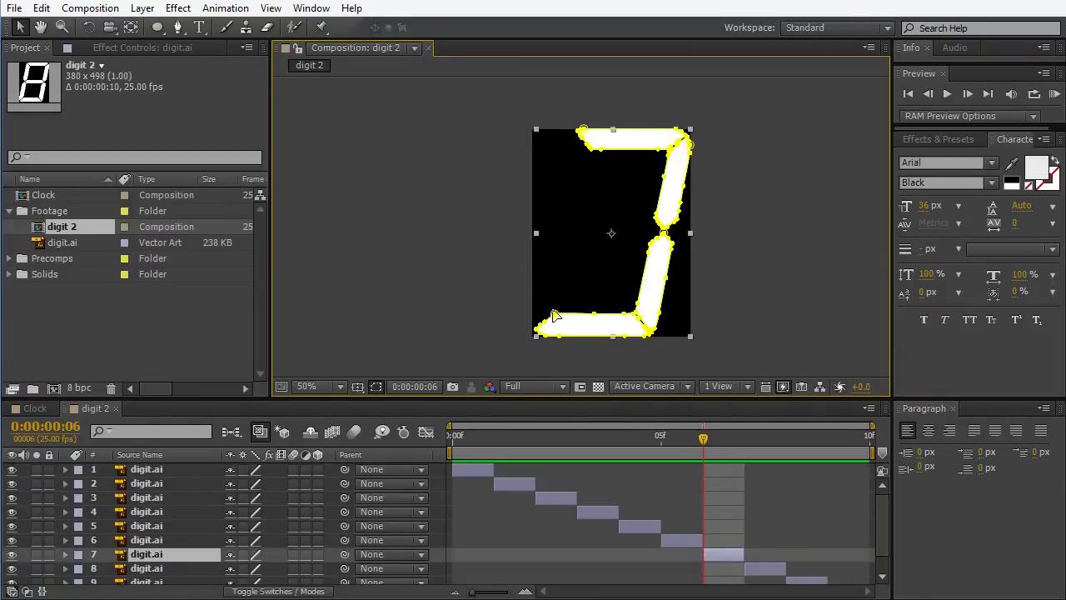
pyautogui.click(556, 317)
pyautogui.press('Delete')
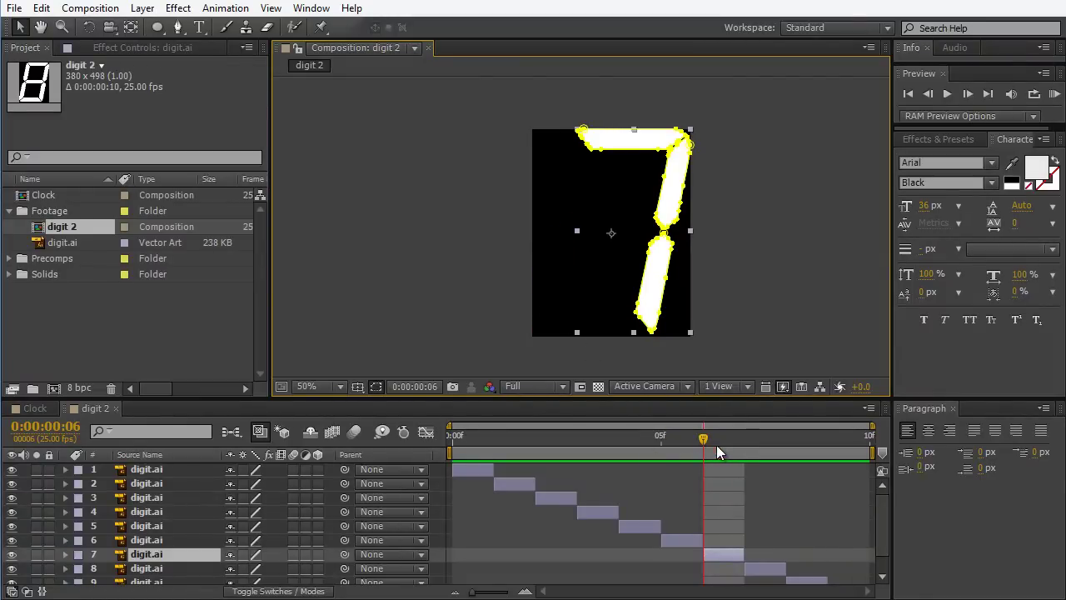
# Swap the digit 7 layer with the next digit.ai layer so the 7 occupies frame 7 and a full digit occupies frame 6
pyautogui.click(738, 445)
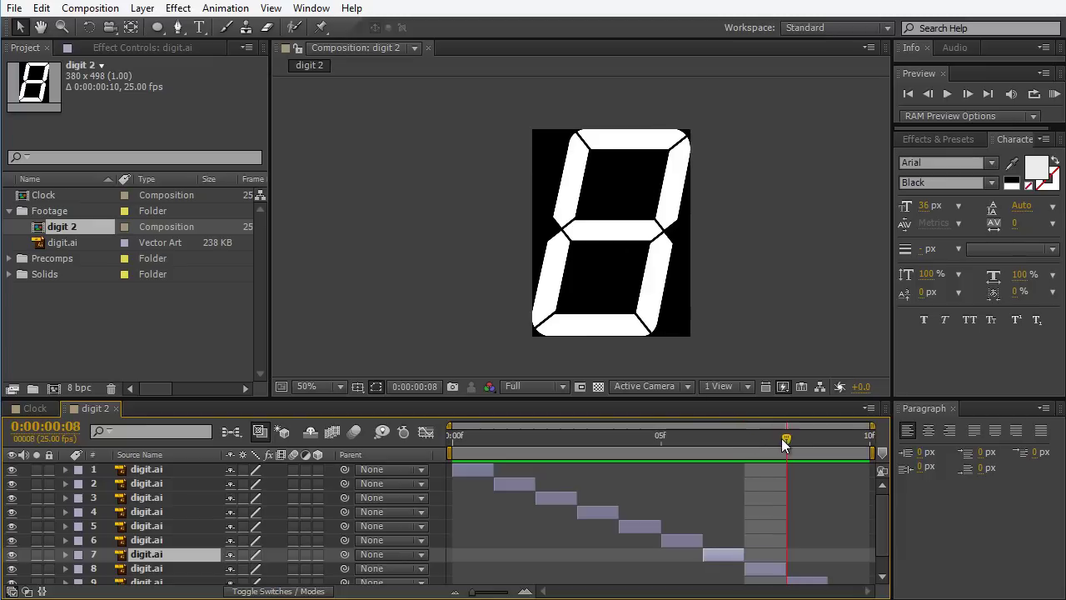
pyautogui.click(788, 439)
pyautogui.scroll(-1, 802, 496)
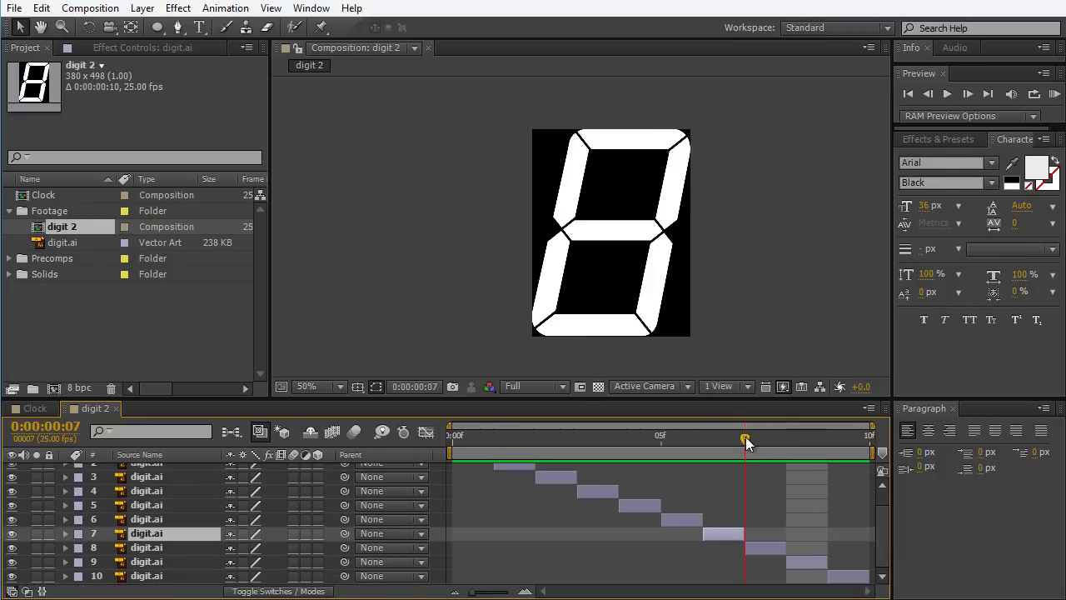
pyautogui.click(717, 437)
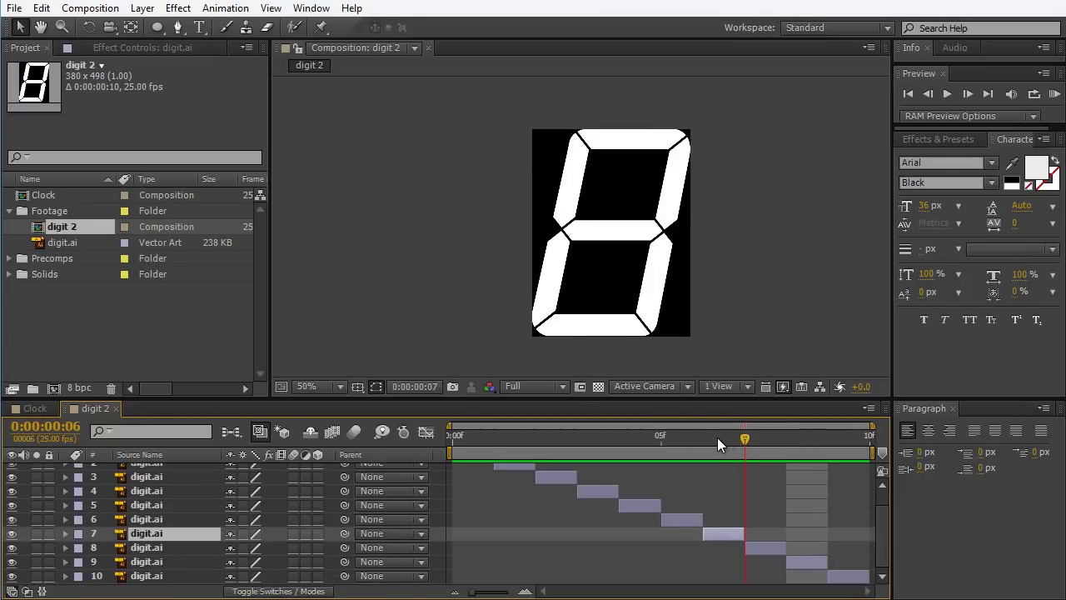
pyautogui.click(676, 441)
pyautogui.moveTo(695, 445); pyautogui.dragTo(722, 448)
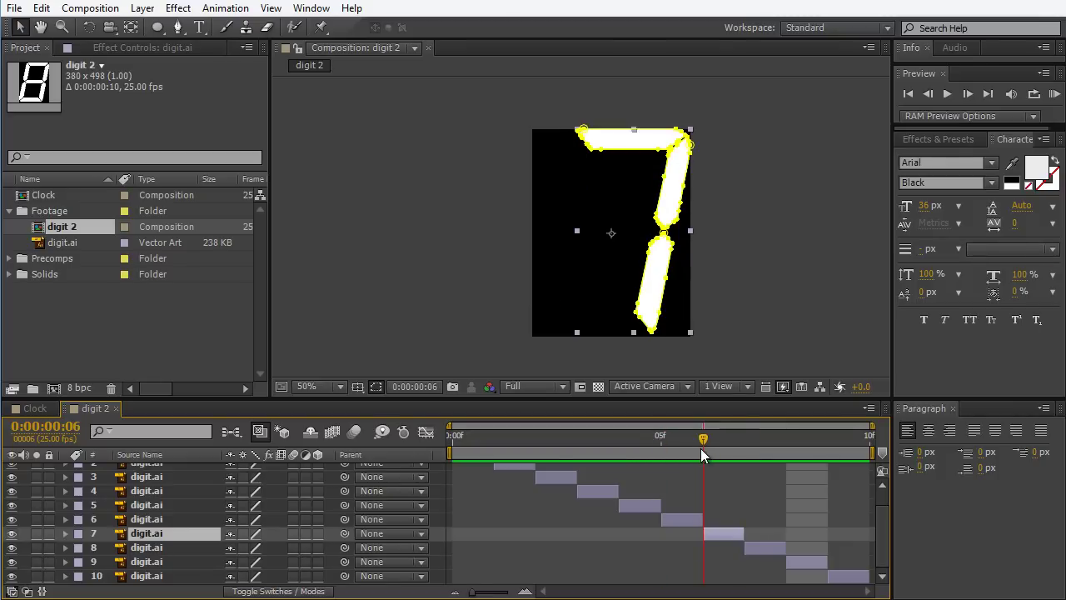
pyautogui.moveTo(719, 535)
pyautogui.mouseDown()
pyautogui.moveTo(746, 531)
pyautogui.moveTo(723, 546)
pyautogui.mouseUp()
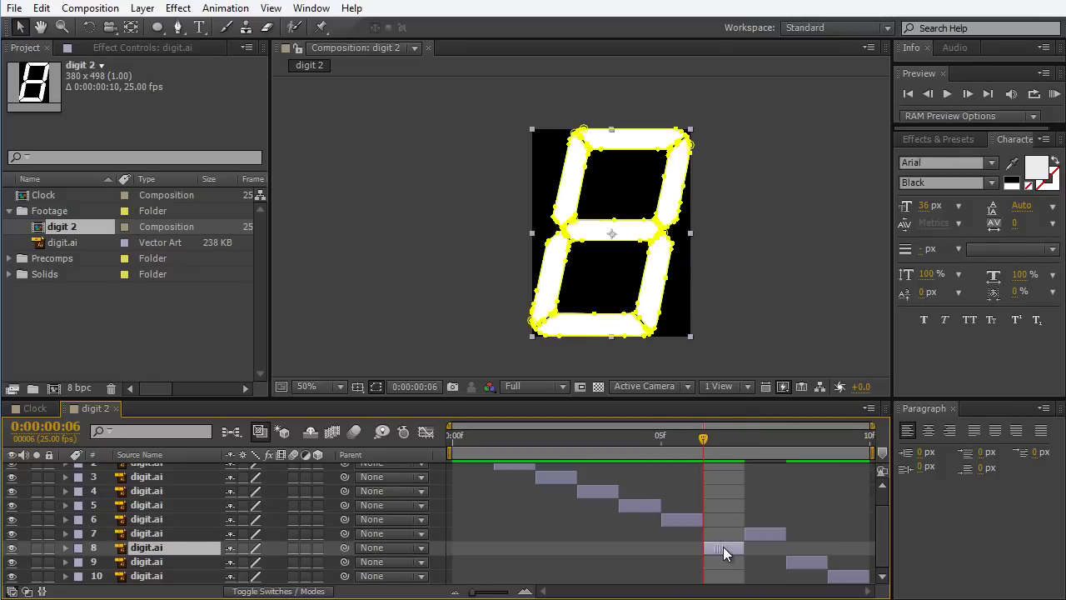
pyautogui.hotkey('ctrl', 'z')
pyautogui.hotkey('ctrl', 'z')
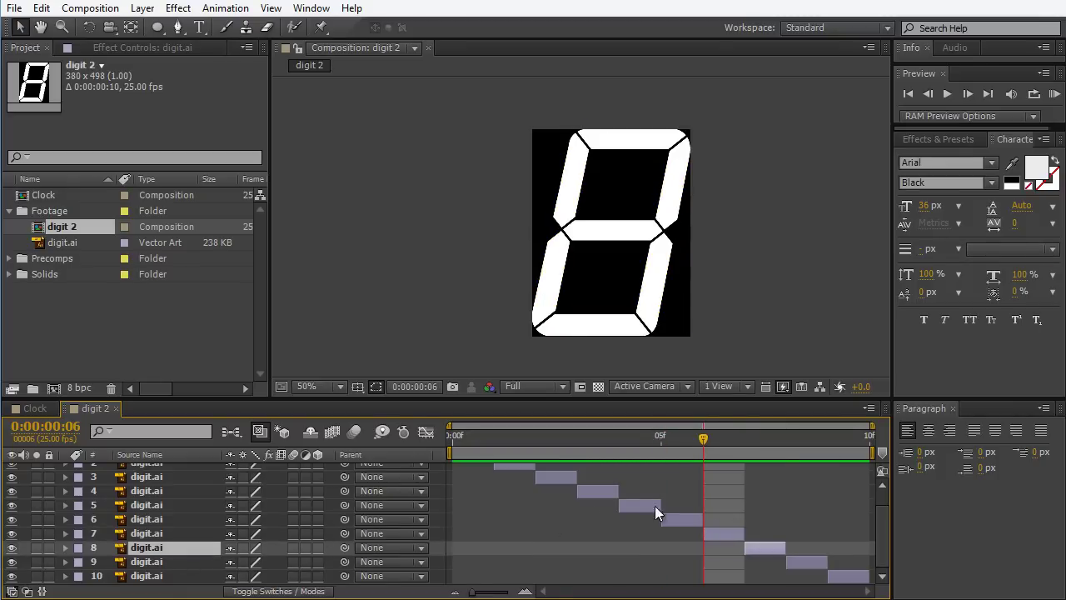
pyautogui.click(714, 537)
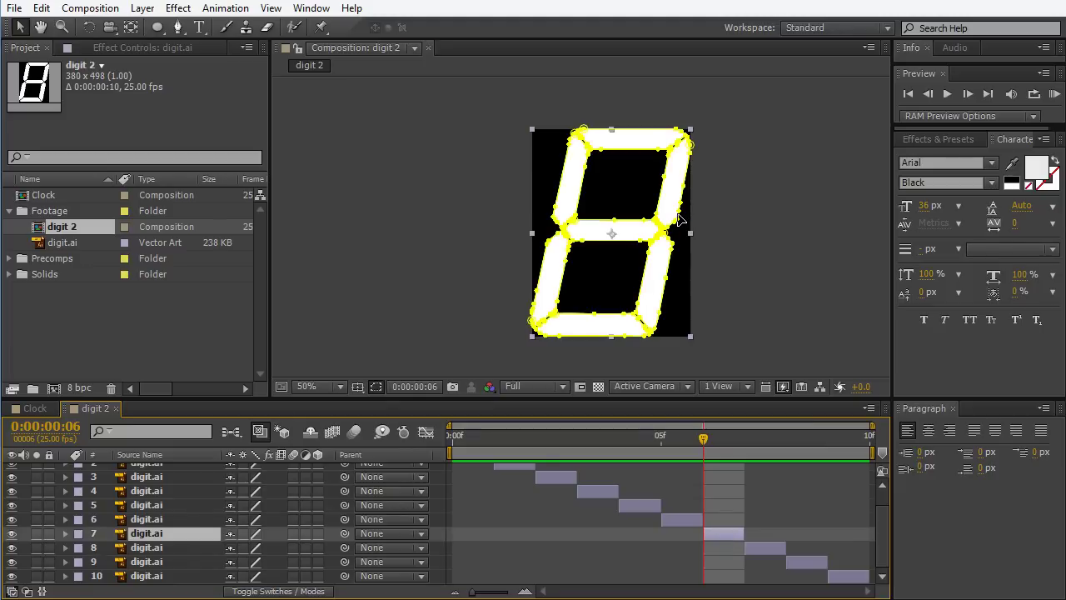
# At frame 9, delete the lower-left segment mask of digit.ai layer 10 to form the digit 9
pyautogui.moveTo(704, 437); pyautogui.dragTo(828, 440)
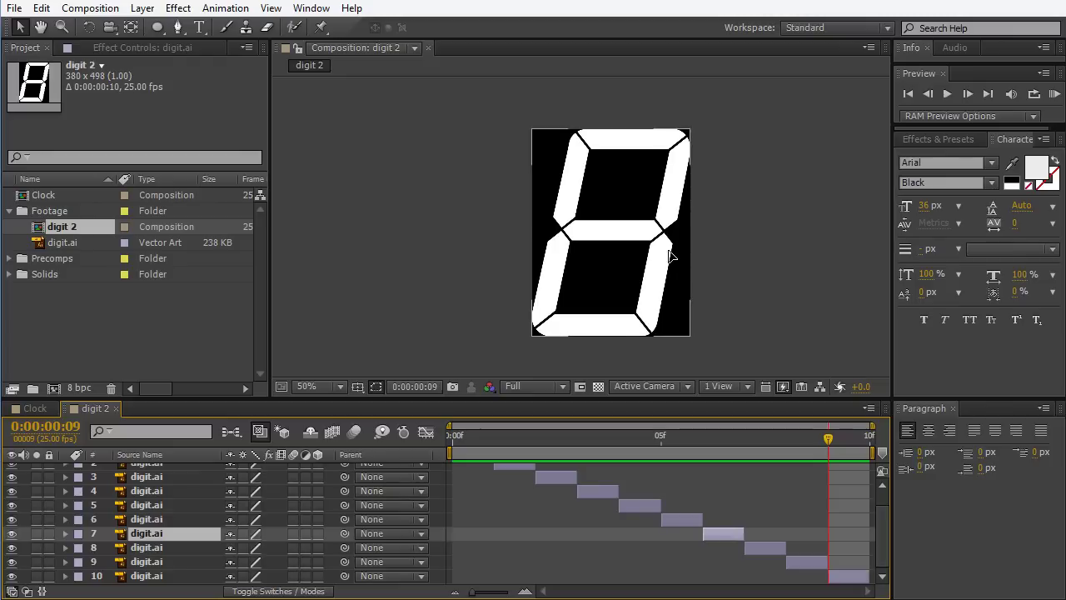
pyautogui.click(577, 260)
pyautogui.click(562, 281)
pyautogui.press('Delete')
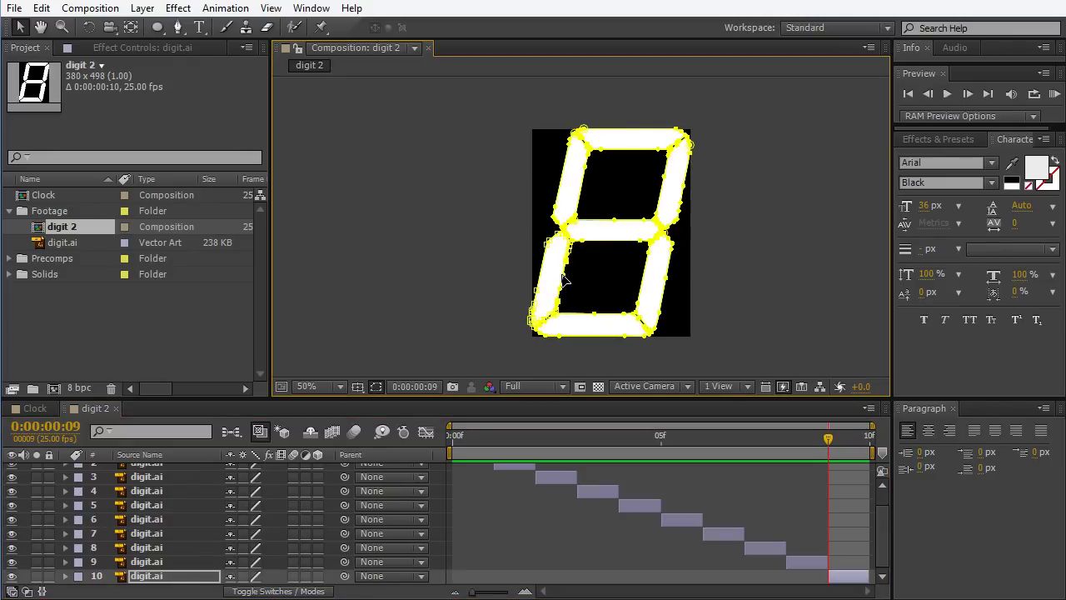
pyautogui.click(624, 294)
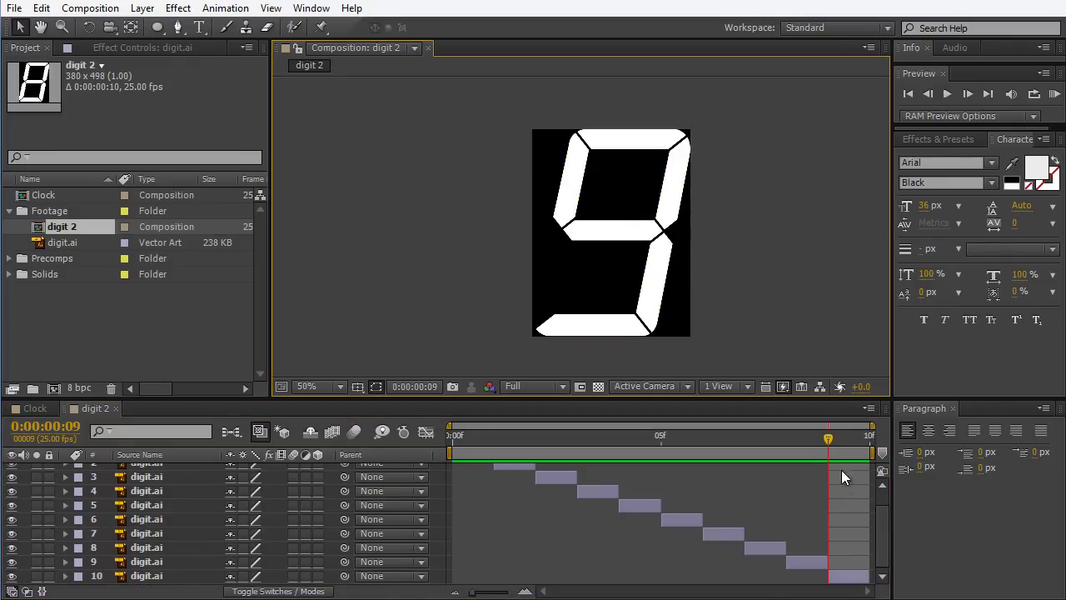
pyautogui.moveTo(828, 439)
pyautogui.mouseDown()
pyautogui.moveTo(450, 435)
pyautogui.moveTo(804, 446)
pyautogui.moveTo(704, 449)
pyautogui.moveTo(433, 434)
pyautogui.moveTo(851, 439)
pyautogui.moveTo(487, 429)
pyautogui.moveTo(828, 435)
pyautogui.mouseUp()
pyautogui.click(437, 137)
# Create a new composition named clock with the HDV/HDTV 720 25 preset and a duration of 6 seconds
pyautogui.click(90, 8)
pyautogui.click(101, 29)
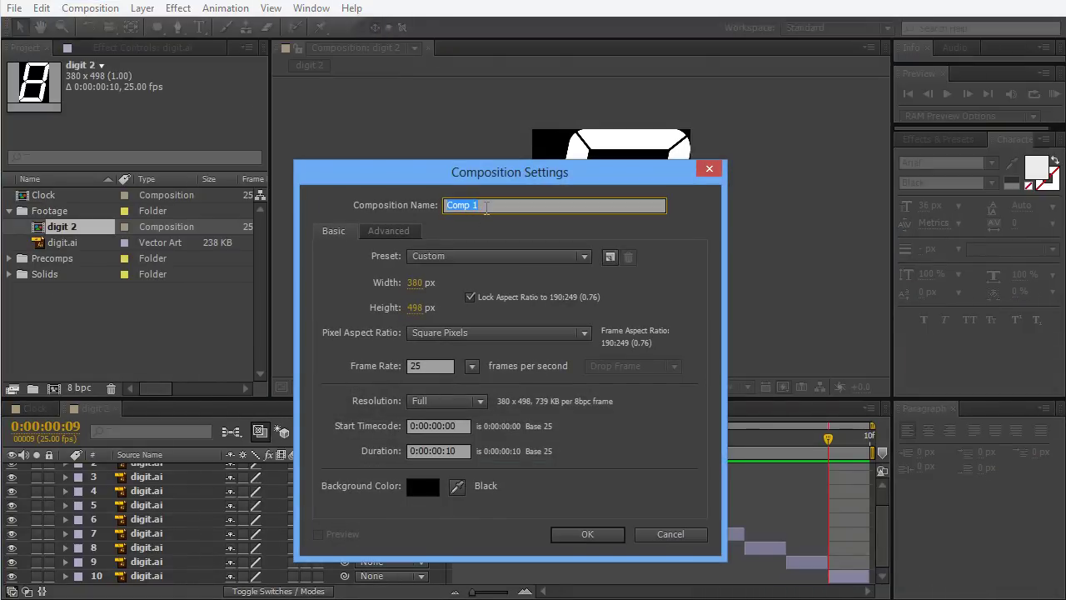
pyautogui.press('BackSpace')
pyautogui.write('clock')
pyautogui.click(546, 256)
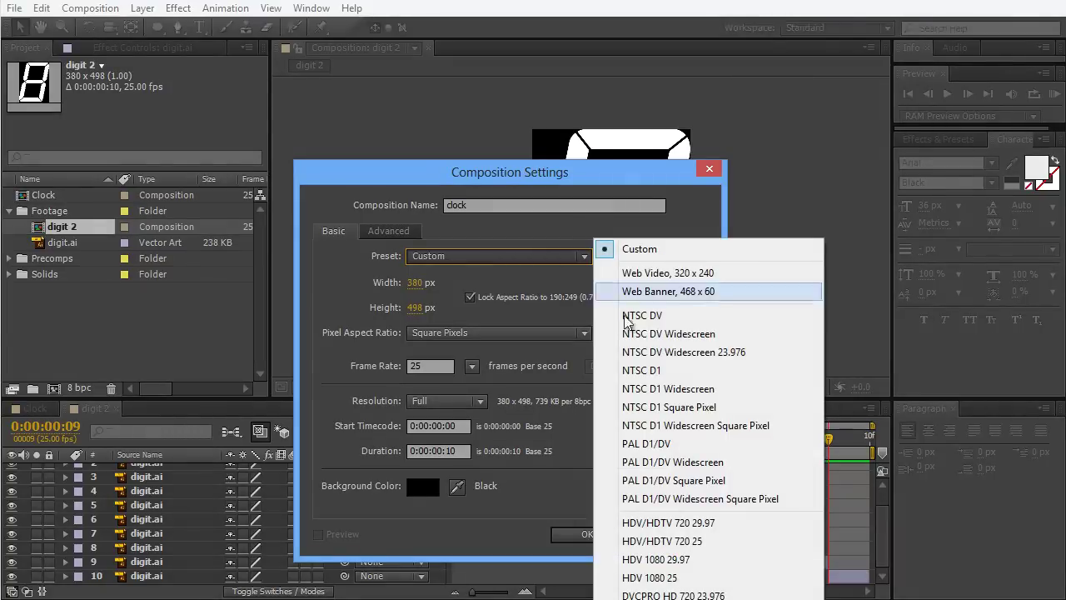
pyautogui.click(685, 541)
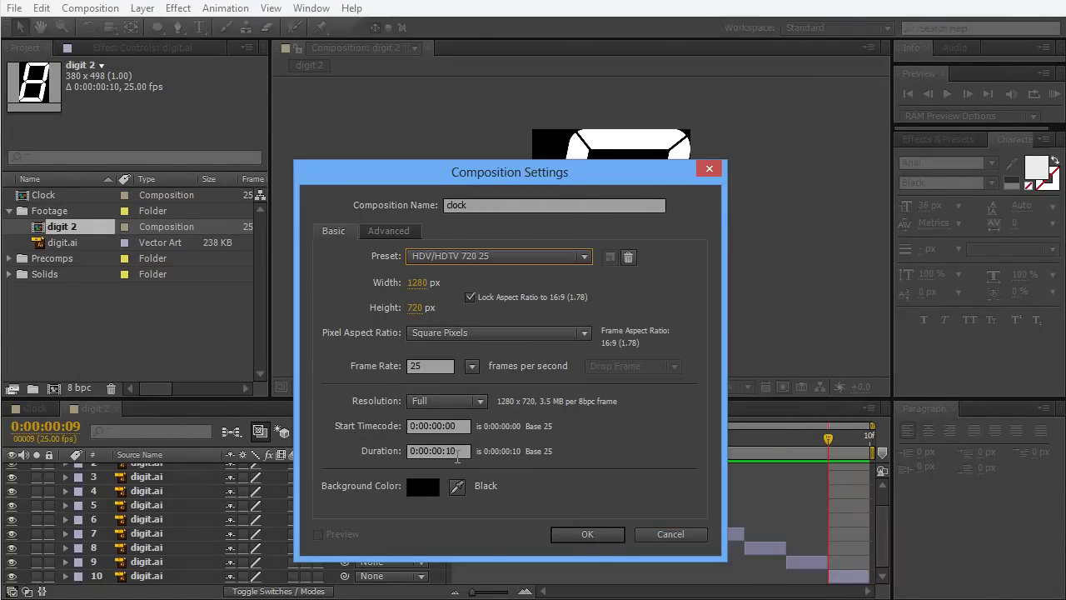
pyautogui.moveTo(456, 451); pyautogui.dragTo(344, 446)
pyautogui.write('6.')
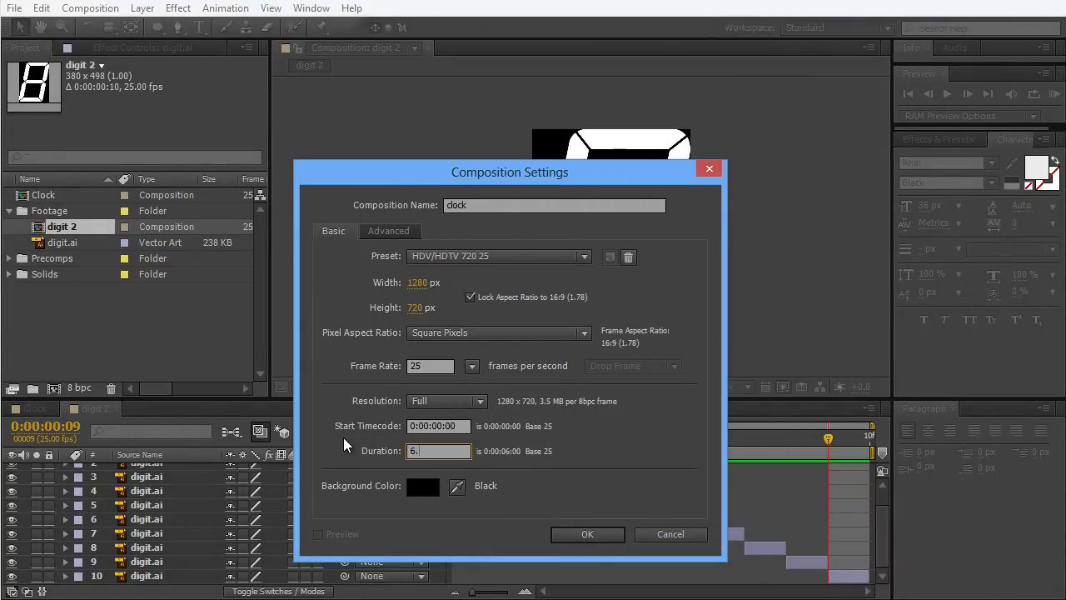
pyautogui.click(609, 537)
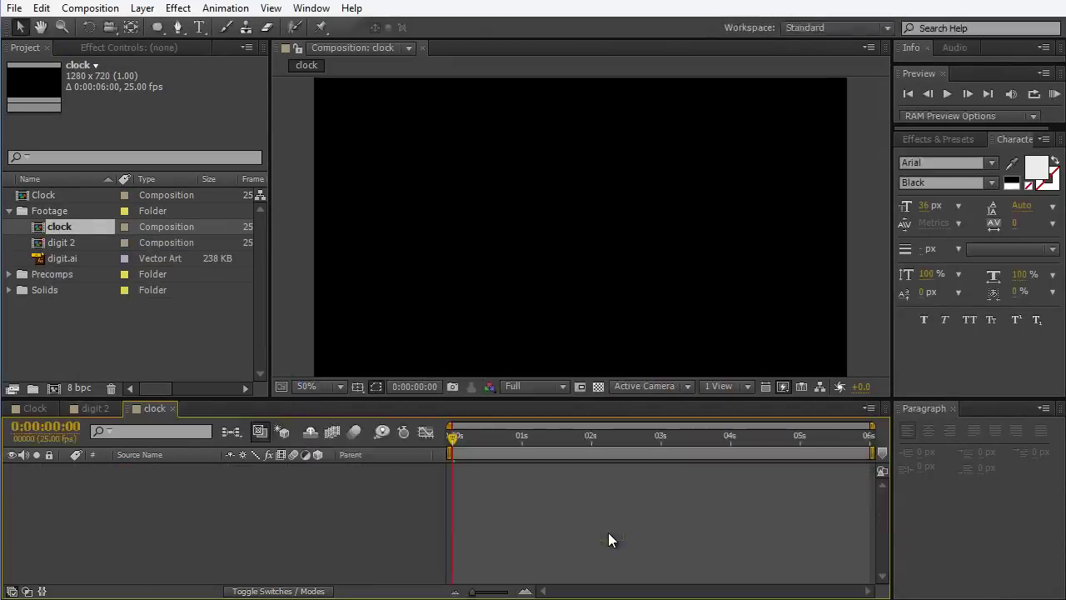
# Place the digit 2 composition in the right part of the clock composition's frame
pyautogui.click(62, 242)
pyautogui.keyDown('shift'); pyautogui.click(58, 259); pyautogui.keyUp('shift')
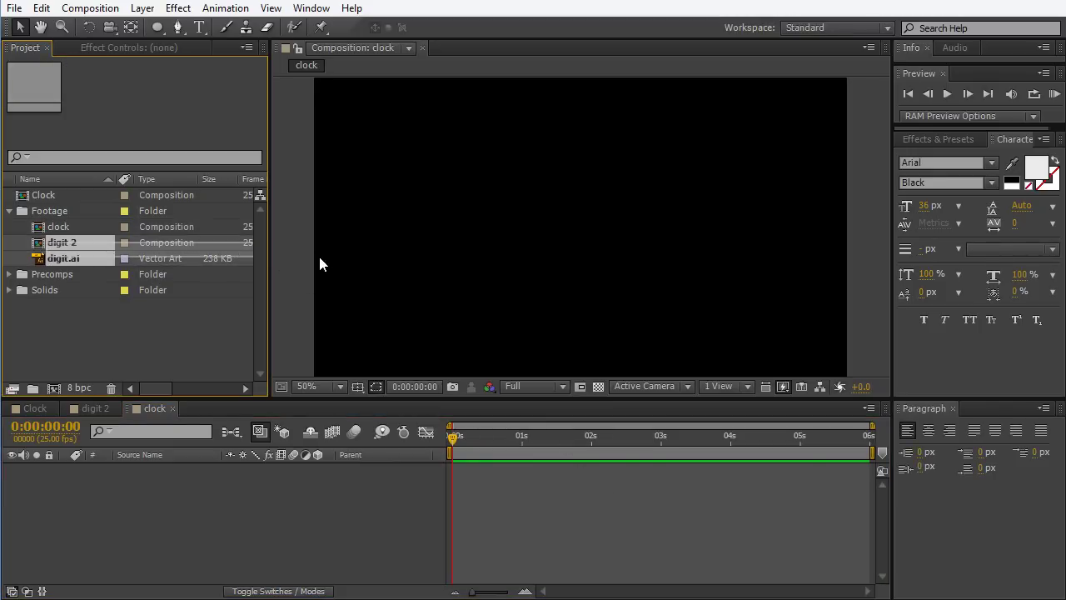
pyautogui.click(59, 241)
pyautogui.moveTo(59, 239); pyautogui.dragTo(755, 239)
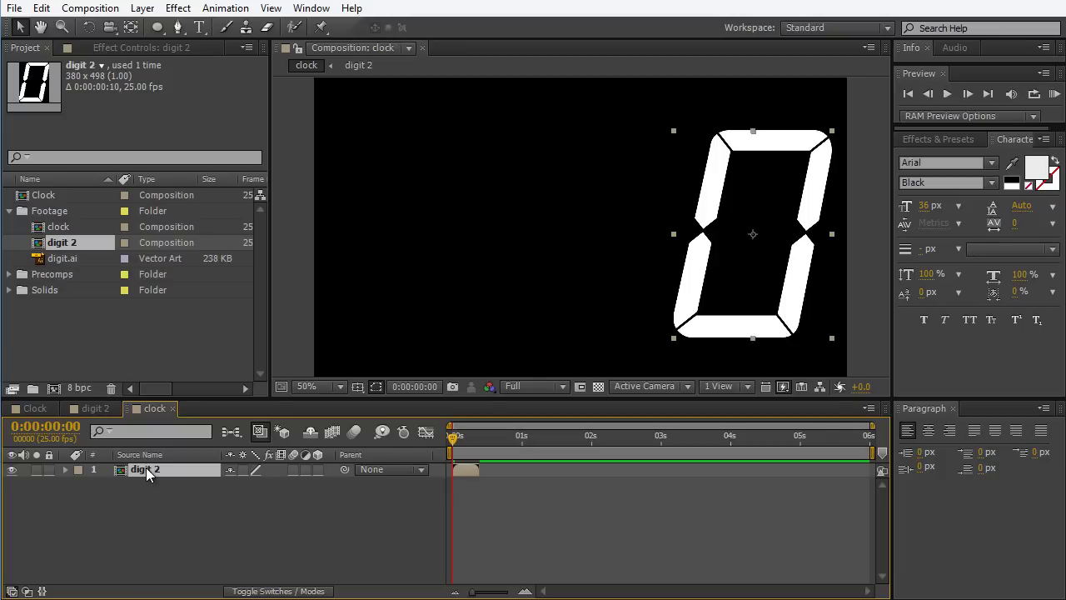
# Rename the digit 2 layer as M and scale it down proportionally to about two thirds of its size
pyautogui.press('Return')
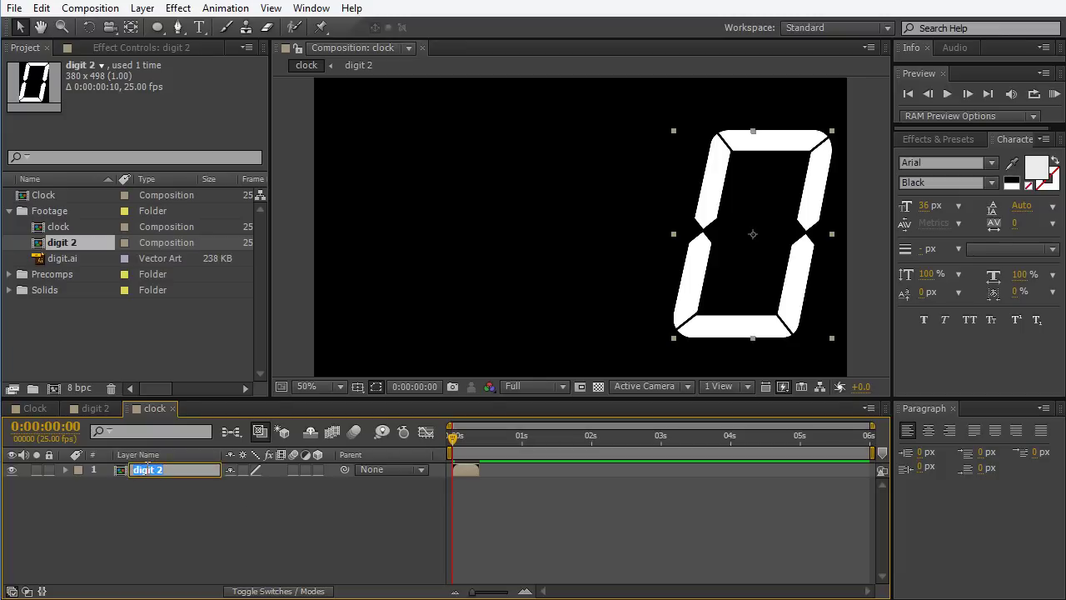
pyautogui.write('M')
pyautogui.click(819, 143)
pyautogui.moveTo(832, 131); pyautogui.dragTo(783, 201)
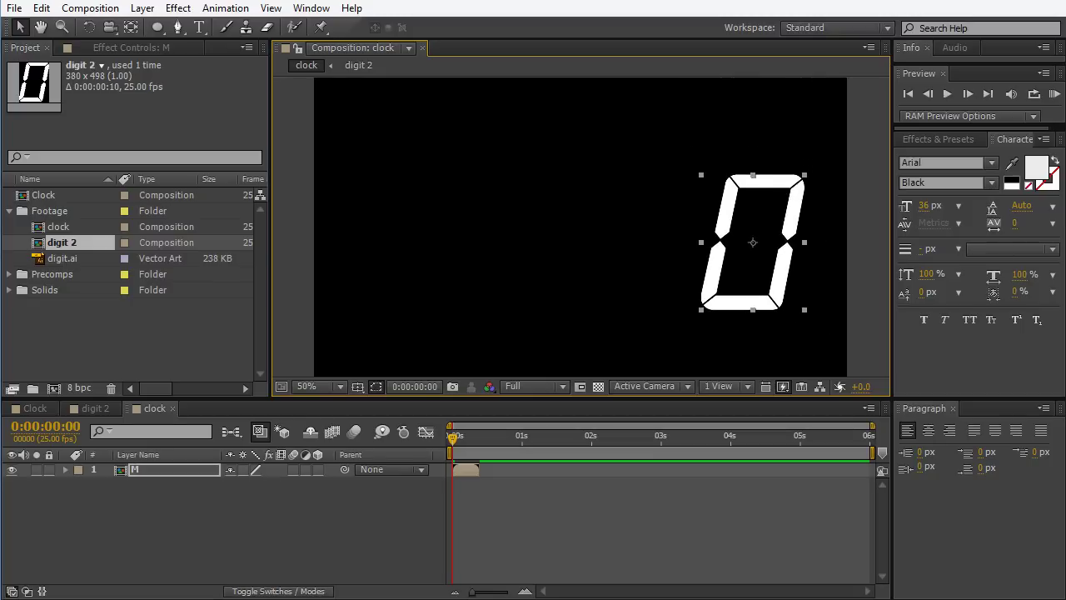
# Add a null object to the clock composition and apply the Slider Control effect to it
pyautogui.click(143, 8)
pyautogui.moveTo(156, 31)
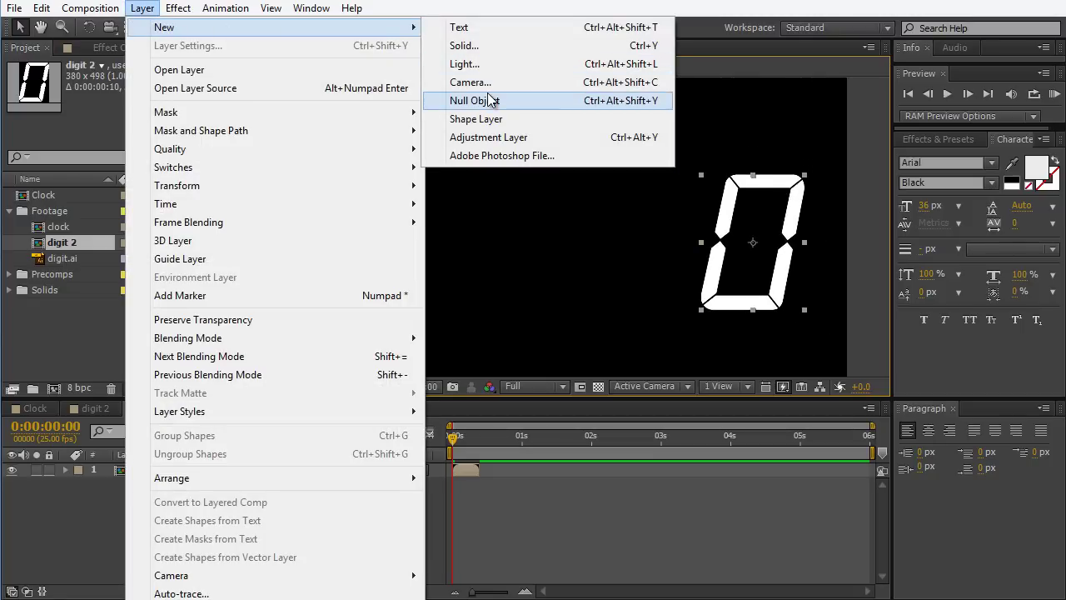
pyautogui.click(491, 100)
pyautogui.click(932, 138)
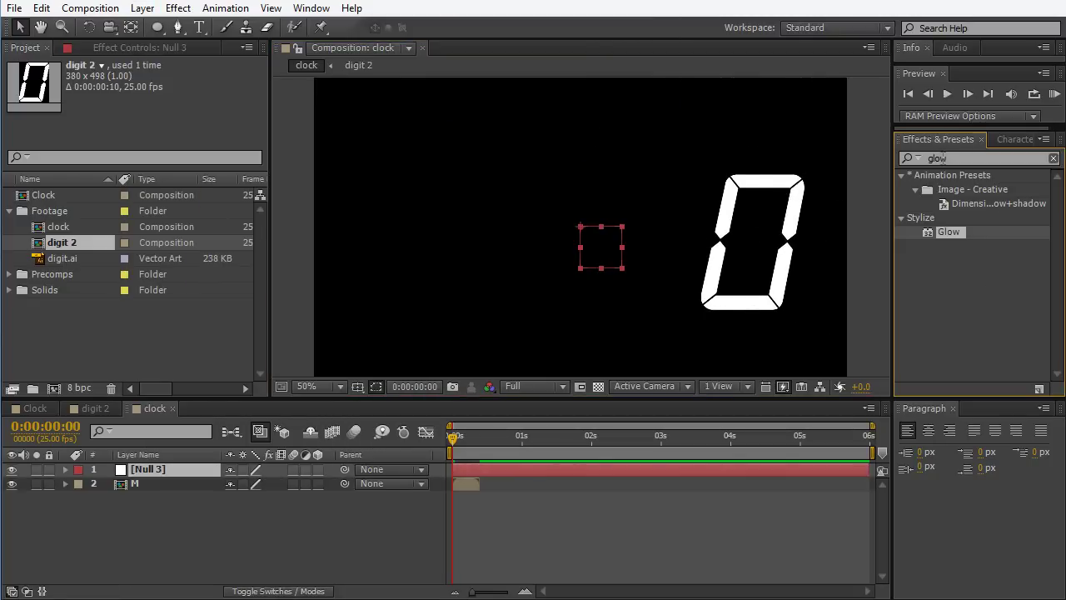
pyautogui.hotkey('ctrl', 'a')
pyautogui.write('sli')
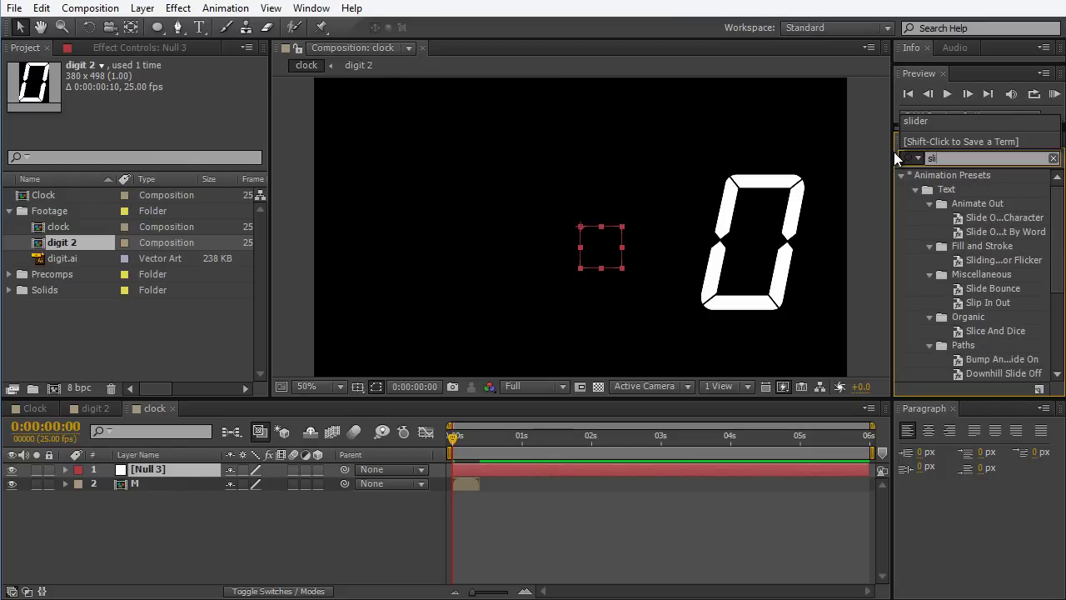
pyautogui.write('der')
pyautogui.moveTo(953, 187); pyautogui.dragTo(608, 258)
# Rename the null layer as Time
pyautogui.click(176, 472)
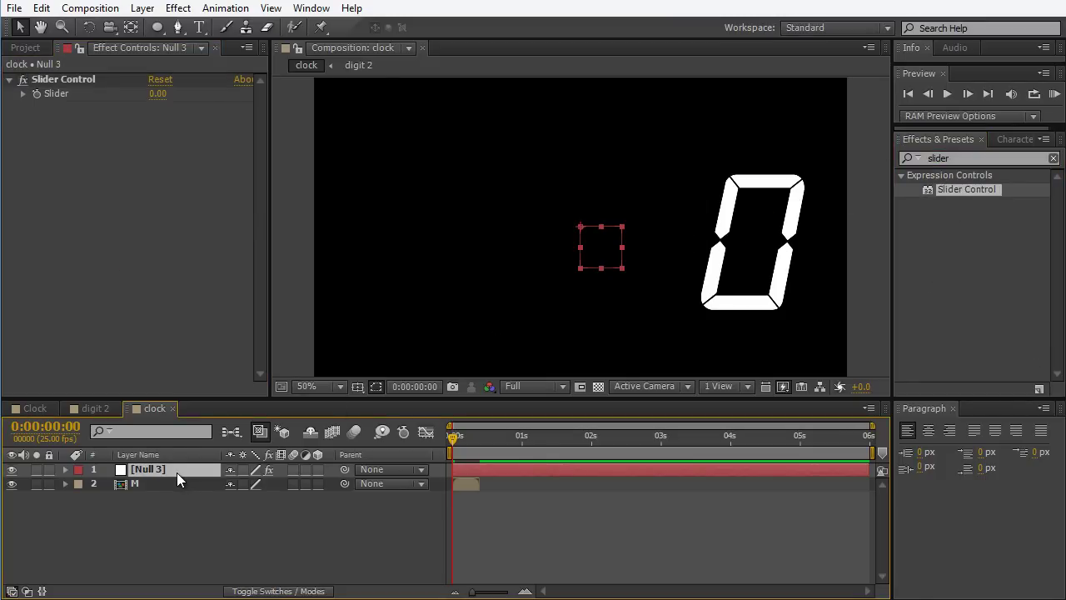
pyautogui.press('Return')
pyautogui.write('Time')
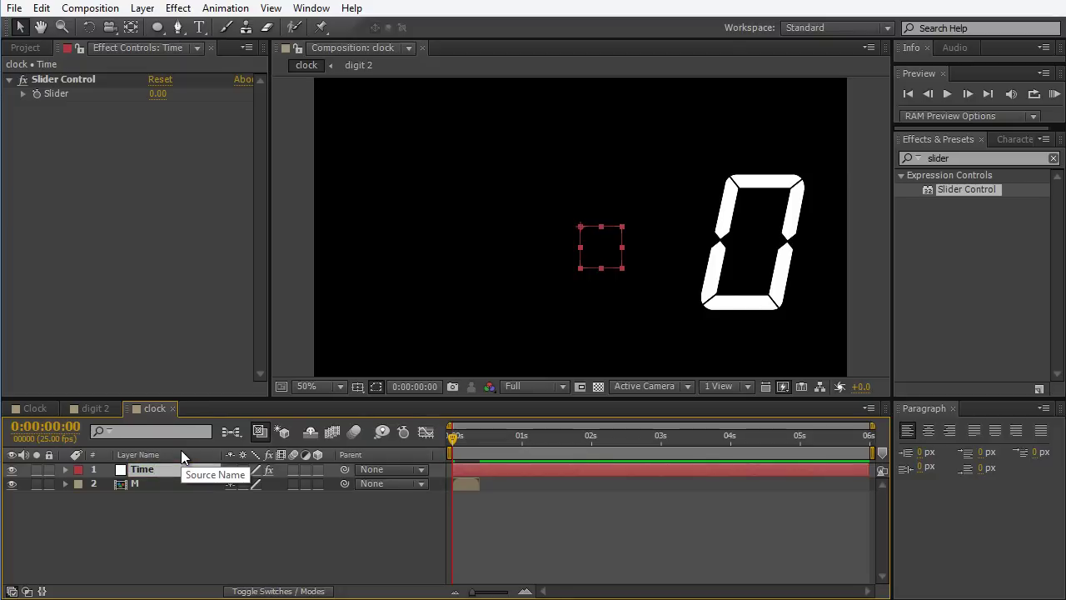
pyautogui.press('Return')
# Rename the Time layer's Slider Control effect as Tiime In Minutes
pyautogui.click(69, 76)
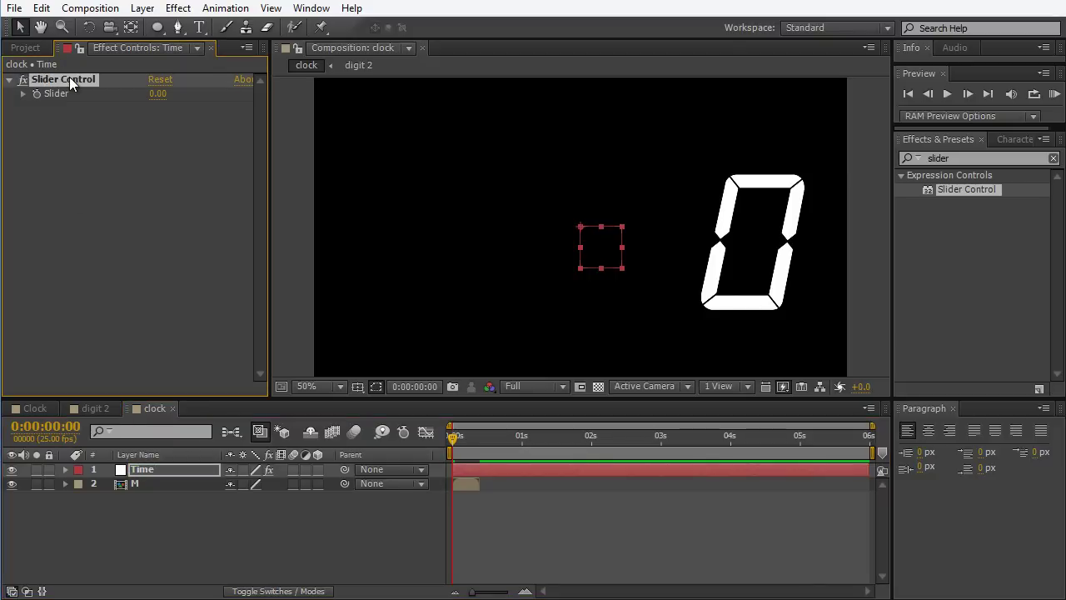
pyautogui.press('Return')
pyautogui.write('Time')
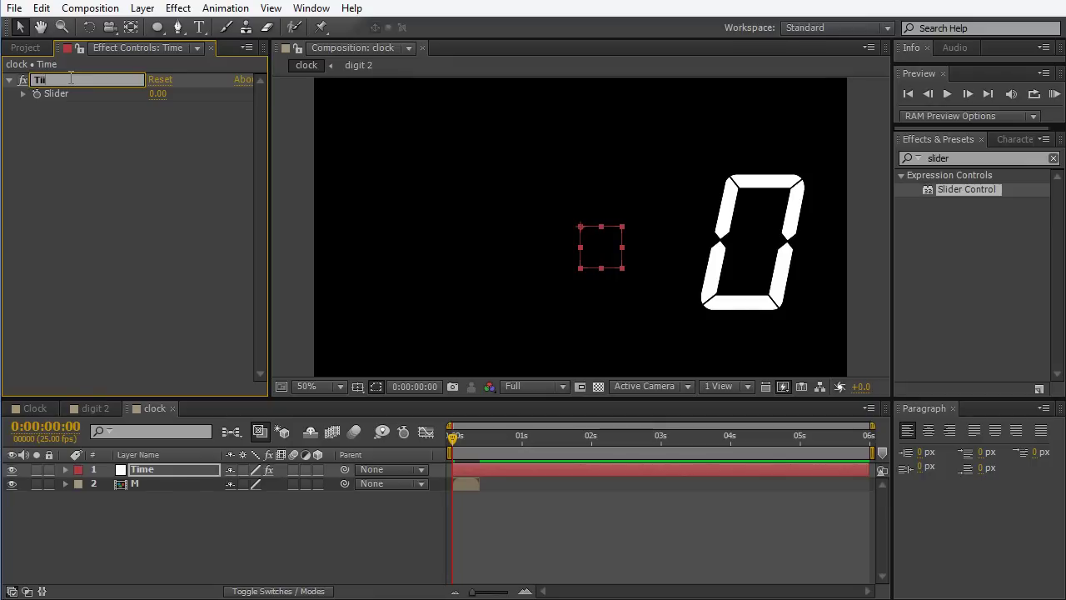
pyautogui.write(' In Minutes')
pyautogui.press('Return')
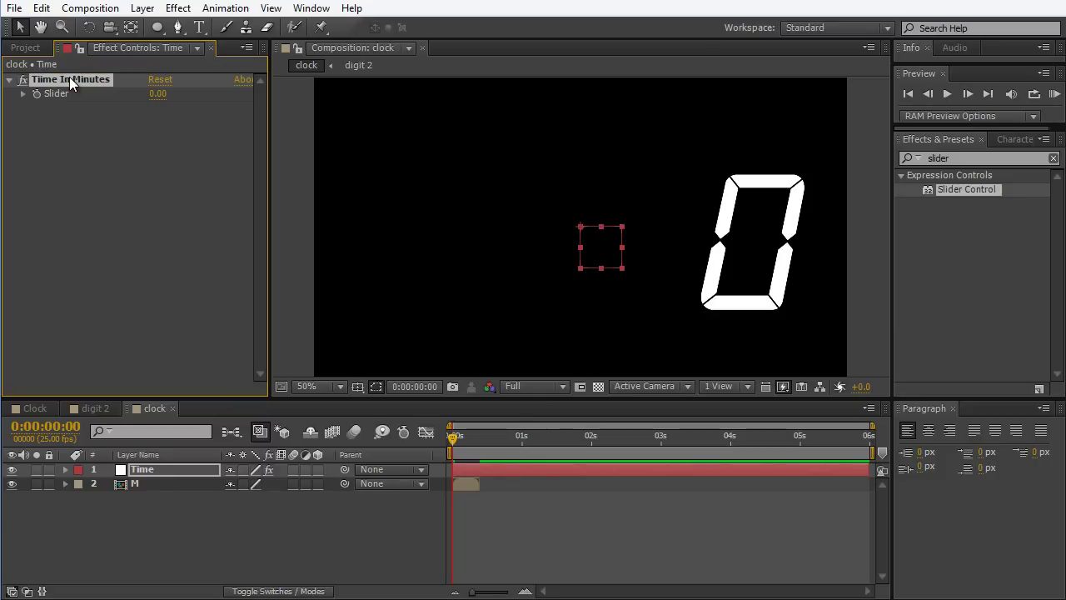
# Enable time remapping on the M layer and move the Time null straight up, above the centre of the composition
pyautogui.click(757, 230)
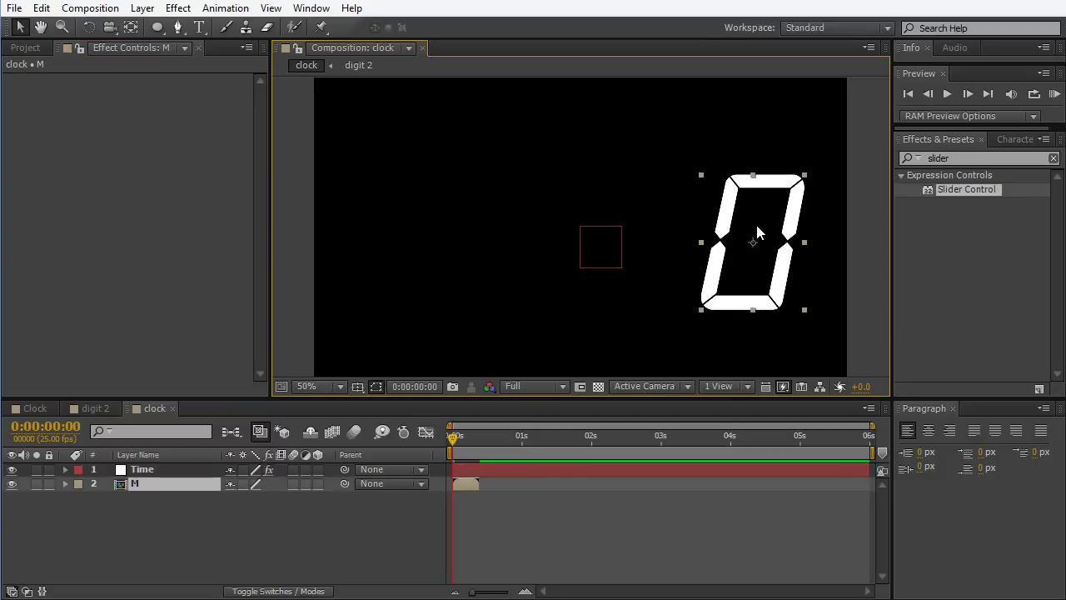
pyautogui.click(142, 8)
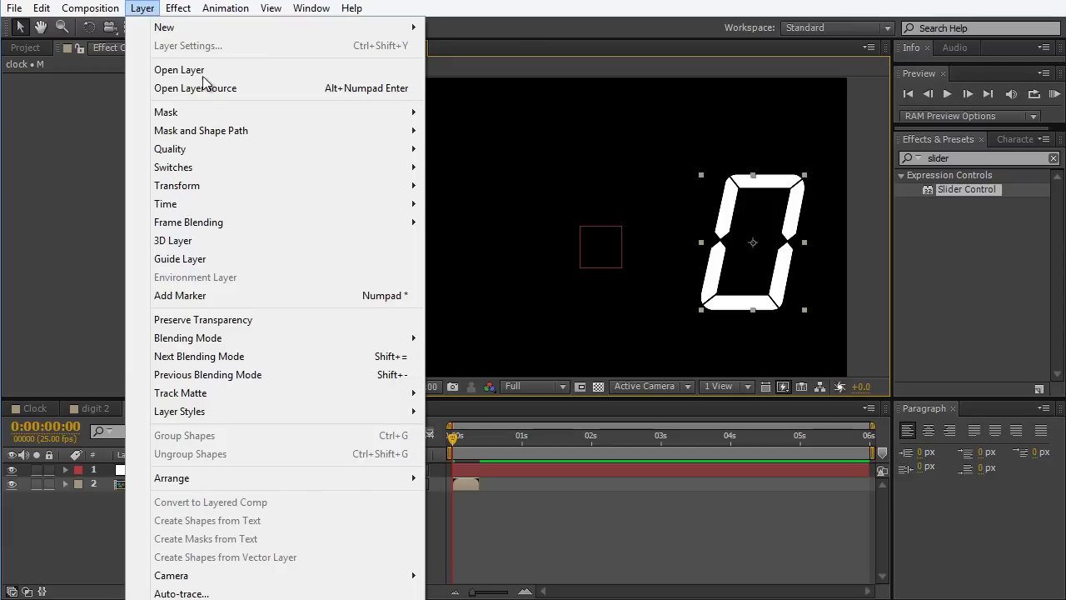
pyautogui.moveTo(221, 205)
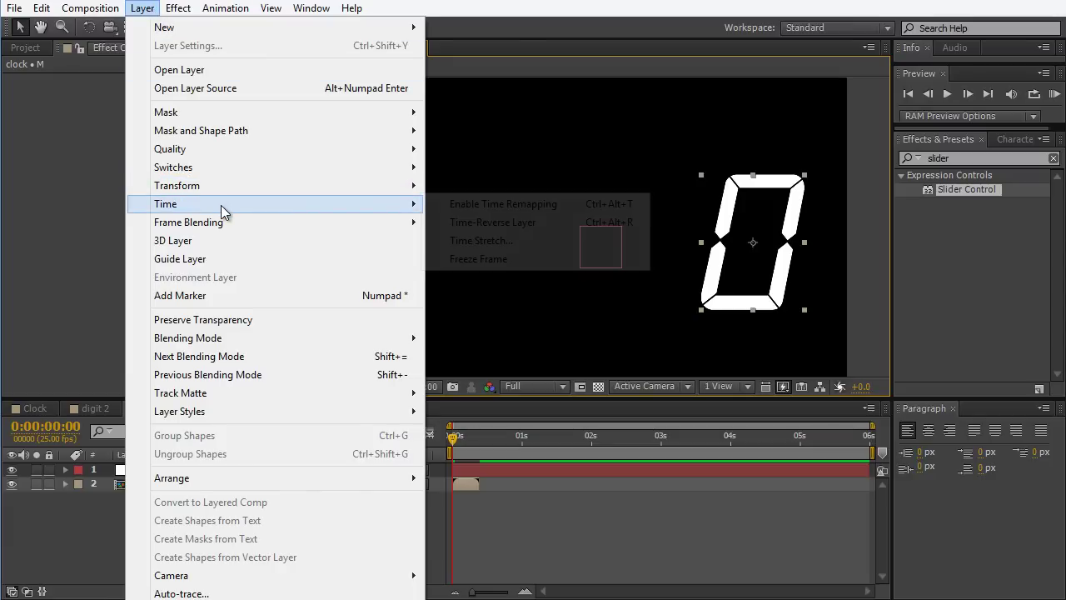
pyautogui.click(485, 210)
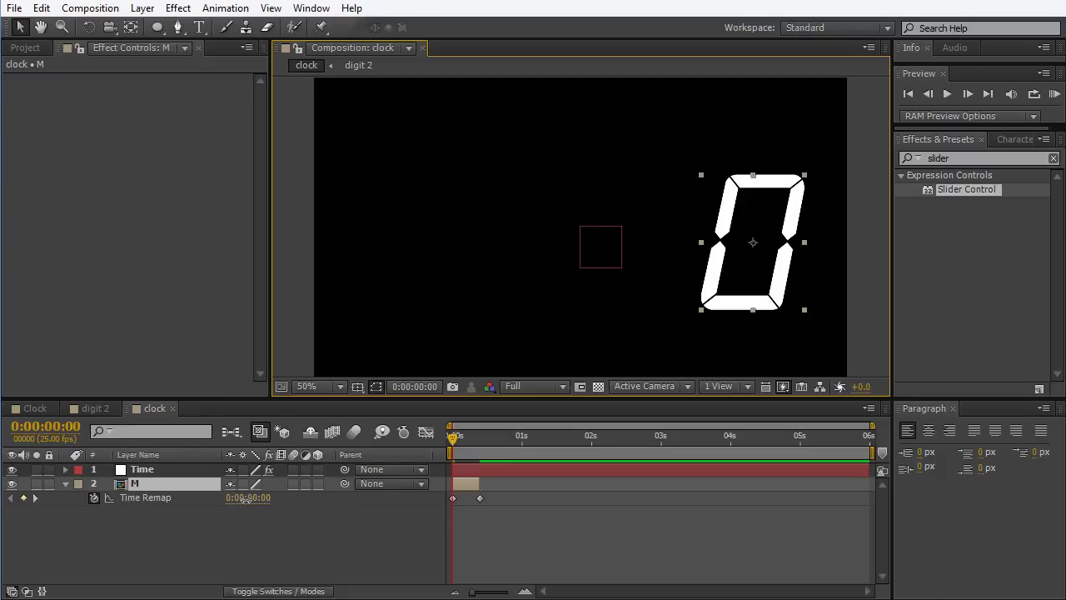
pyautogui.moveTo(244, 499)
pyautogui.mouseDown()
pyautogui.moveTo(258, 499)
pyautogui.moveTo(243, 500)
pyautogui.mouseUp()
pyautogui.moveTo(592, 239); pyautogui.dragTo(602, 123)
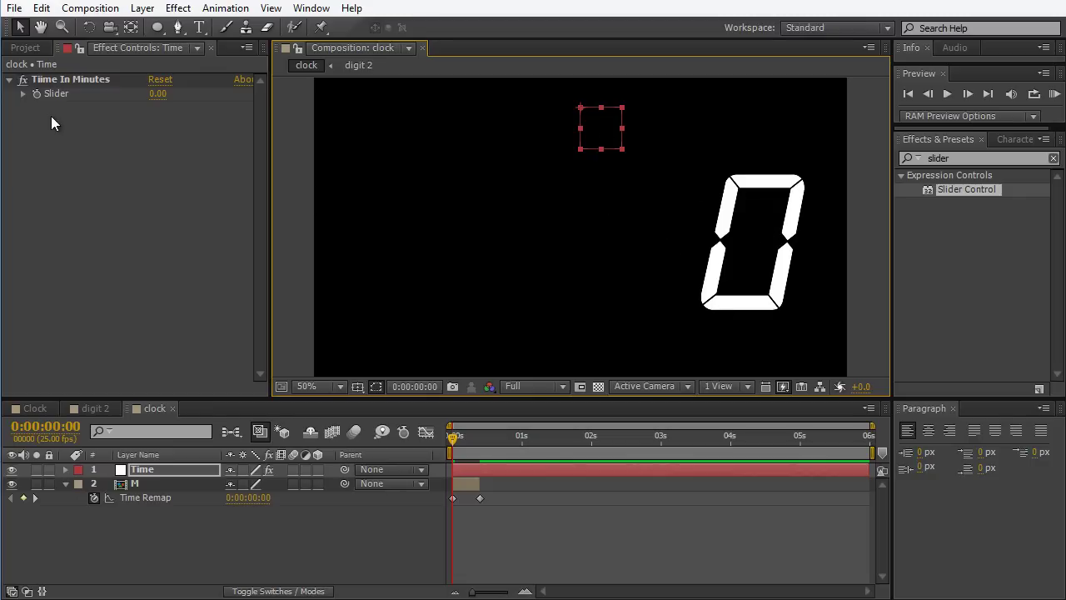
pyautogui.click(66, 79)
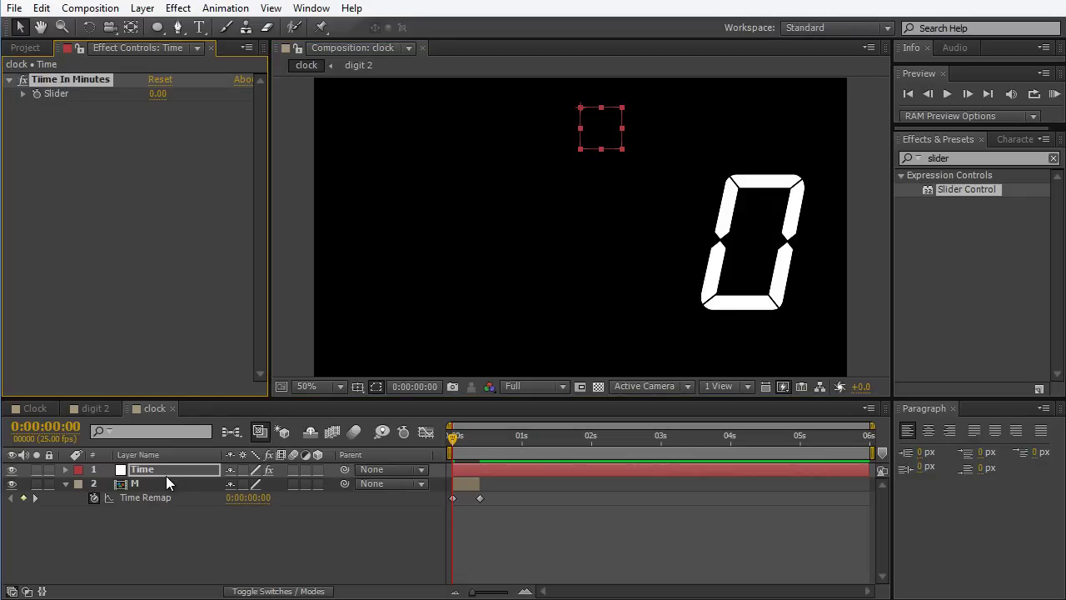
# Add an expression to the M layer's Time Remap that links it to the Time layer's Tiime In Minutes slider
pyautogui.keyDown('alt'); pyautogui.click(94, 498); pyautogui.keyUp('alt')
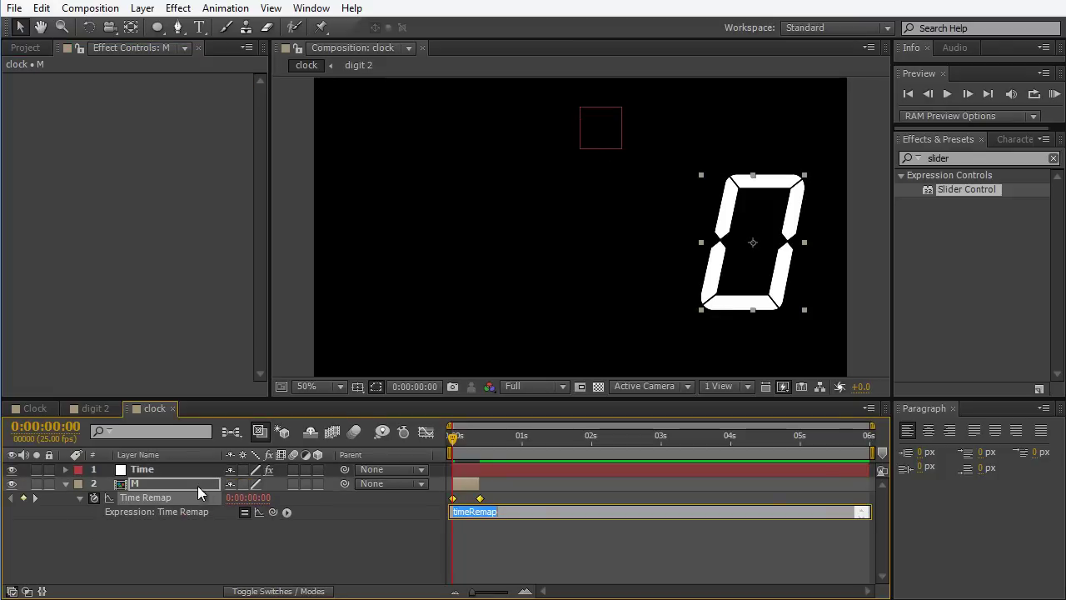
pyautogui.click(171, 471)
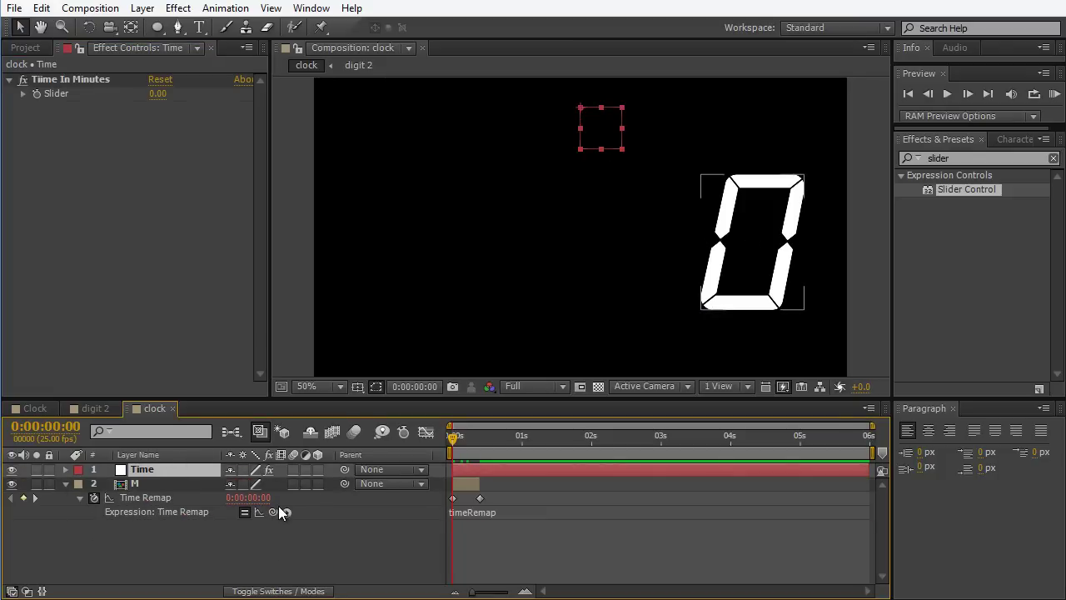
pyautogui.moveTo(272, 511); pyautogui.dragTo(58, 90)
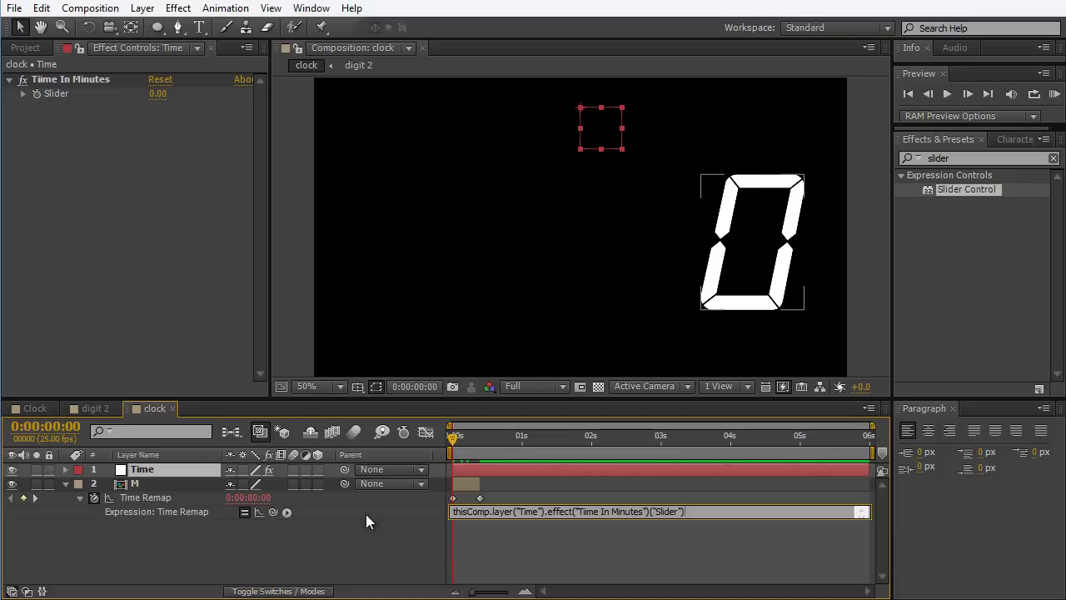
pyautogui.click(134, 131)
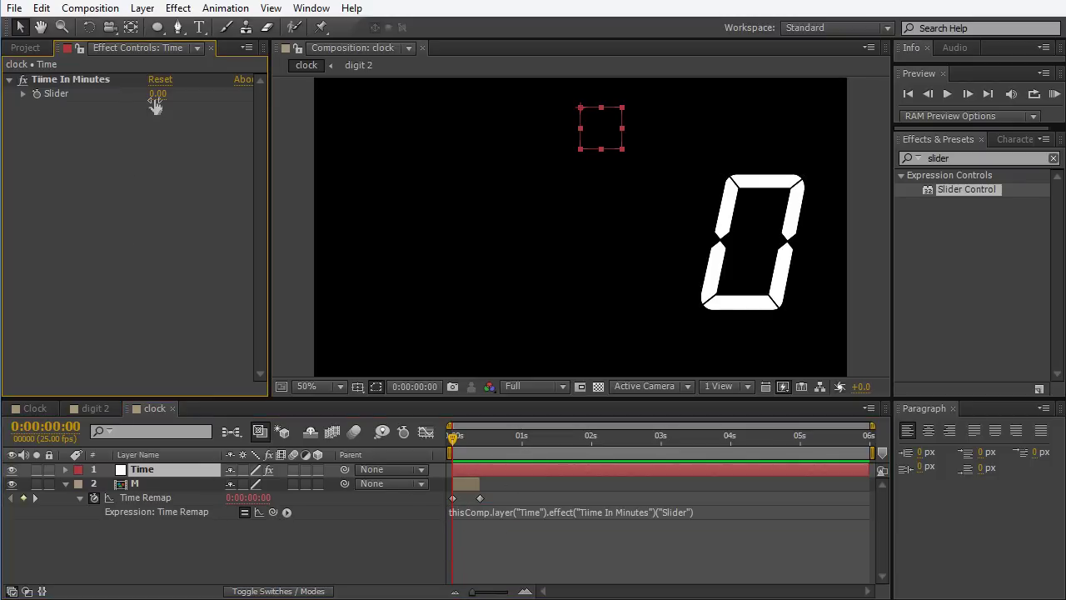
# Set the Tiime In Minutes slider to 1 to test the linked digit
pyautogui.click(156, 94)
pyautogui.press('Return')
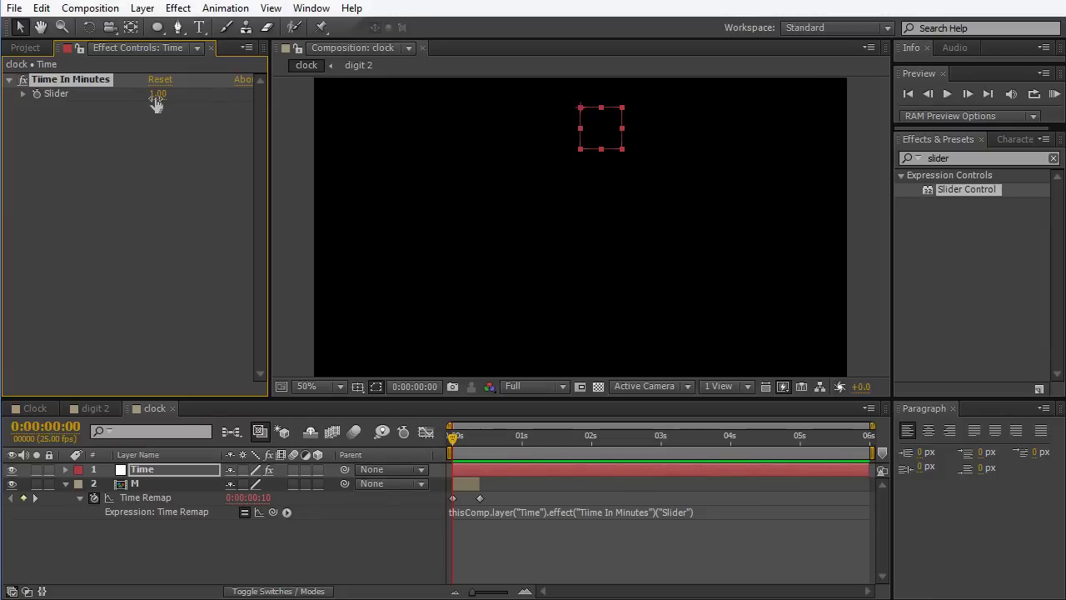
pyautogui.click(157, 95)
pyautogui.click(155, 134)
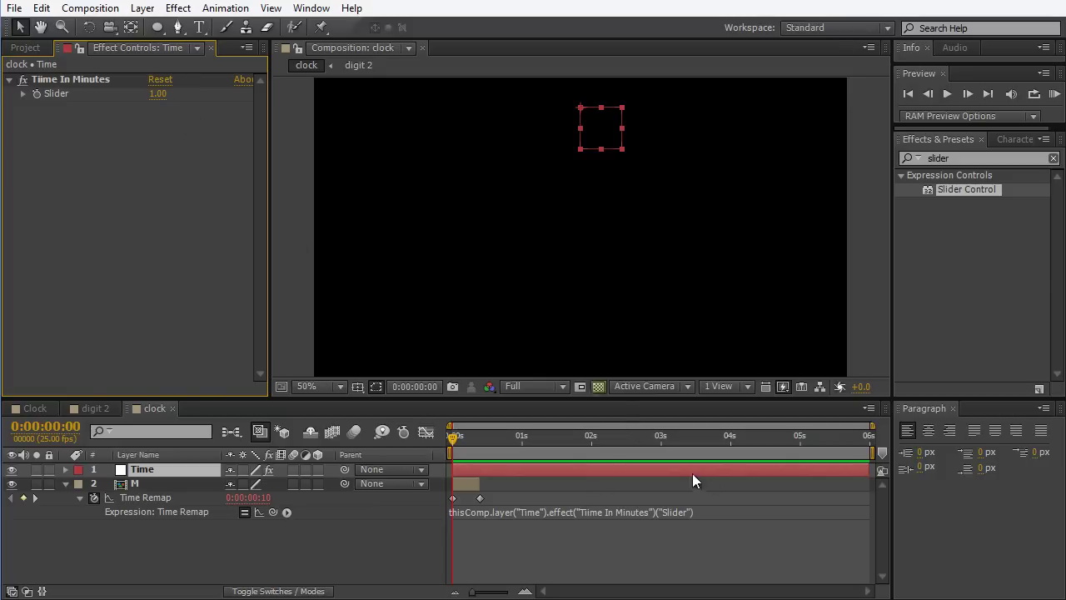
pyautogui.click(703, 511)
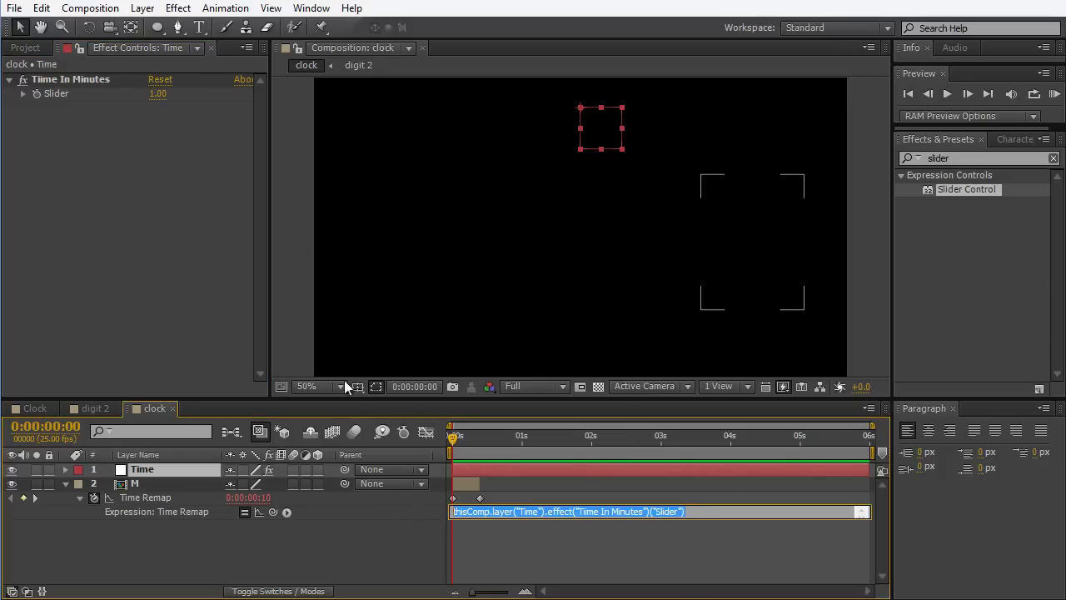
pyautogui.click(690, 514)
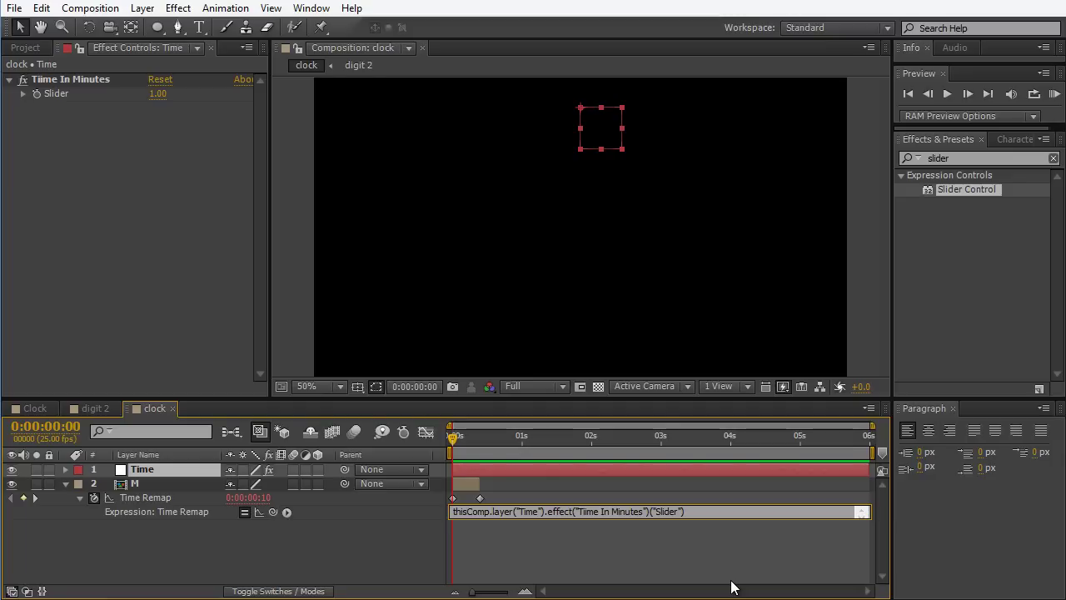
pyautogui.click(712, 526)
pyautogui.click(695, 512)
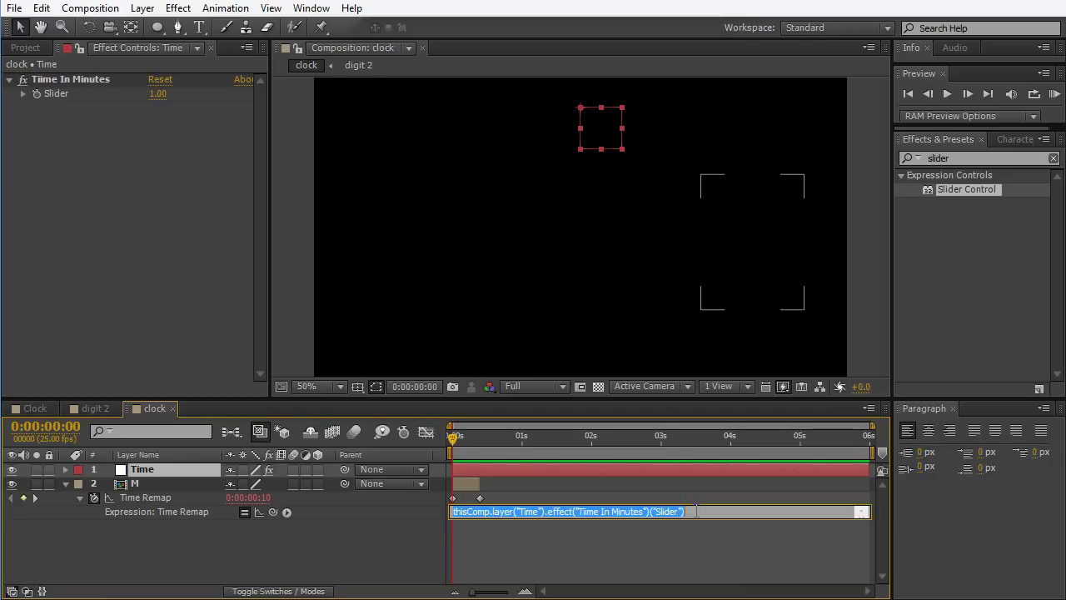
pyautogui.click(696, 511)
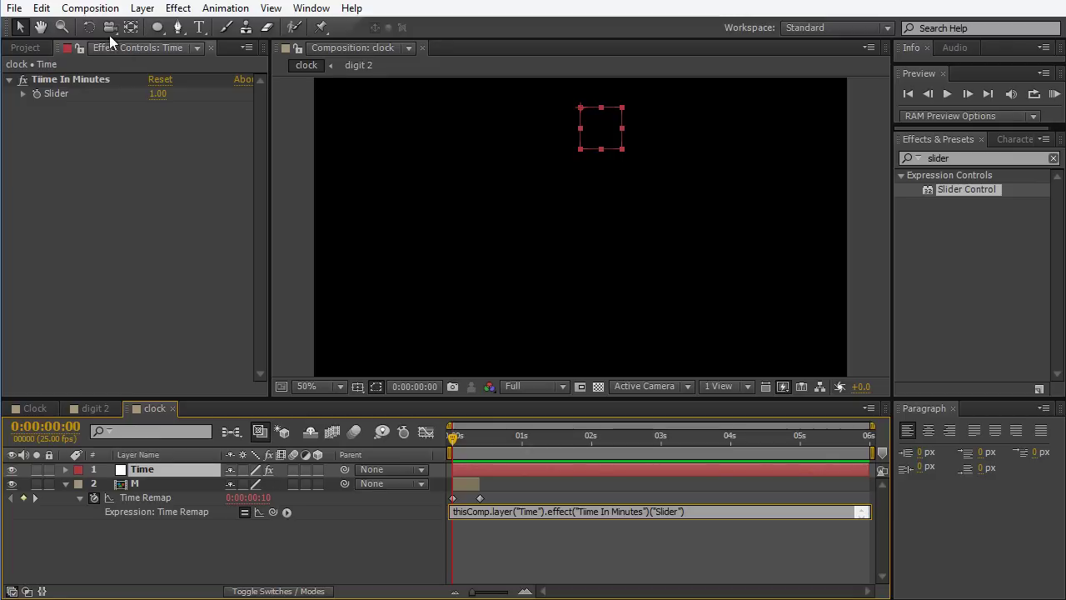
# Check the clock composition's frame rate in its composition settings without changing anything
pyautogui.click(90, 7)
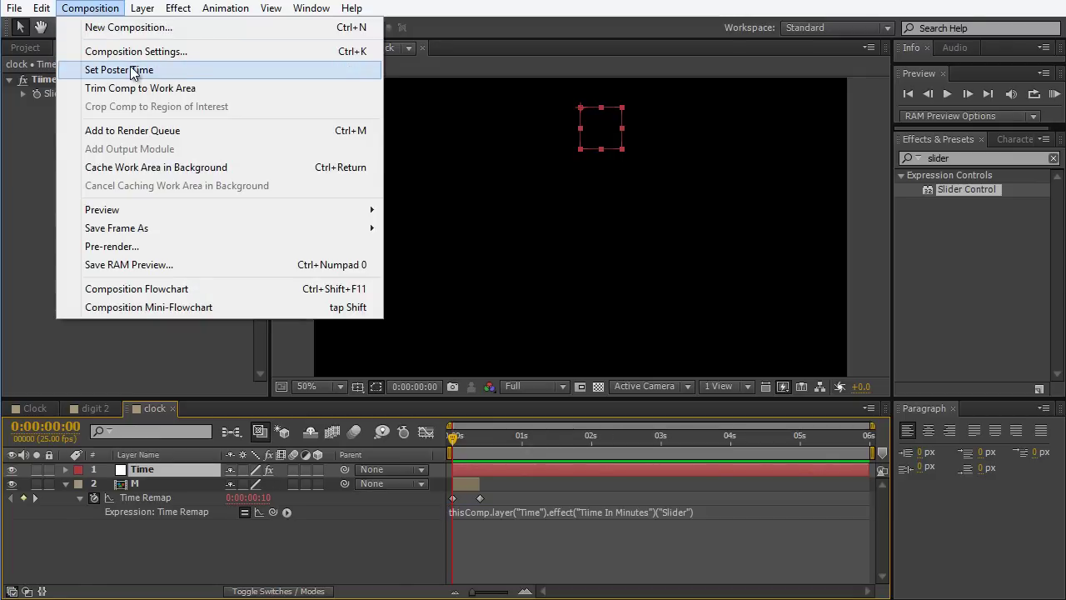
pyautogui.click(130, 53)
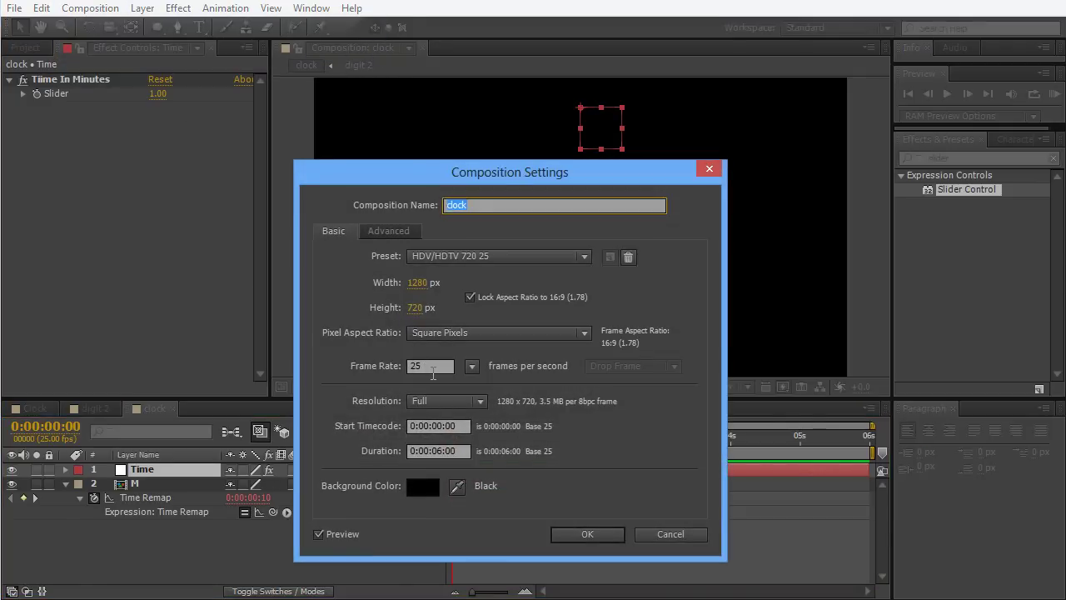
pyautogui.doubleClick(421, 367)
pyautogui.click(658, 533)
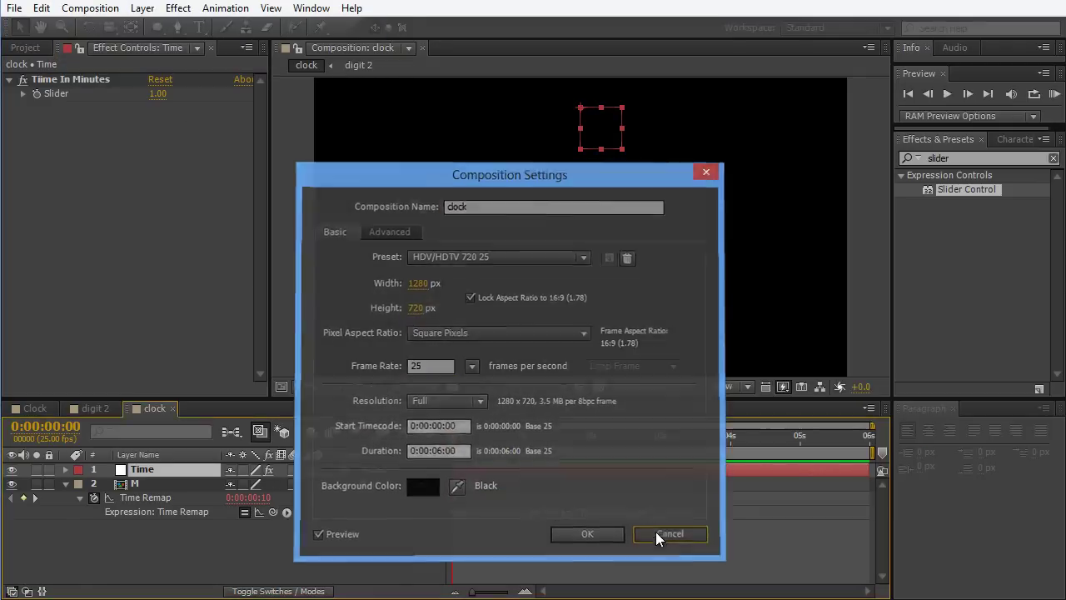
# Multiply the slider reference in M's Time Remap expression by the composition's frame duration, appending *thisComp.frameDuration
pyautogui.click(704, 511)
pyautogui.click(709, 512)
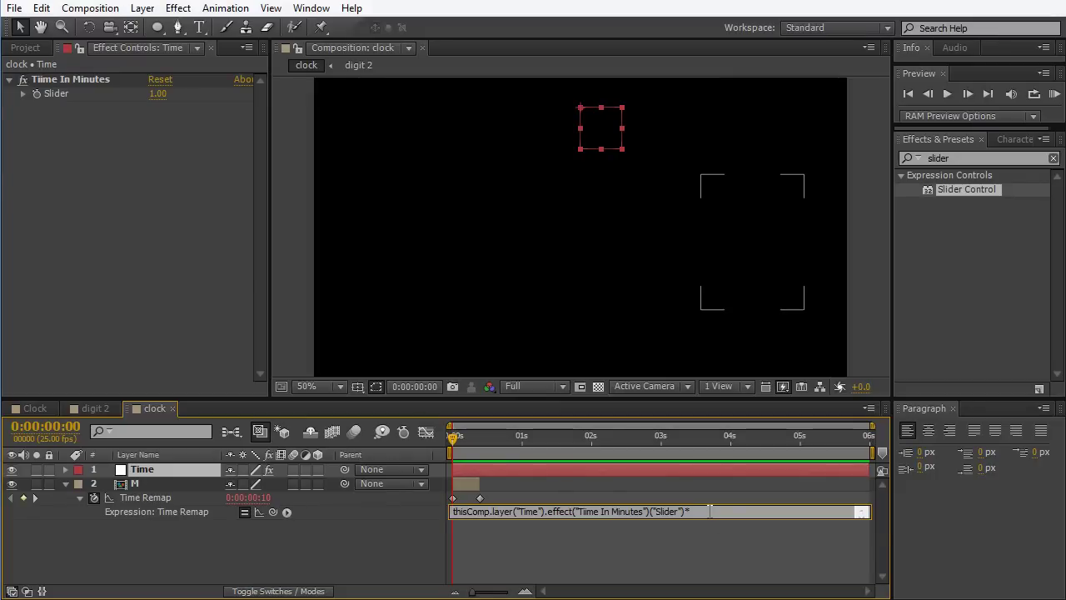
pyautogui.write('*thisComp.')
pyautogui.click(288, 511)
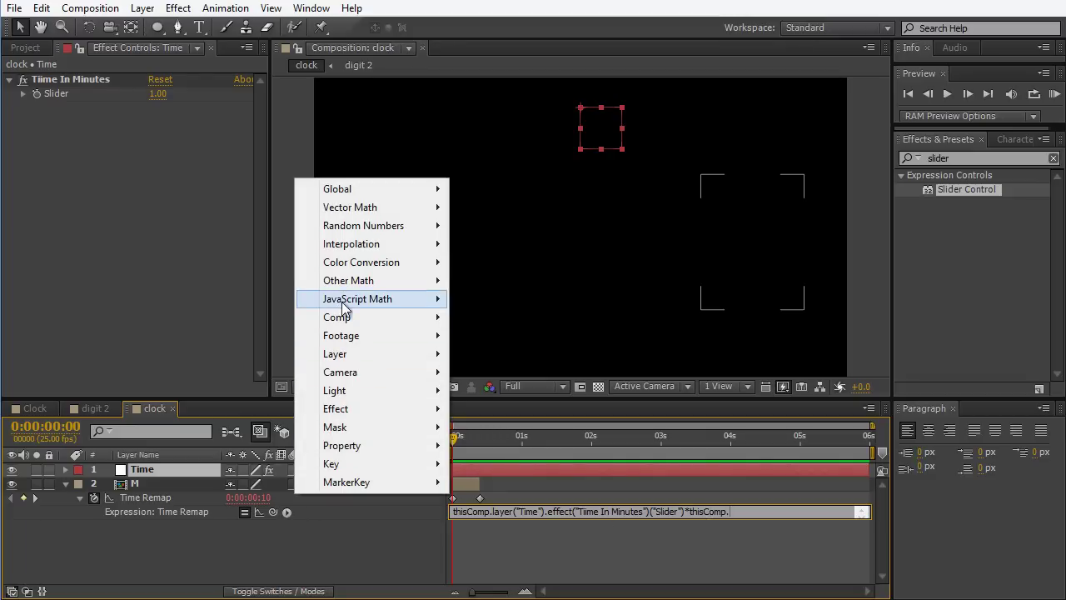
pyautogui.moveTo(348, 322)
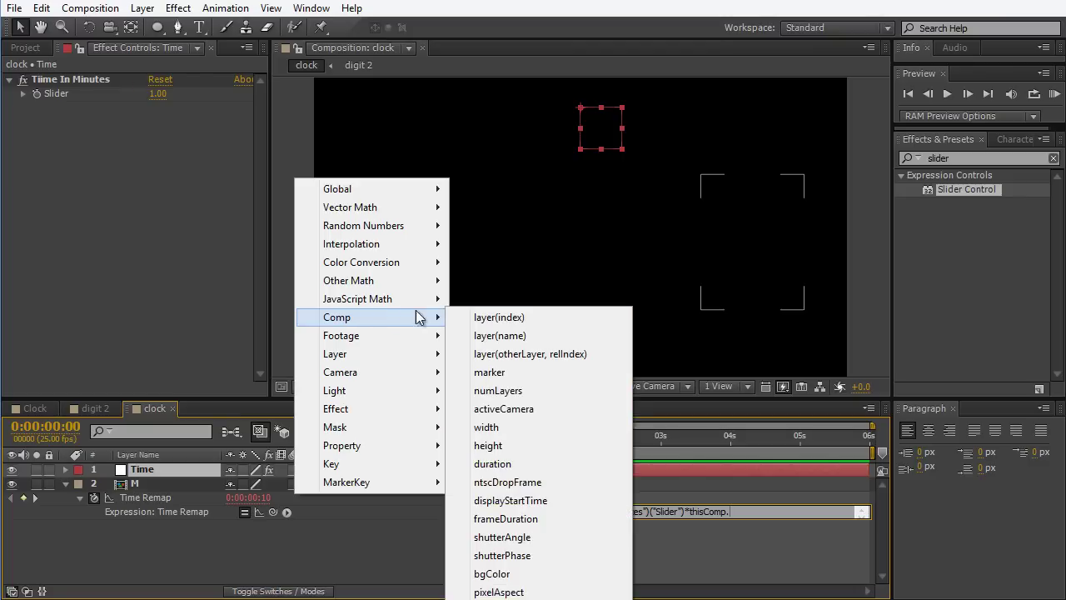
pyautogui.click(548, 516)
pyautogui.moveTo(787, 511); pyautogui.dragTo(729, 513)
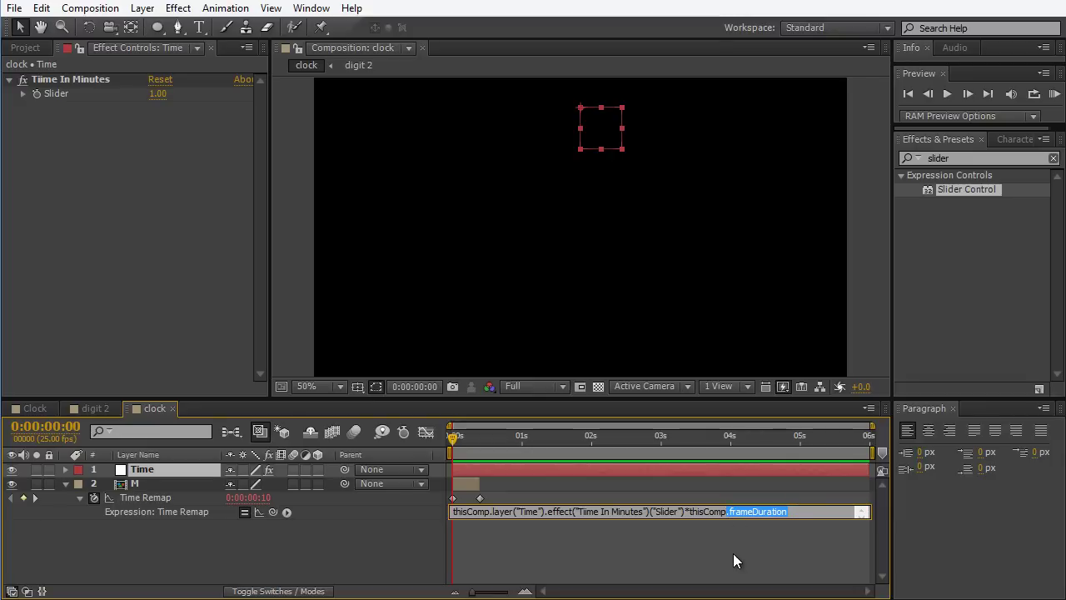
pyautogui.click(733, 553)
# Test the digit by setting the Tiime In Minutes slider to 2, 8 and 10 in turn
pyautogui.click(157, 93)
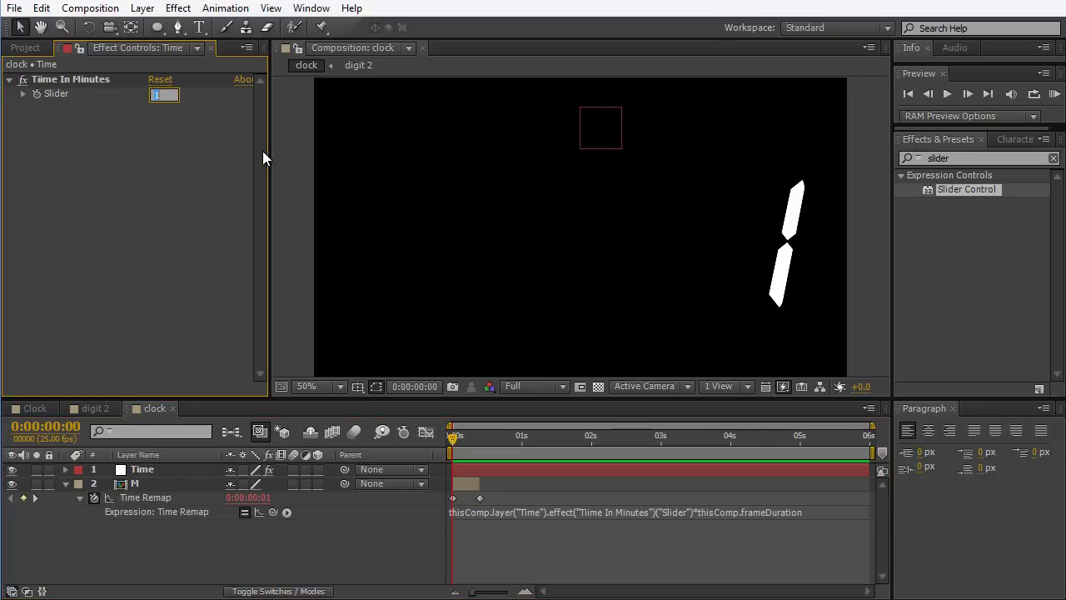
pyautogui.write('2')
pyautogui.press('Return')
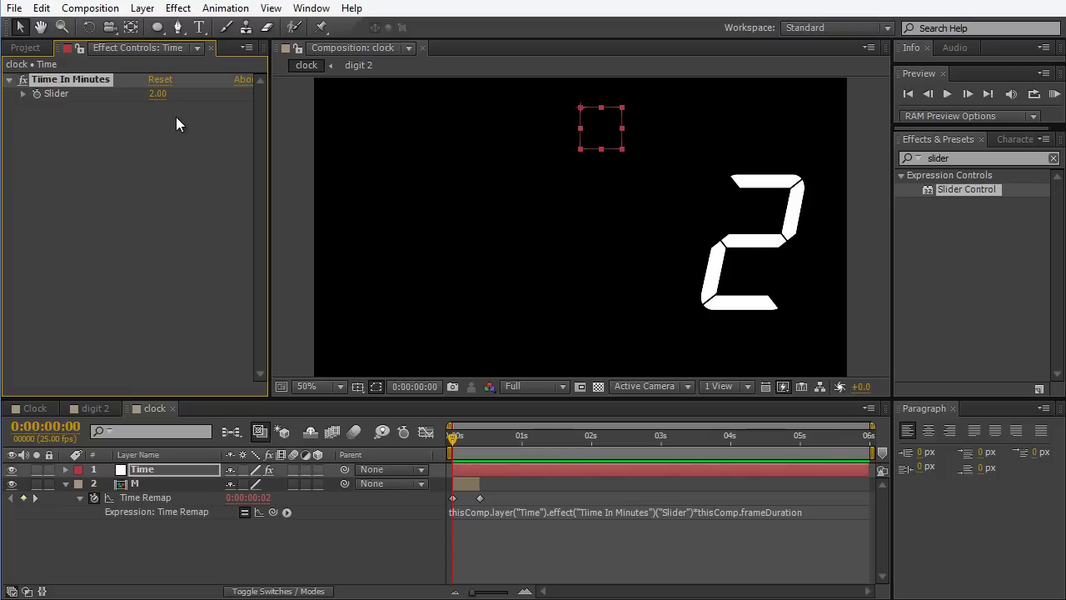
pyautogui.moveTo(161, 90); pyautogui.dragTo(184, 90)
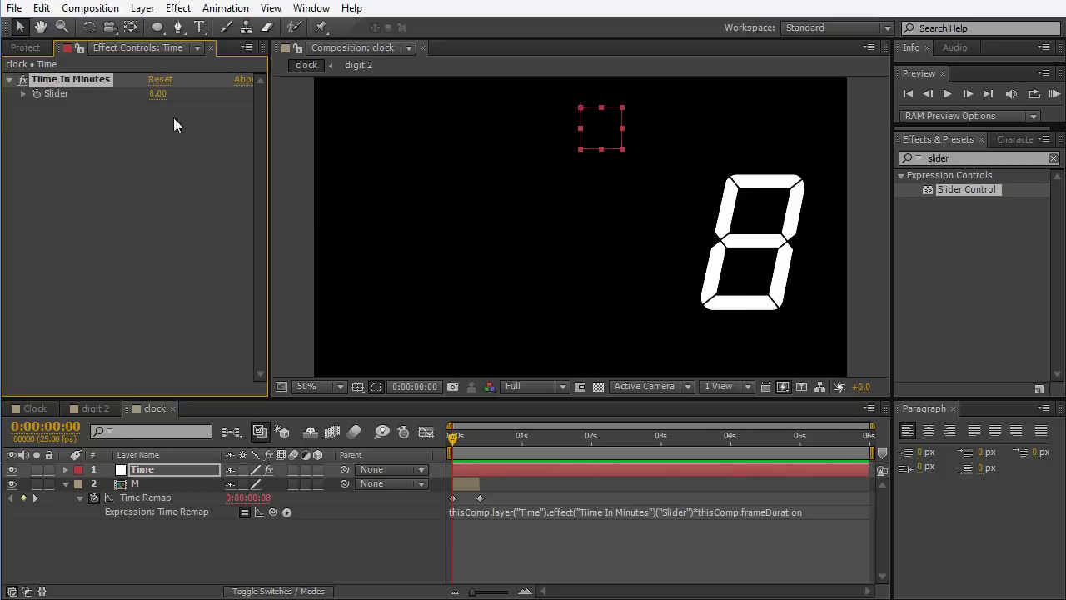
pyautogui.click(163, 119)
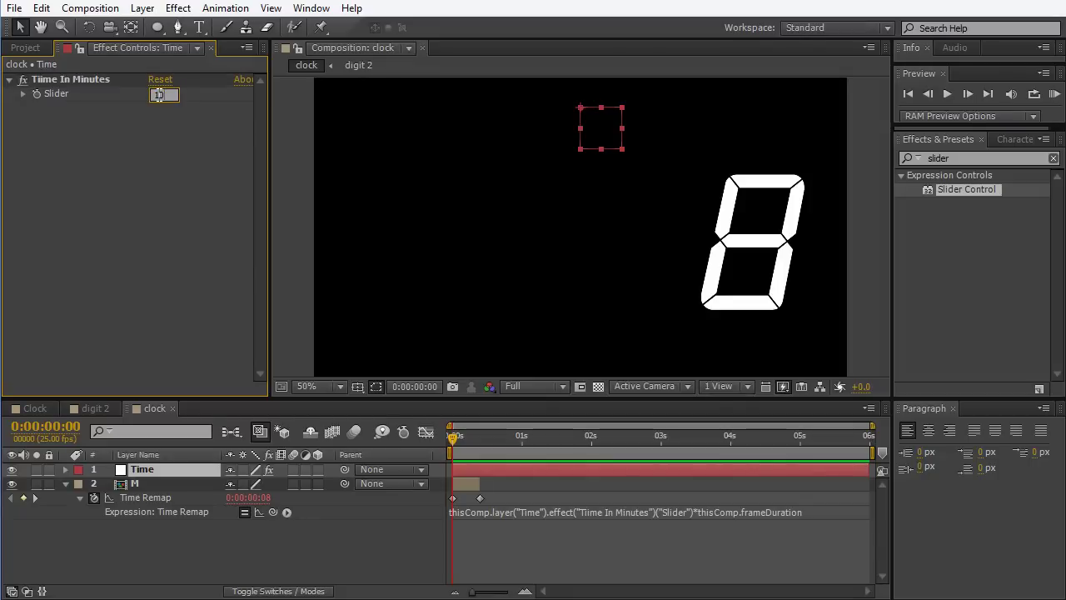
pyautogui.moveTo(157, 94); pyautogui.dragTo(159, 100)
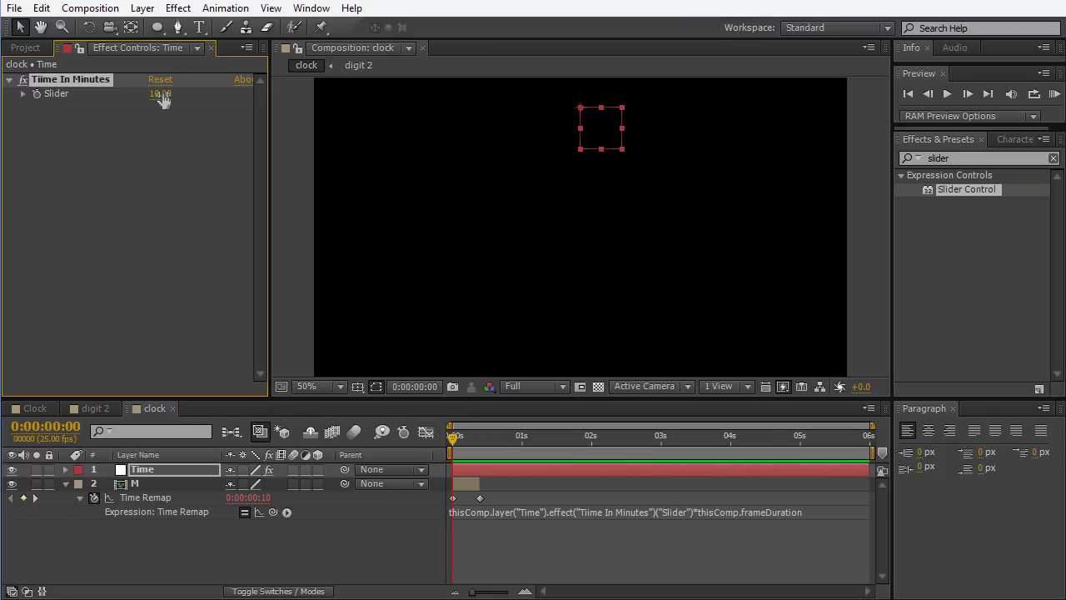
pyautogui.moveTo(166, 100); pyautogui.dragTo(166, 99)
# Insert the modulo %10 directly after the slider reference in M's Time Remap expression, before *thisComp.frameDuration
pyautogui.click(695, 510)
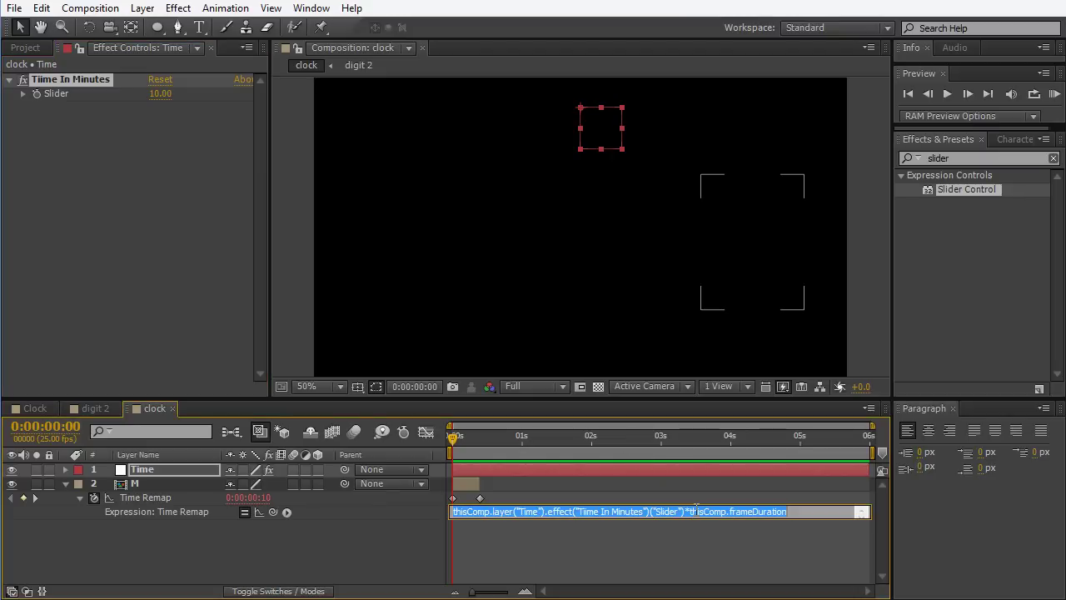
pyautogui.click(689, 512)
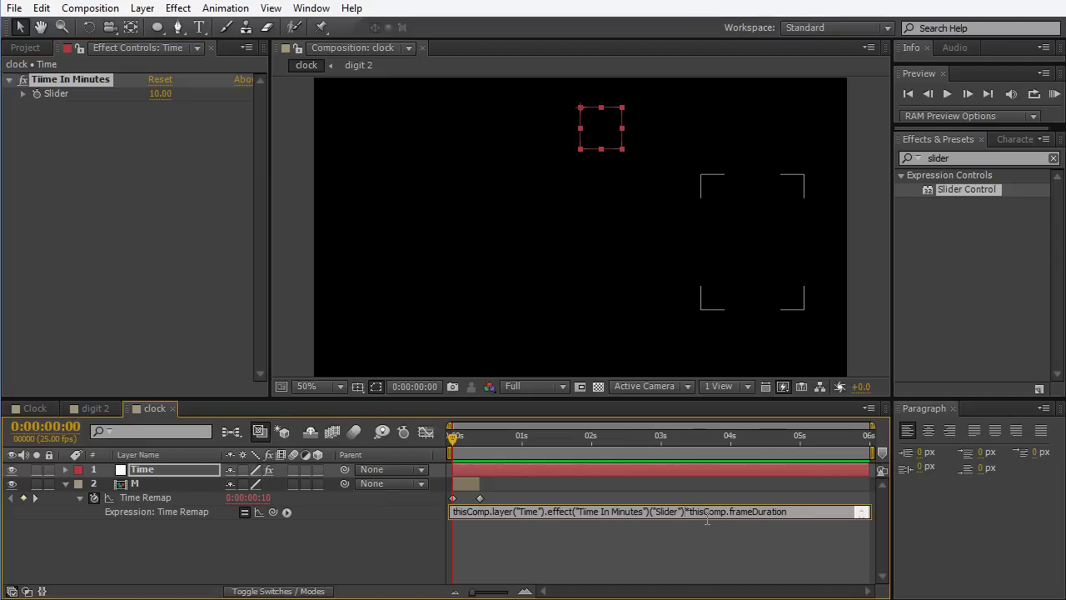
pyautogui.write('%10')
pyautogui.moveTo(705, 512); pyautogui.dragTo(380, 529)
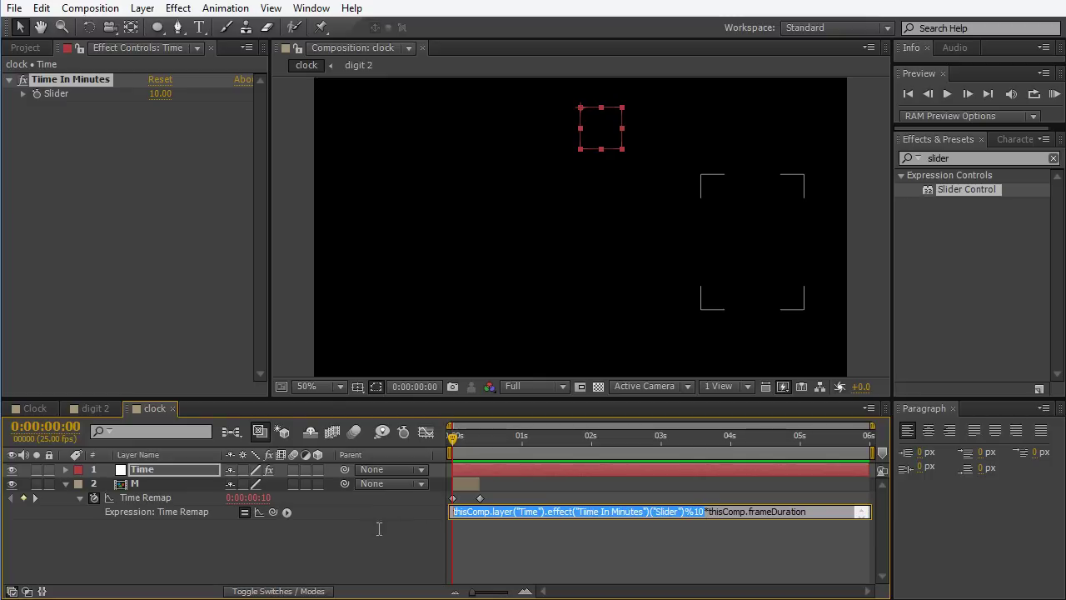
pyautogui.click(667, 511)
pyautogui.moveTo(684, 512); pyautogui.dragTo(450, 467)
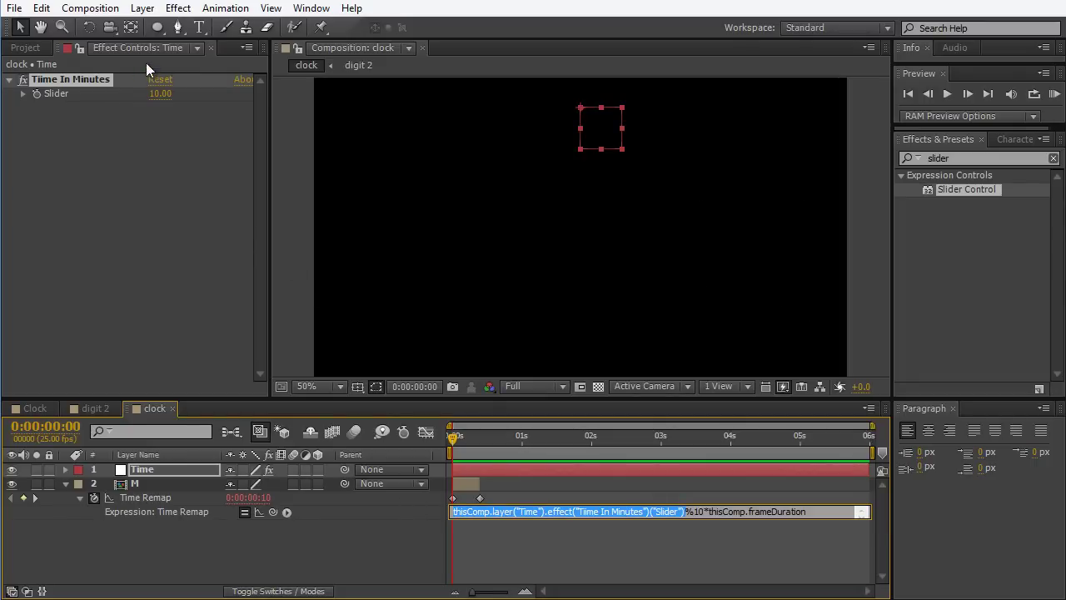
pyautogui.moveTo(694, 511); pyautogui.dragTo(705, 512)
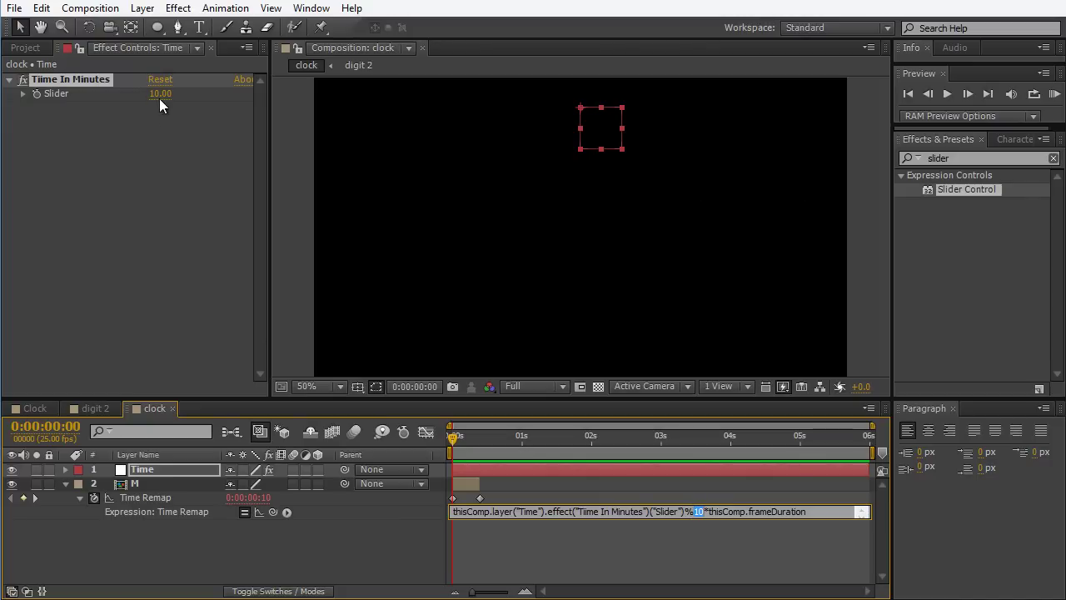
pyautogui.click(160, 128)
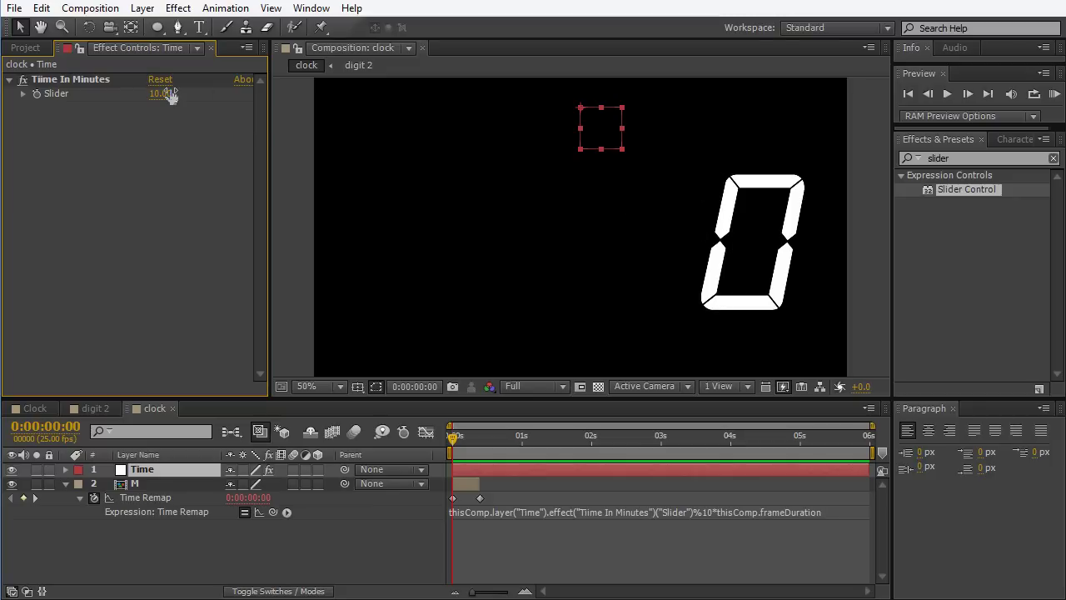
# Test the minute digit by setting the Tiime In Minutes slider to 18 and to 120
pyautogui.click(163, 94)
pyautogui.write('18')
pyautogui.press('Return')
pyautogui.click(166, 94)
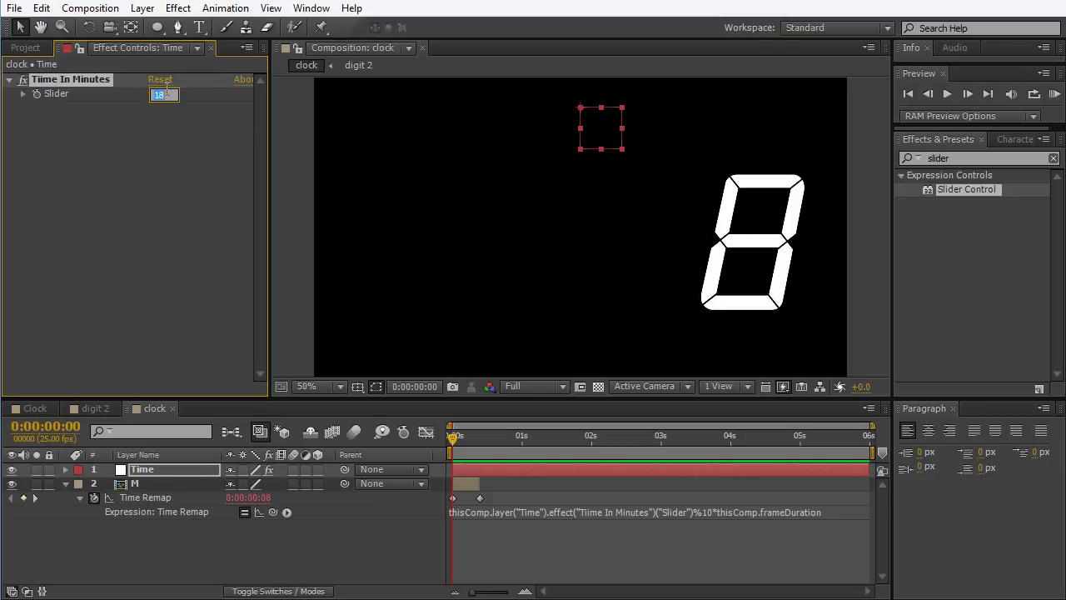
pyautogui.write('125')
pyautogui.press('Return')
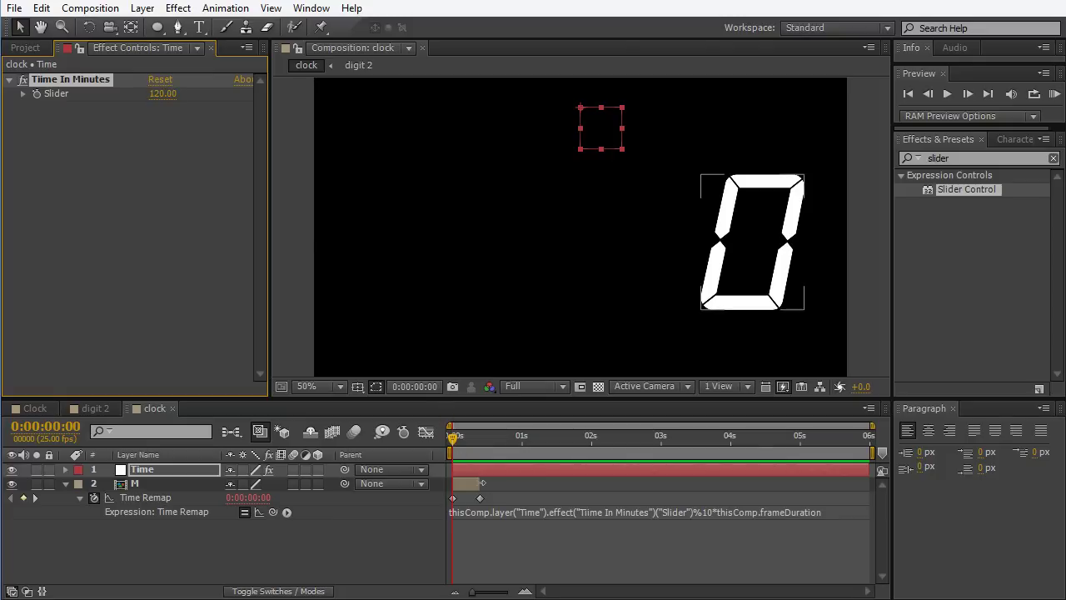
# Extend layer M's duration to the end of the composition and duplicate it as a layer named MM
pyautogui.moveTo(482, 483); pyautogui.dragTo(874, 484)
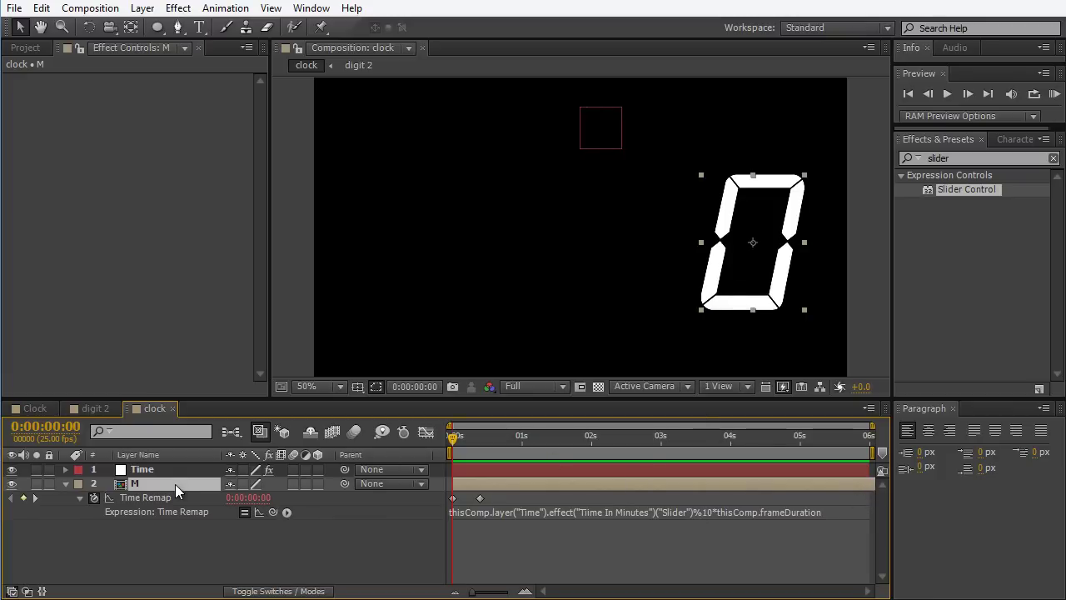
pyautogui.hotkey('ctrl', 'd')
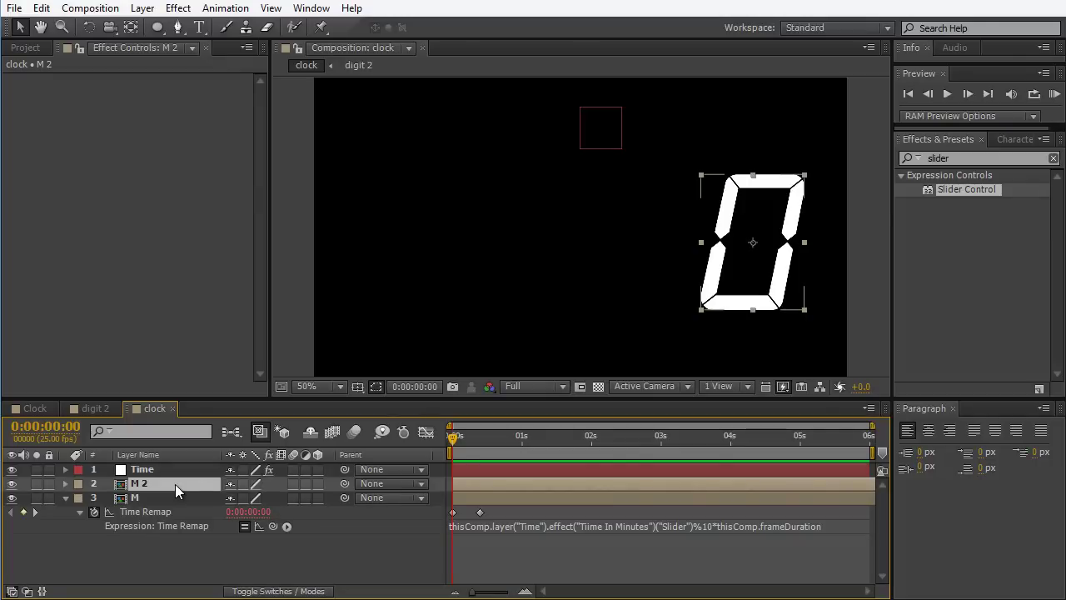
pyautogui.press('Return')
pyautogui.write('M')
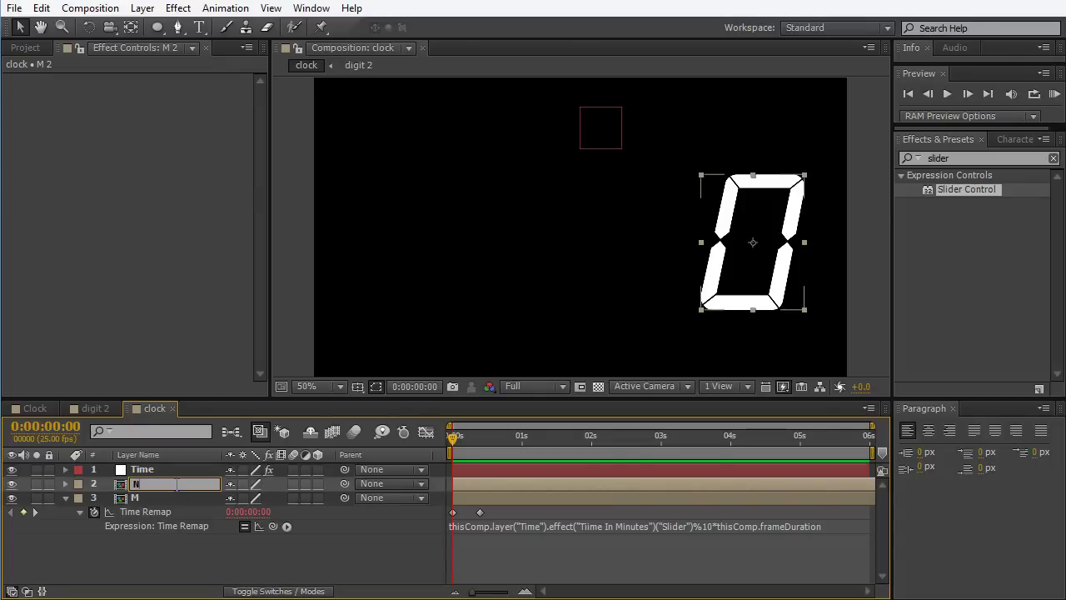
pyautogui.write('M')
pyautogui.press('Return')
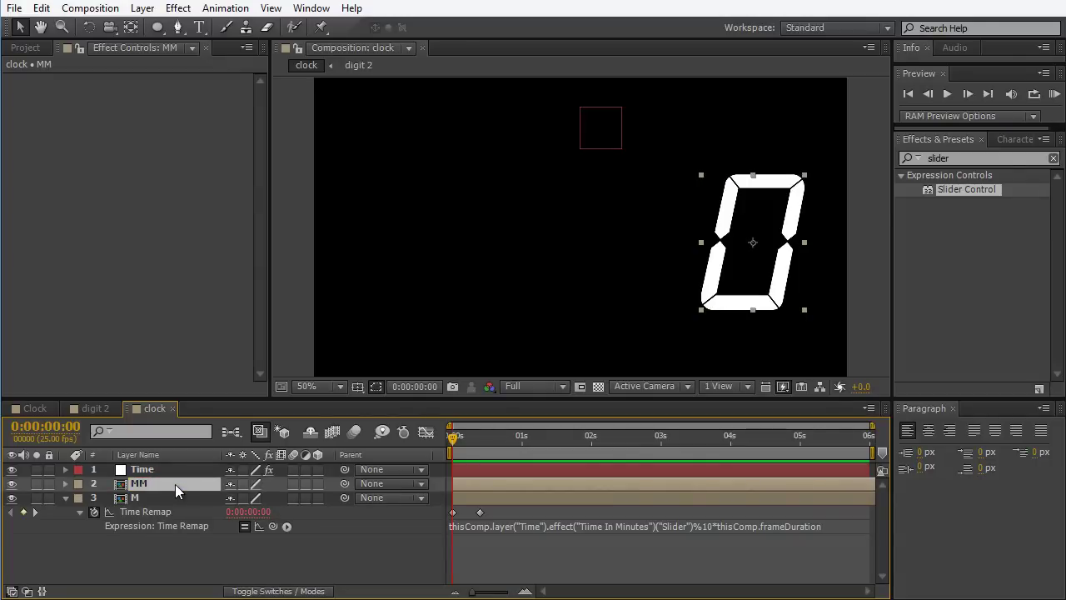
# Move the MM digit horizontally to sit directly left of the M digit and reveal its Time Remap expression
pyautogui.moveTo(746, 240); pyautogui.dragTo(659, 241)
pyautogui.hotkey('ctrl', 'v')
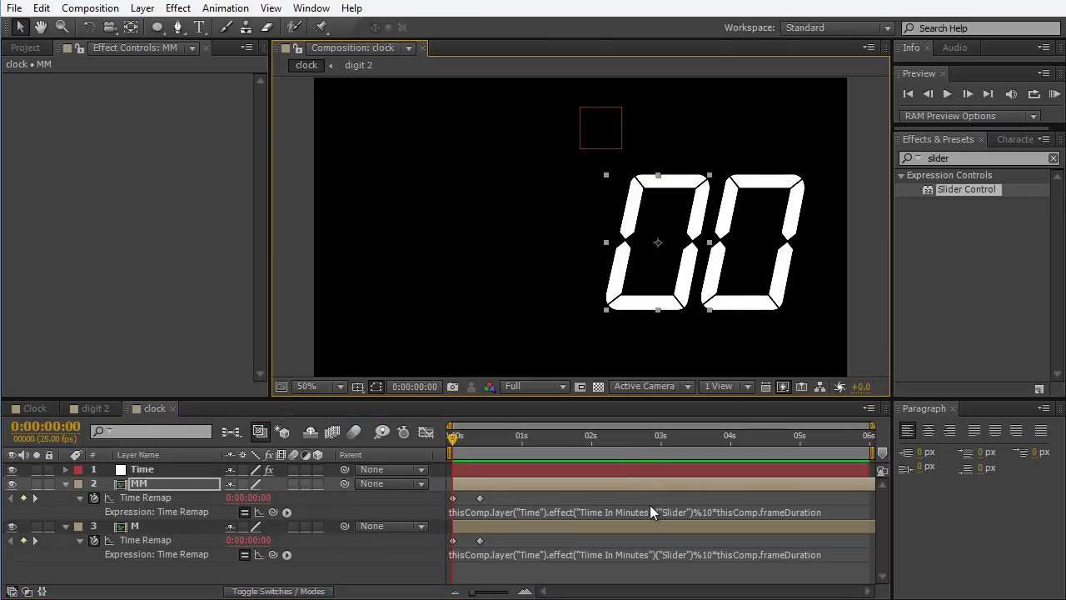
pyautogui.click(705, 512)
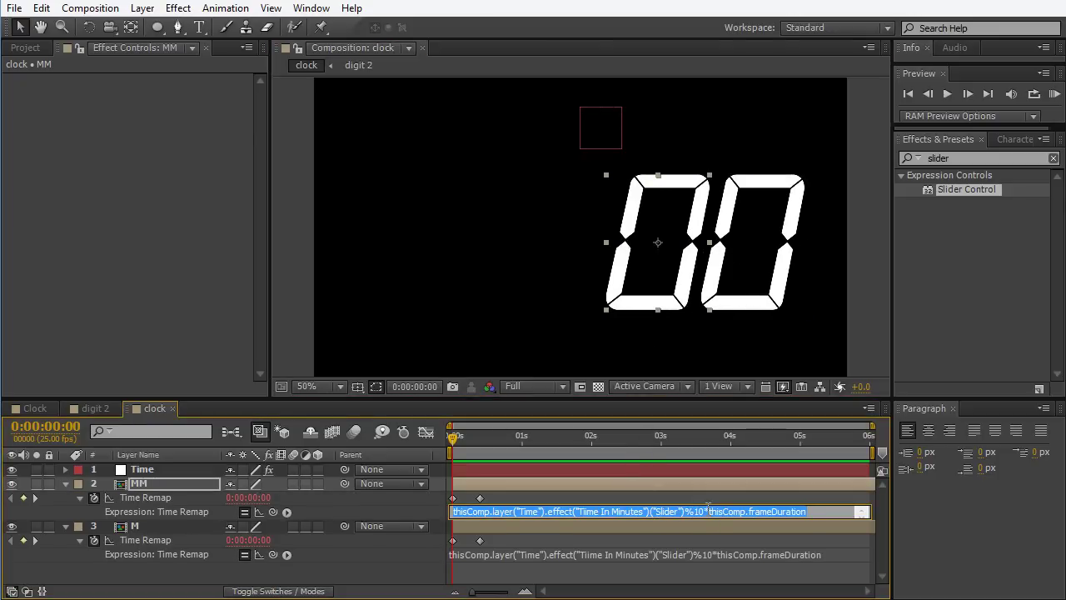
# Set the Time null's Tiime In Minutes slider to 18 to compare the two minute digits
pyautogui.click(175, 468)
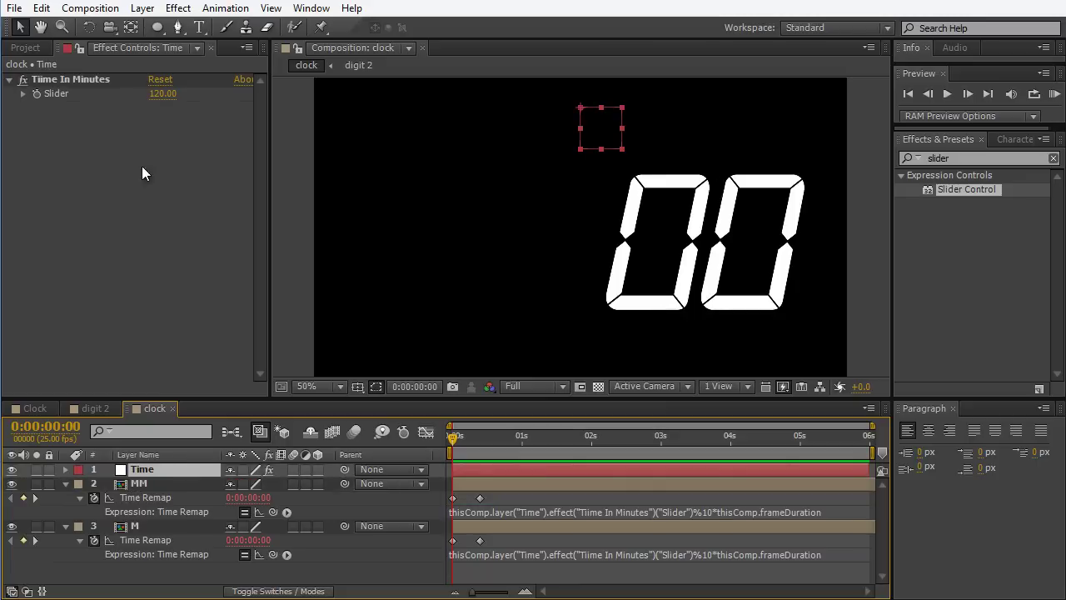
pyautogui.click(161, 94)
pyautogui.write('8')
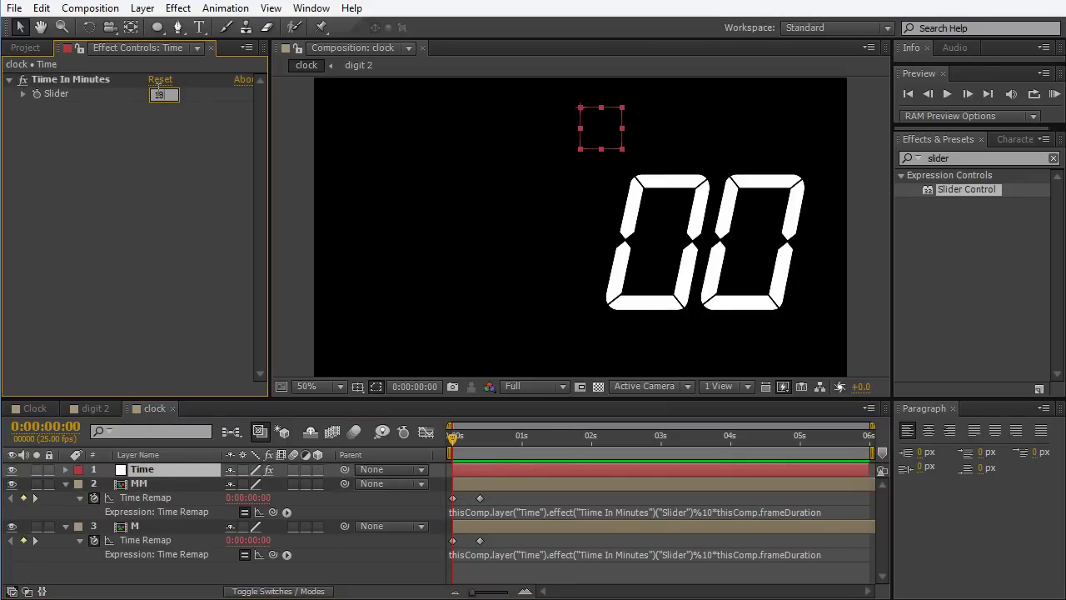
pyautogui.press('Return')
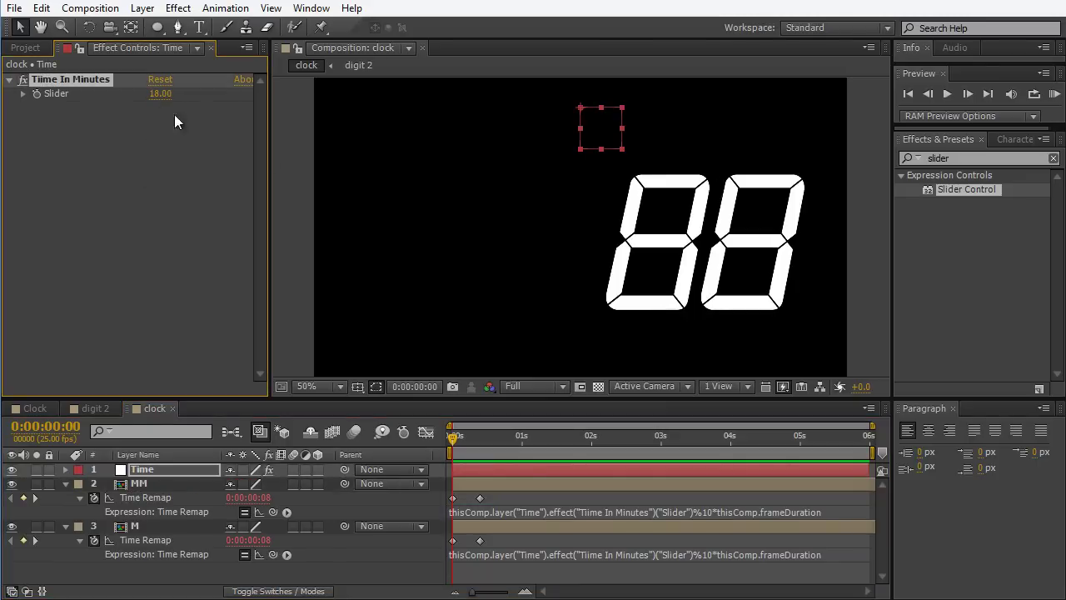
pyautogui.click(648, 235)
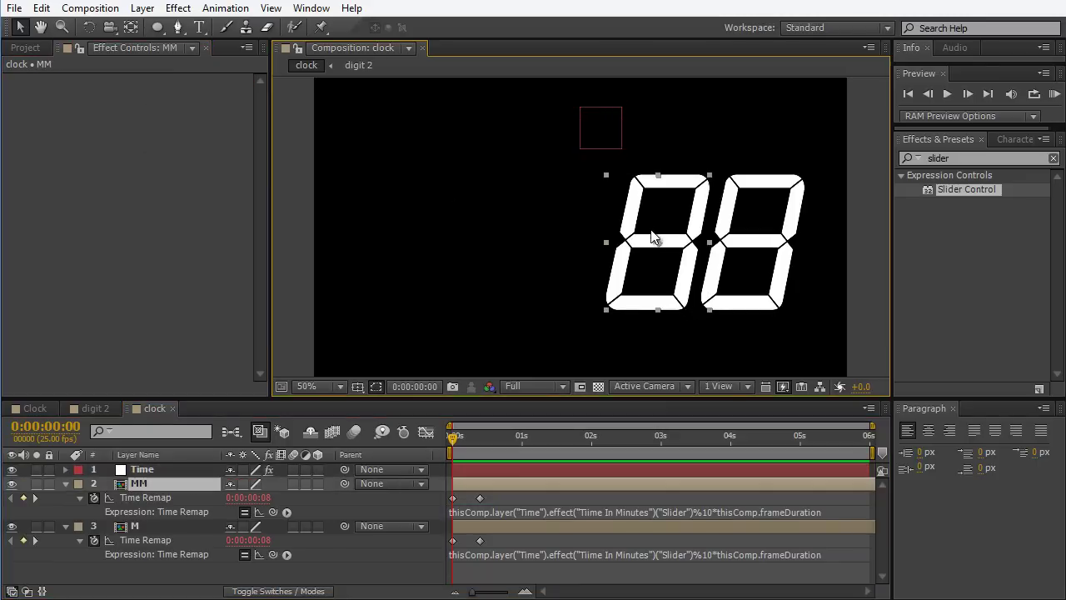
pyautogui.click(142, 469)
pyautogui.click(160, 94)
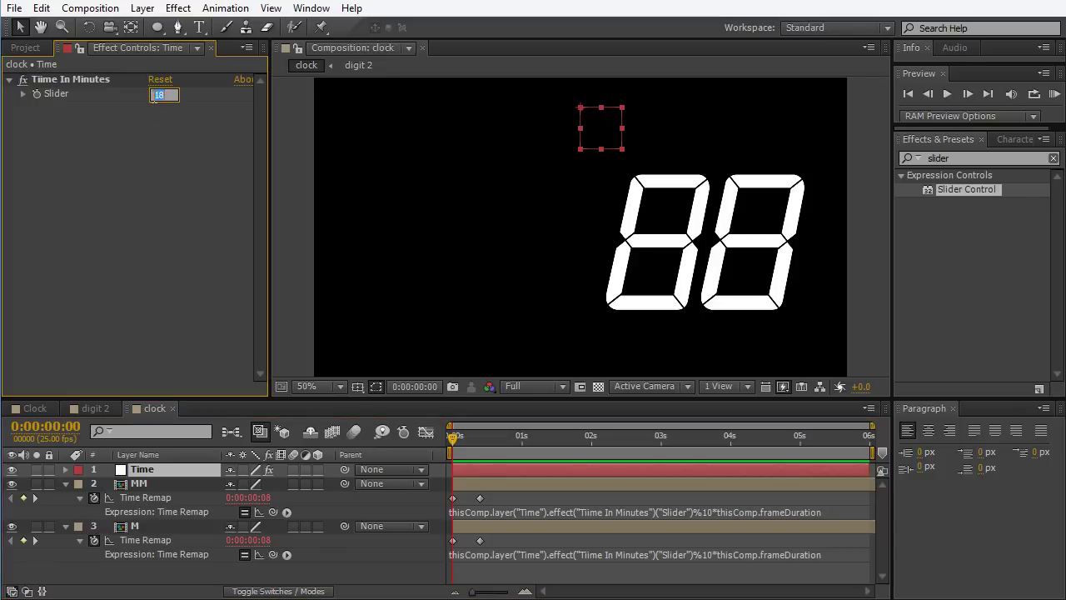
pyautogui.click(156, 97)
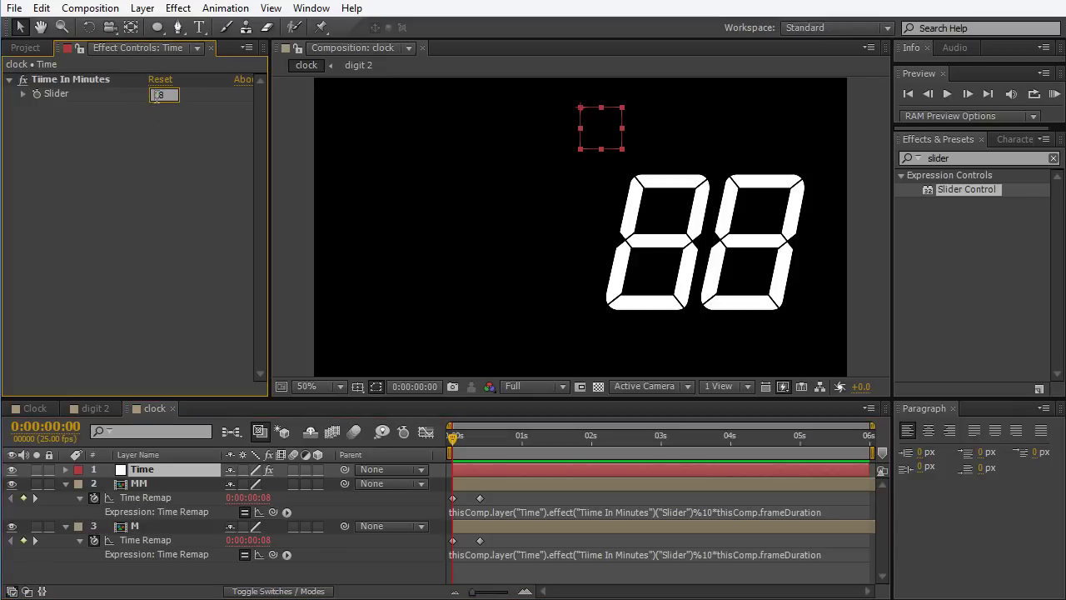
# Insert the division /10 directly after the slider reference in MM's Time Remap expression, before %10
pyautogui.click(692, 512)
pyautogui.click(684, 512)
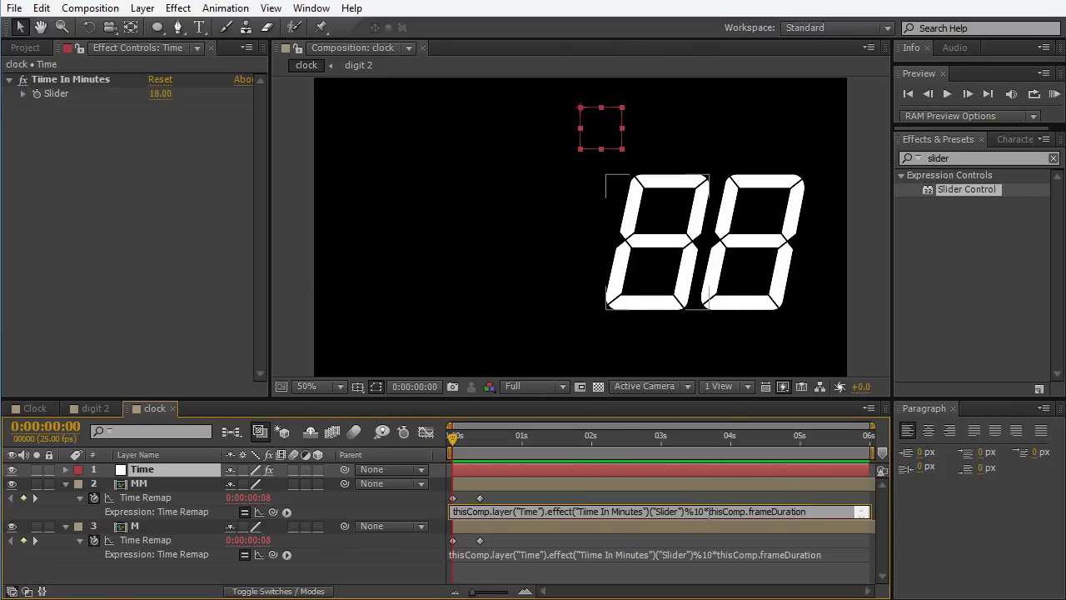
pyautogui.write('/10')
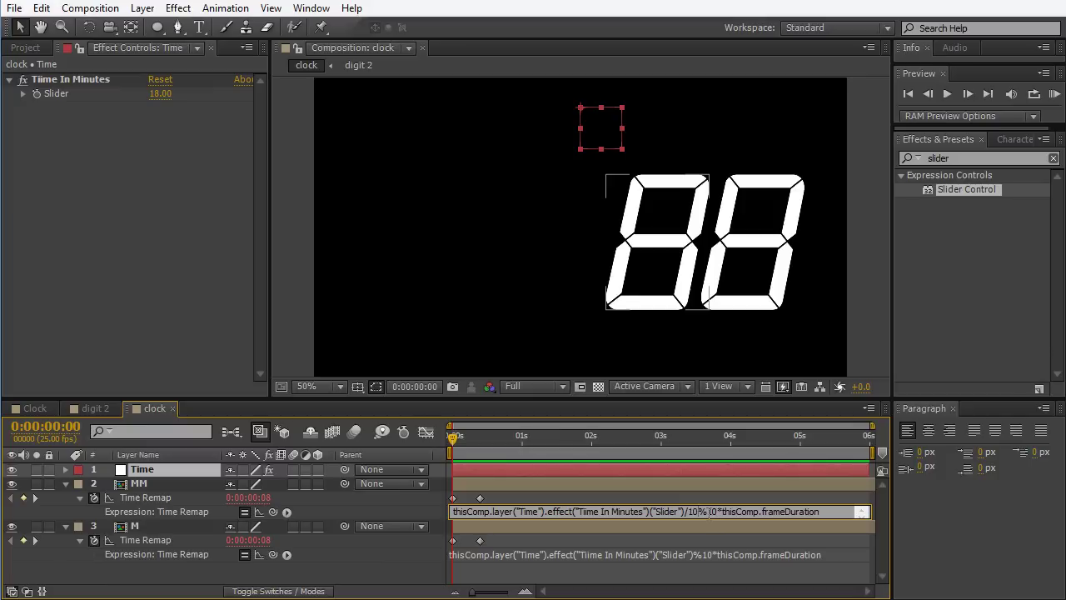
pyautogui.press('KP_Enter')
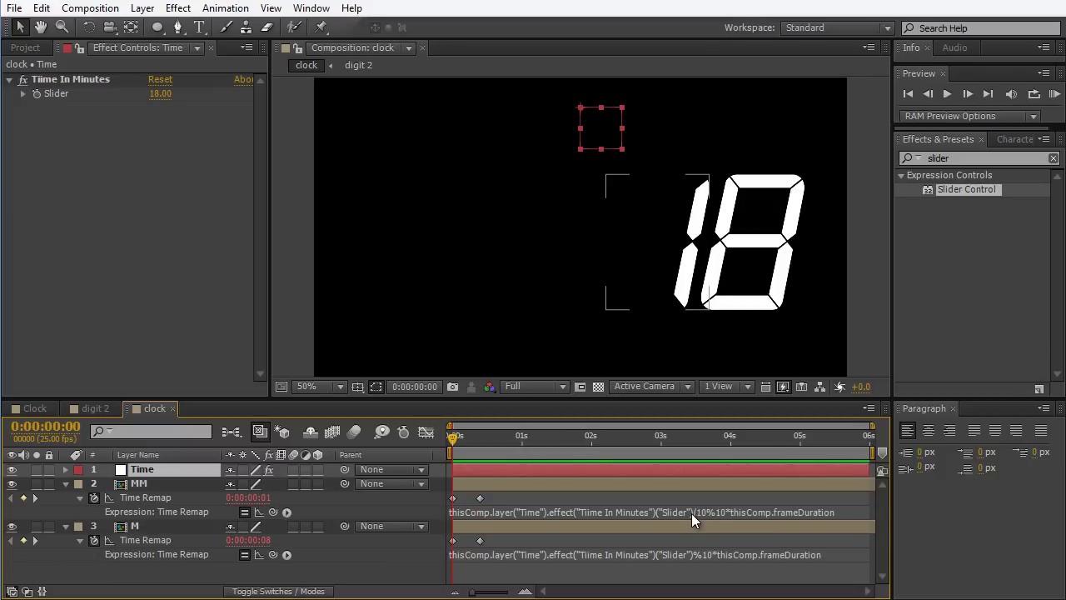
# Examine the slider reference, the frame duration, the modulo and the division in MM's Time Remap expression
pyautogui.click(691, 513)
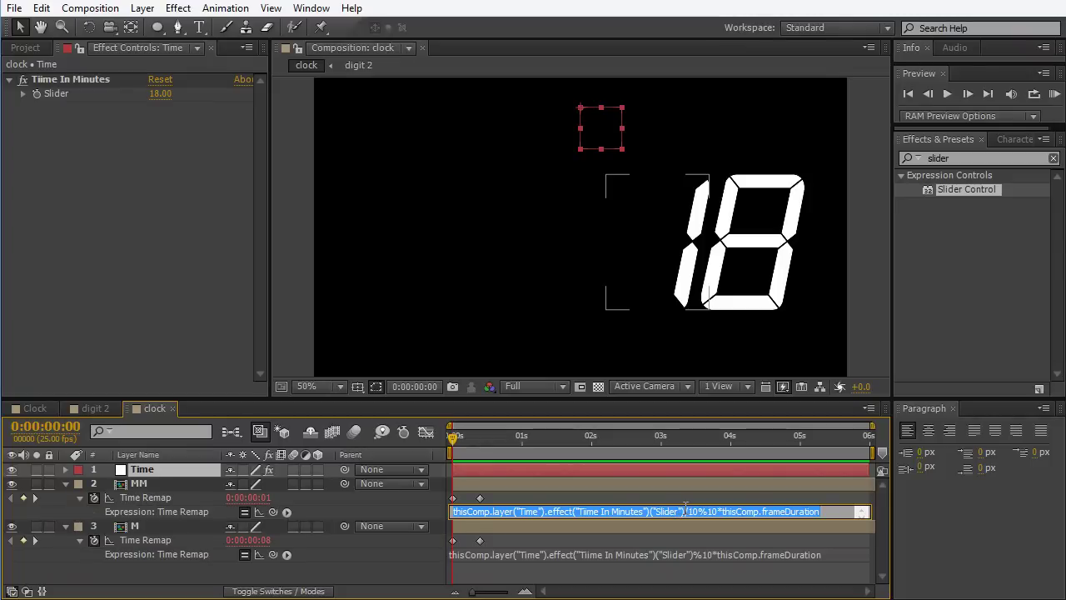
pyautogui.moveTo(683, 512); pyautogui.dragTo(452, 512)
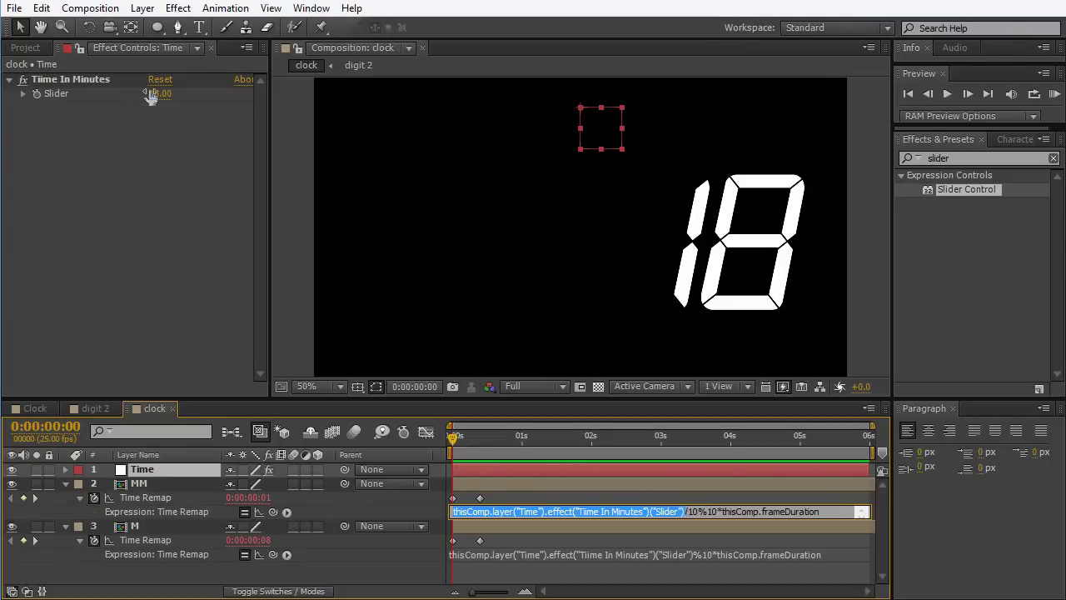
pyautogui.click(721, 510)
pyautogui.moveTo(722, 511); pyautogui.dragTo(859, 522)
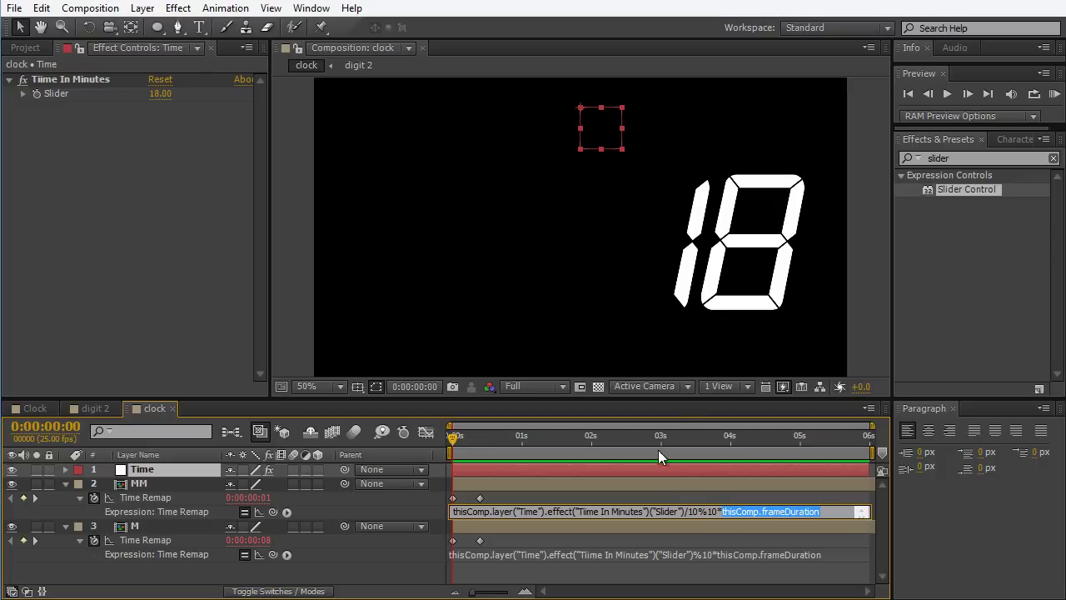
pyautogui.moveTo(705, 512); pyautogui.dragTo(721, 508)
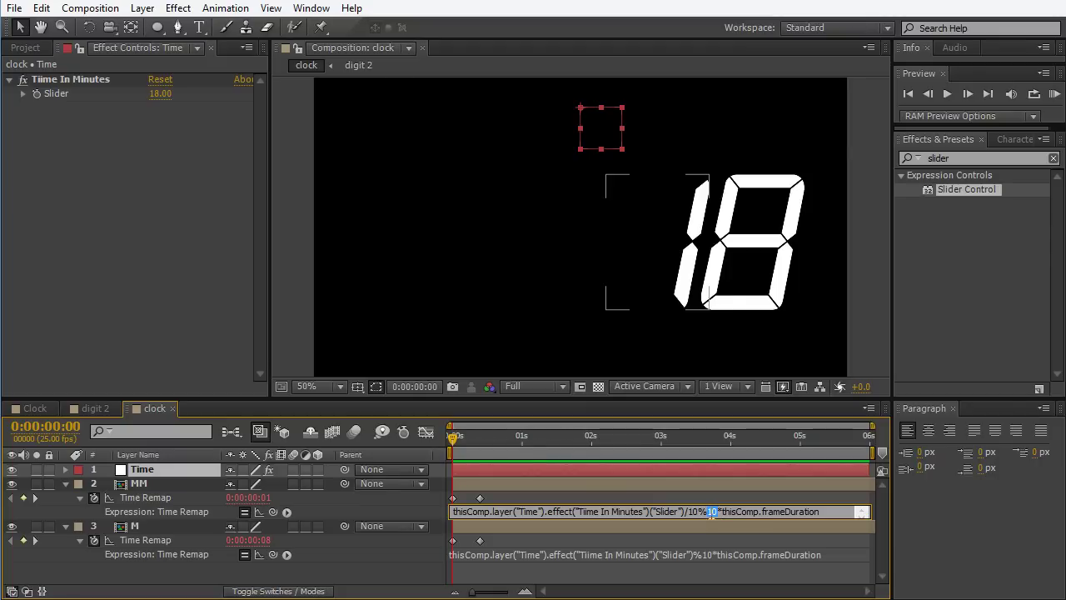
pyautogui.moveTo(685, 511); pyautogui.dragTo(698, 511)
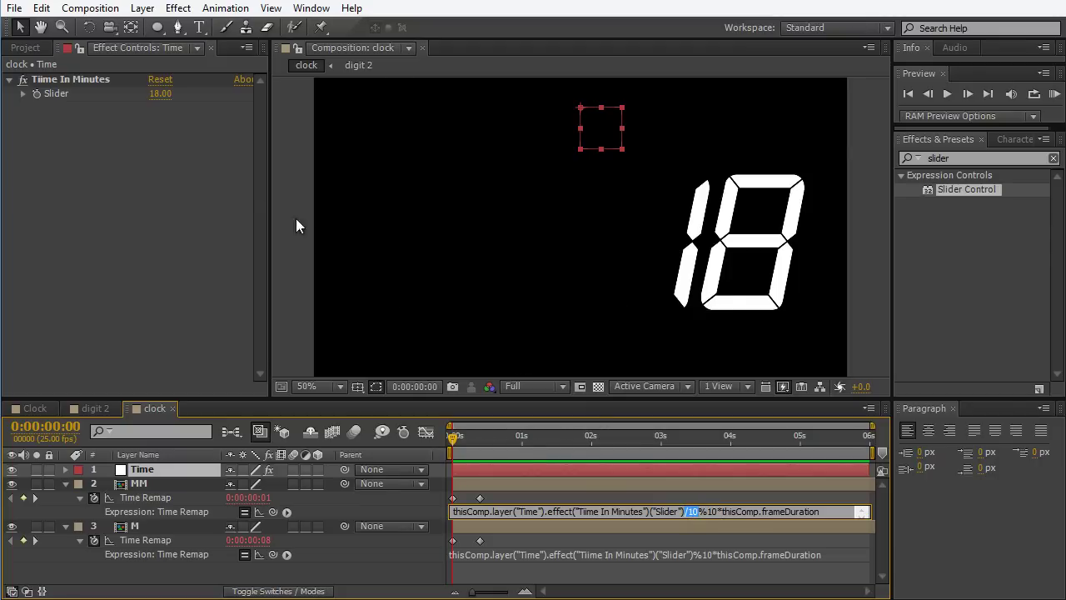
# Test both minute digits by setting the Tiime In Minutes slider to 48, 84 and 58 in turn
pyautogui.click(160, 93)
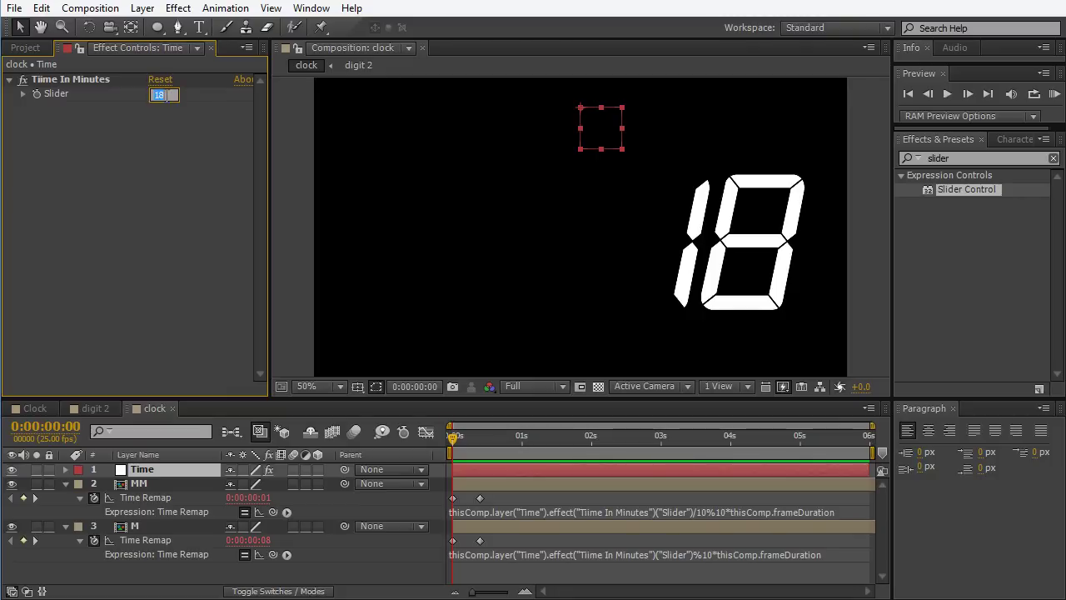
pyautogui.write('48')
pyautogui.press('Return')
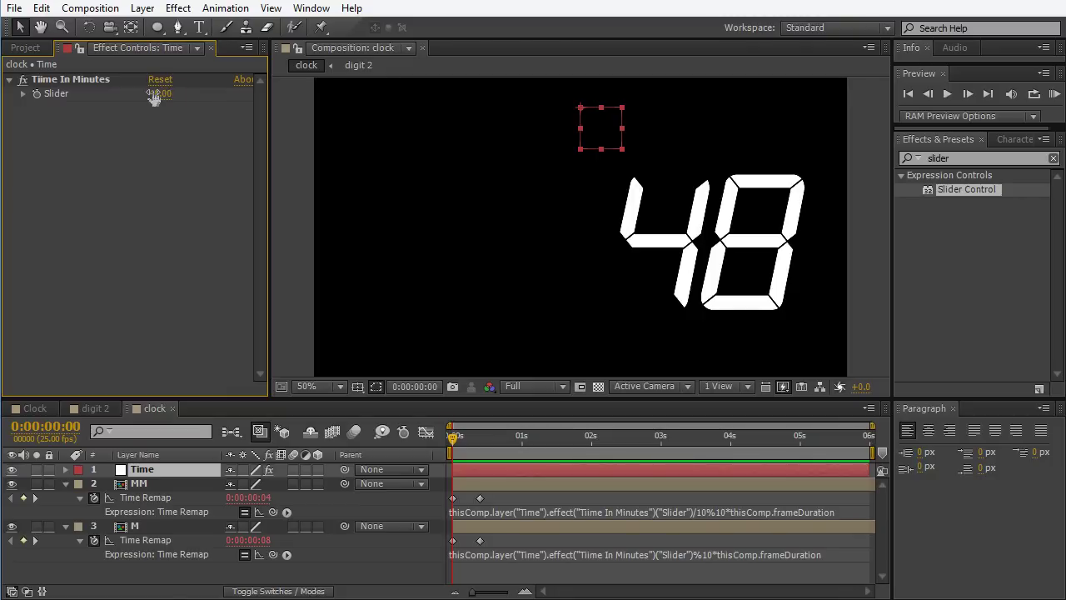
pyautogui.moveTo(159, 94); pyautogui.dragTo(190, 95)
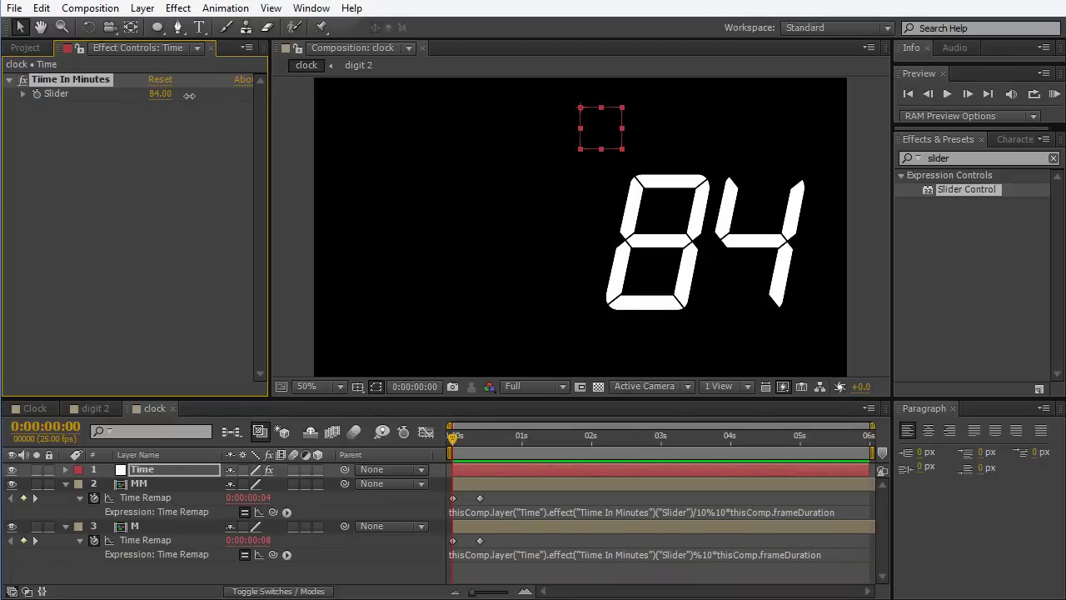
pyautogui.moveTo(190, 96); pyautogui.dragTo(169, 97)
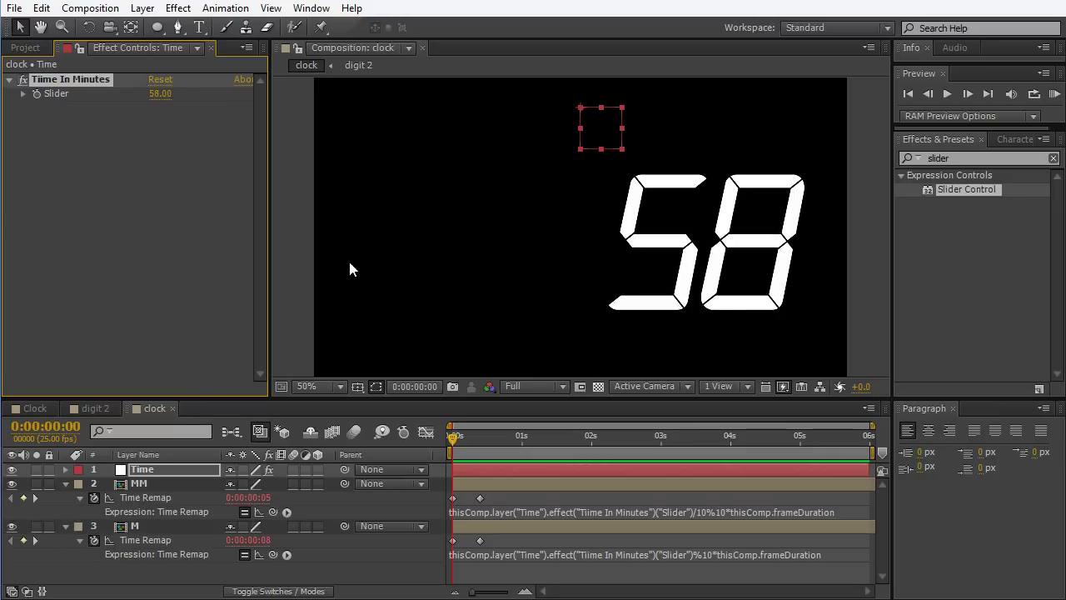
# Change the modulo in MM's Time Remap expression to %6, keeping the /10 division before it
pyautogui.click(676, 309)
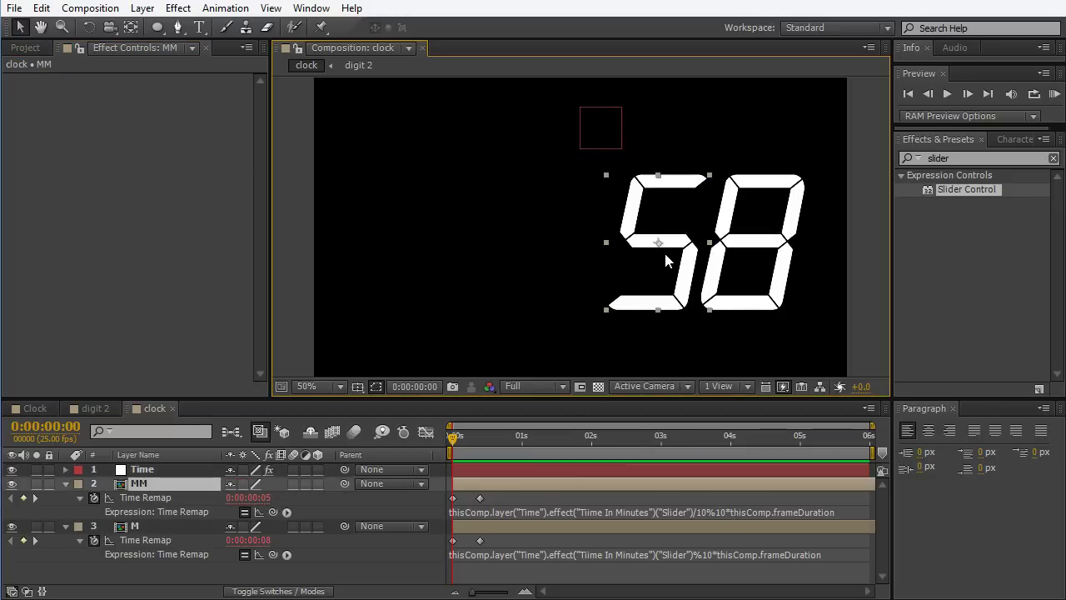
pyautogui.click(715, 514)
pyautogui.click(710, 511)
pyautogui.moveTo(707, 511); pyautogui.dragTo(718, 513)
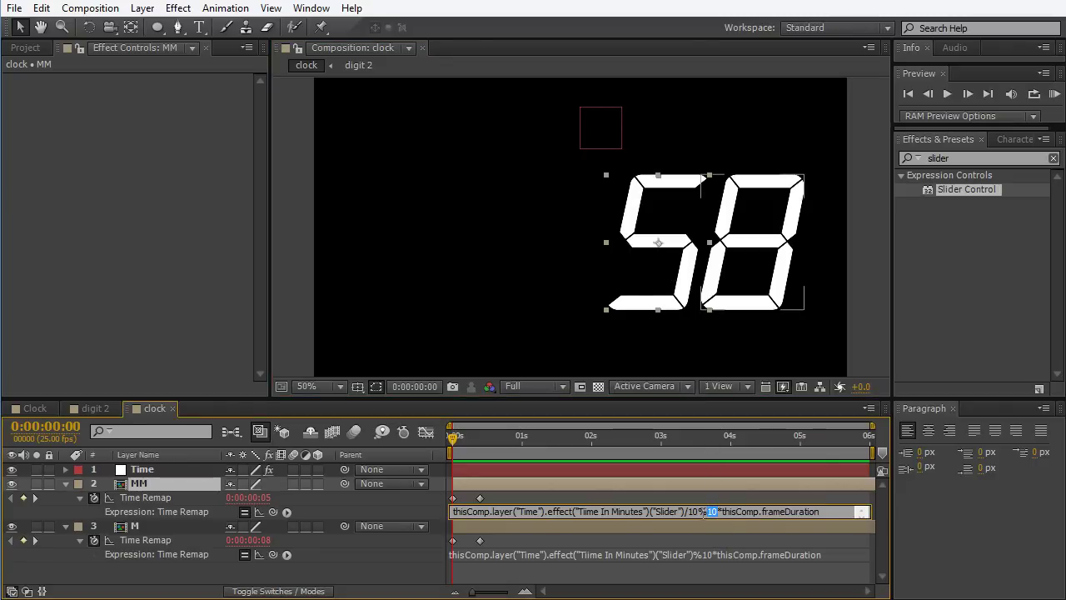
pyautogui.write('6')
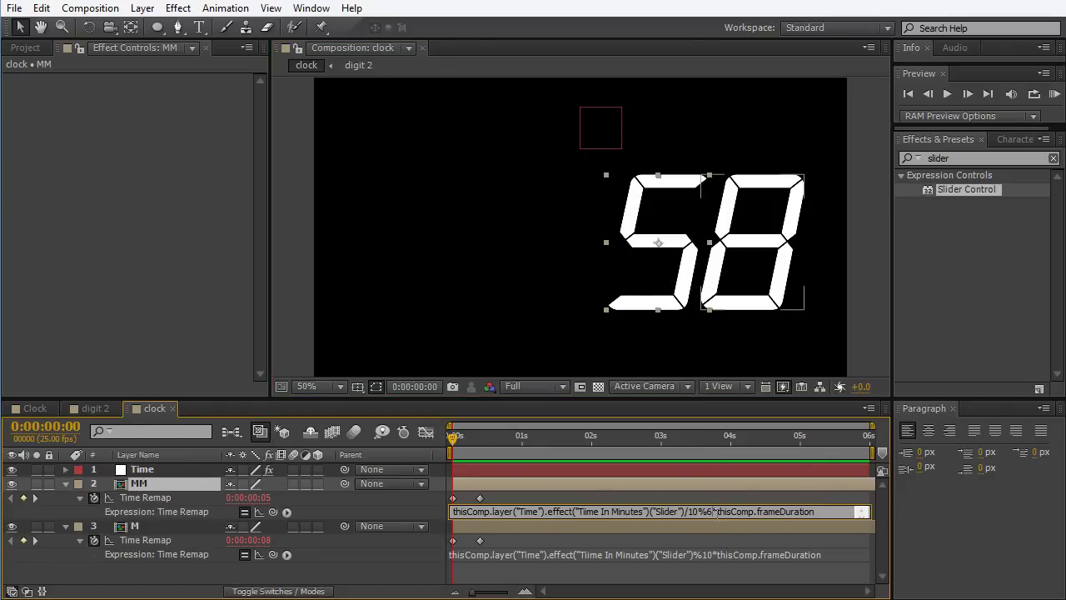
pyautogui.press('KP_Enter')
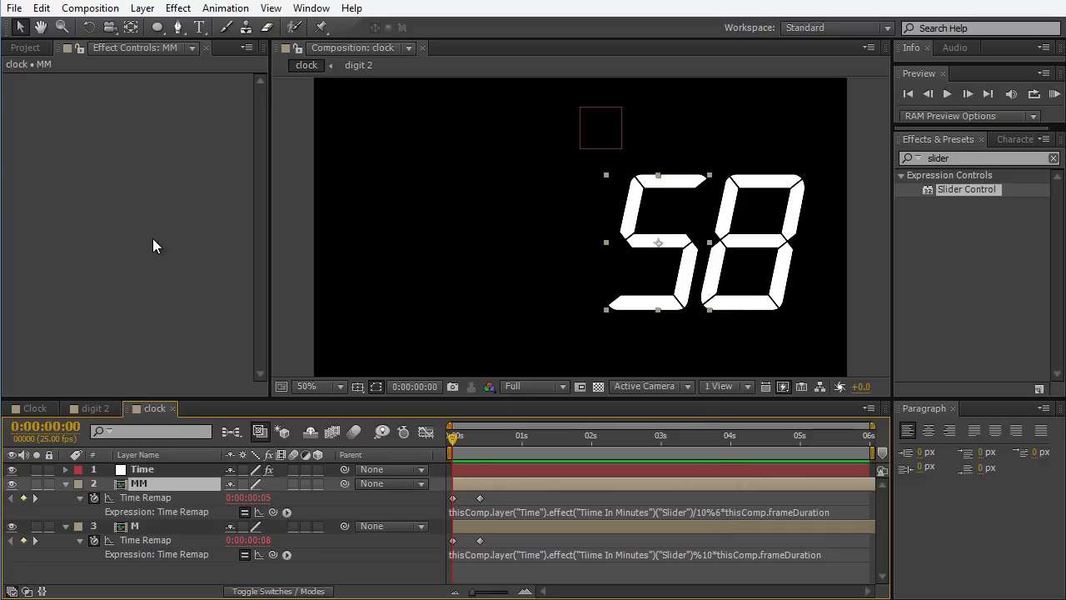
# Test the tens-of-minutes rollover by scrubbing the Tiime In Minutes slider to 74 and to 101
pyautogui.click(167, 469)
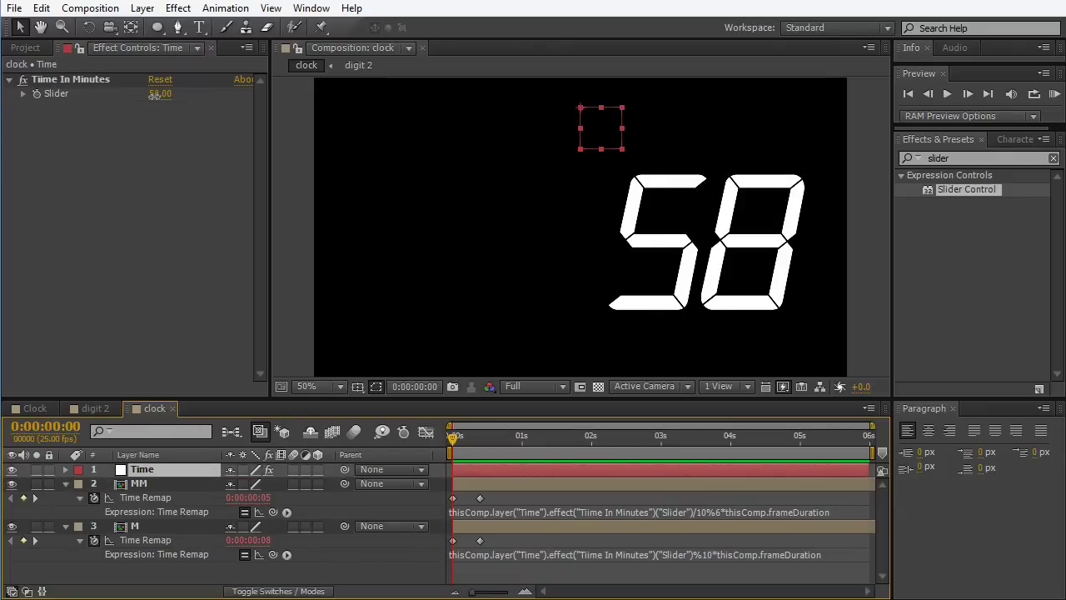
pyautogui.moveTo(154, 94); pyautogui.dragTo(174, 135)
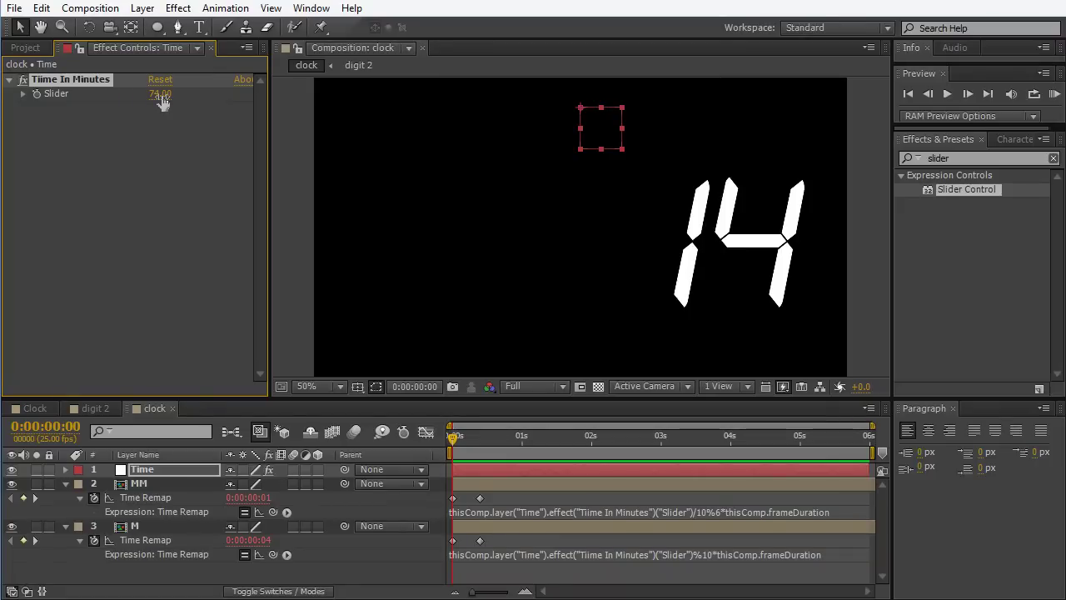
pyautogui.moveTo(161, 100); pyautogui.dragTo(185, 94)
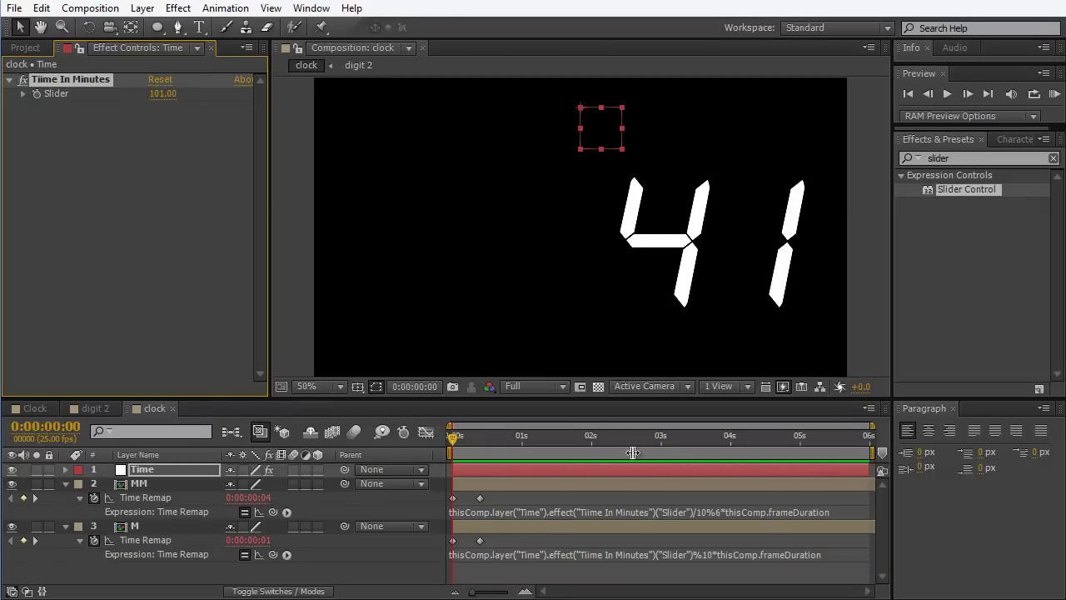
# Add a white 1280 × 720 px solid named Dots to the clock composition
pyautogui.click(142, 9)
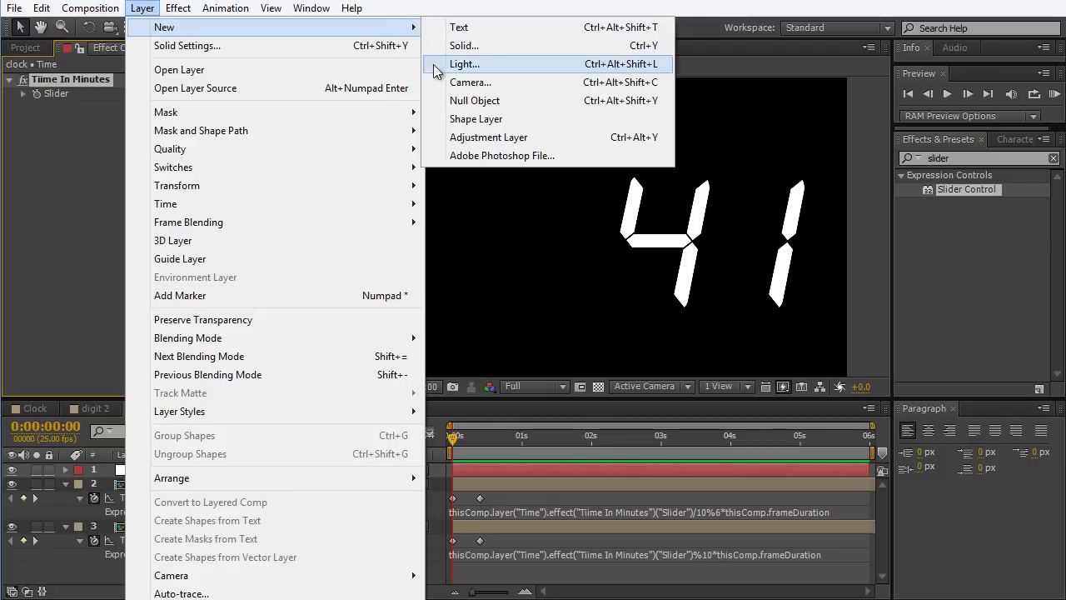
pyautogui.click(496, 48)
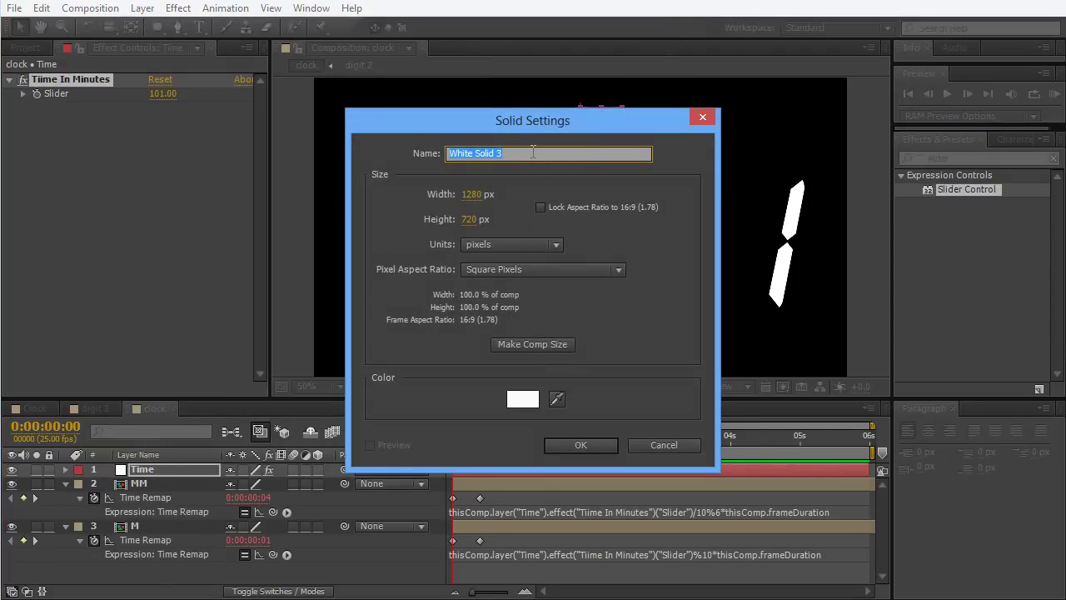
pyautogui.write('Dits')
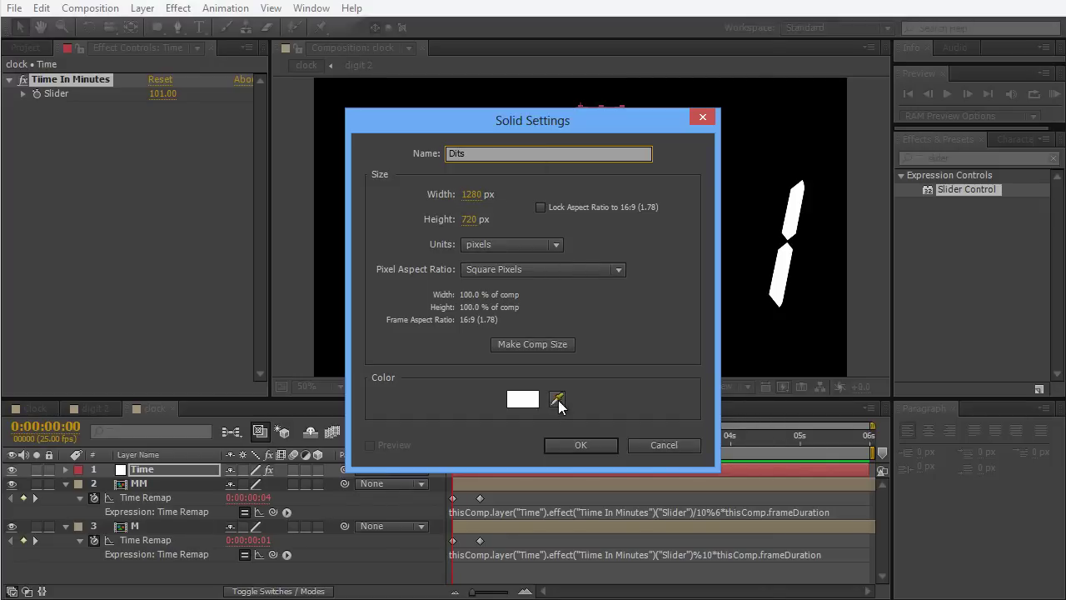
pyautogui.moveTo(464, 153); pyautogui.dragTo(456, 153)
pyautogui.write('ots')
pyautogui.click(567, 442)
# Mask the Dots solid into a small circle beside the tens-of-minutes digit, and place a duplicate of the mask below it, offset slightly left
pyautogui.click(157, 27)
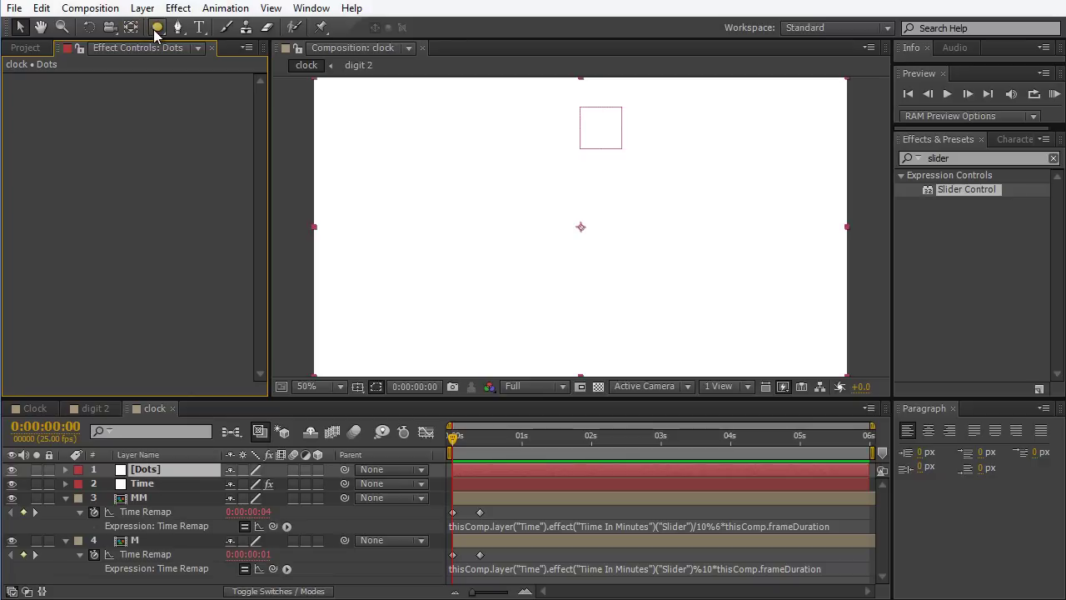
pyautogui.moveTo(544, 178); pyautogui.dragTo(606, 221)
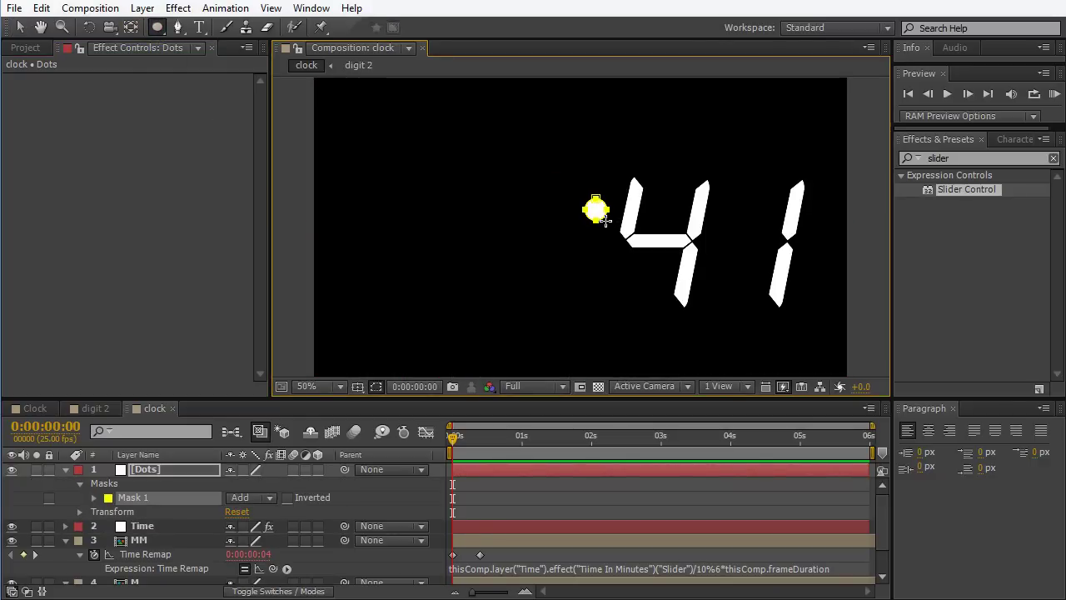
pyautogui.hotkey('ctrl', 'd')
pyautogui.press('v')
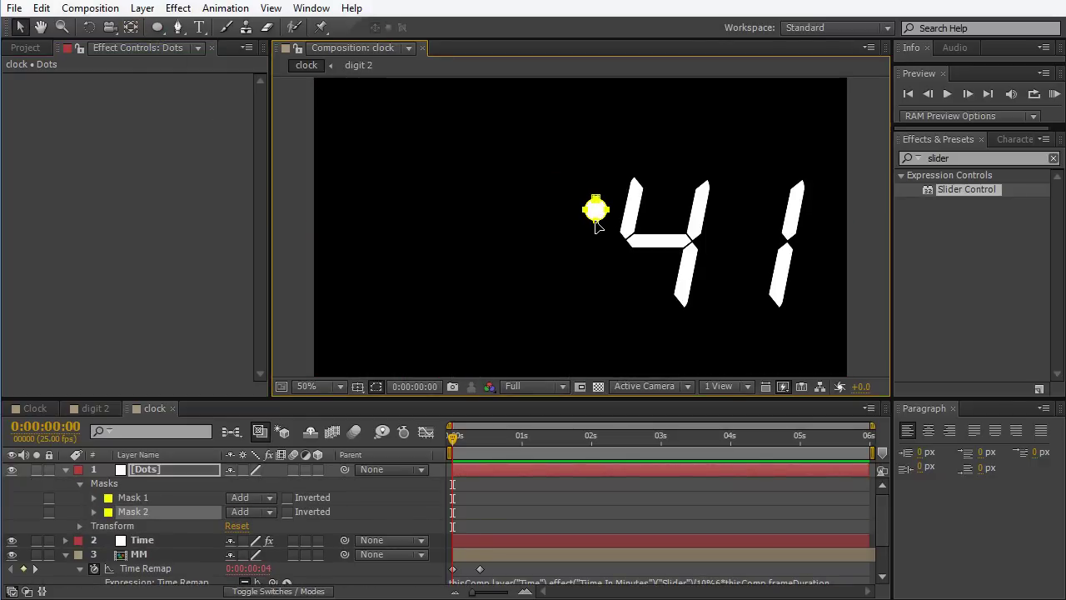
pyautogui.moveTo(599, 225); pyautogui.dragTo(588, 292)
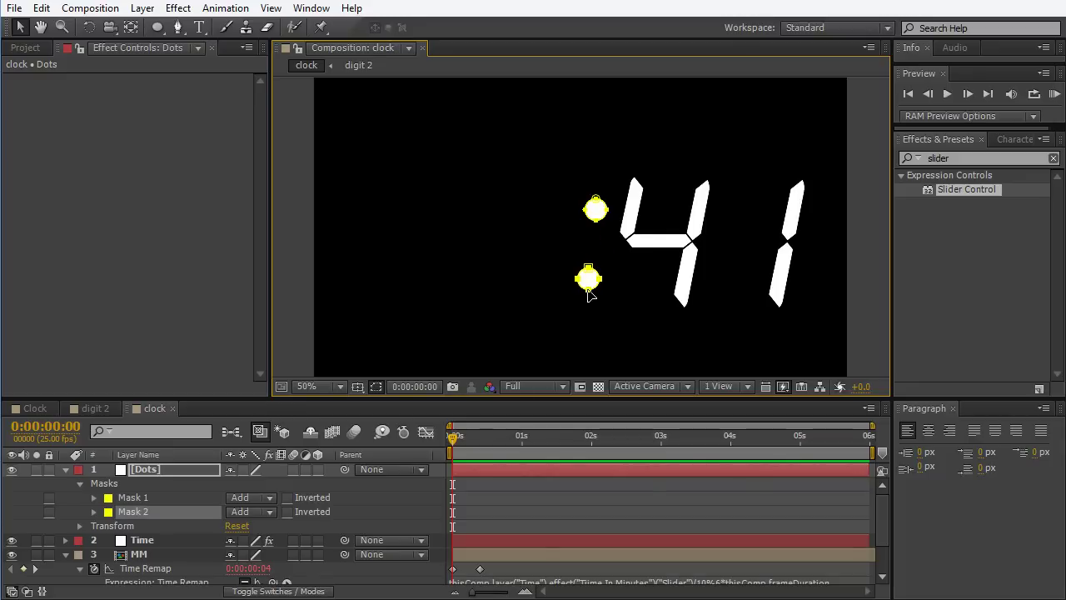
# Set the Mask Expansion of both Dots masks to -4 pixels and nudge the layer slightly right, closer to the minute digits
pyautogui.keyDown('shift'); pyautogui.click(198, 499); pyautogui.keyUp('shift')
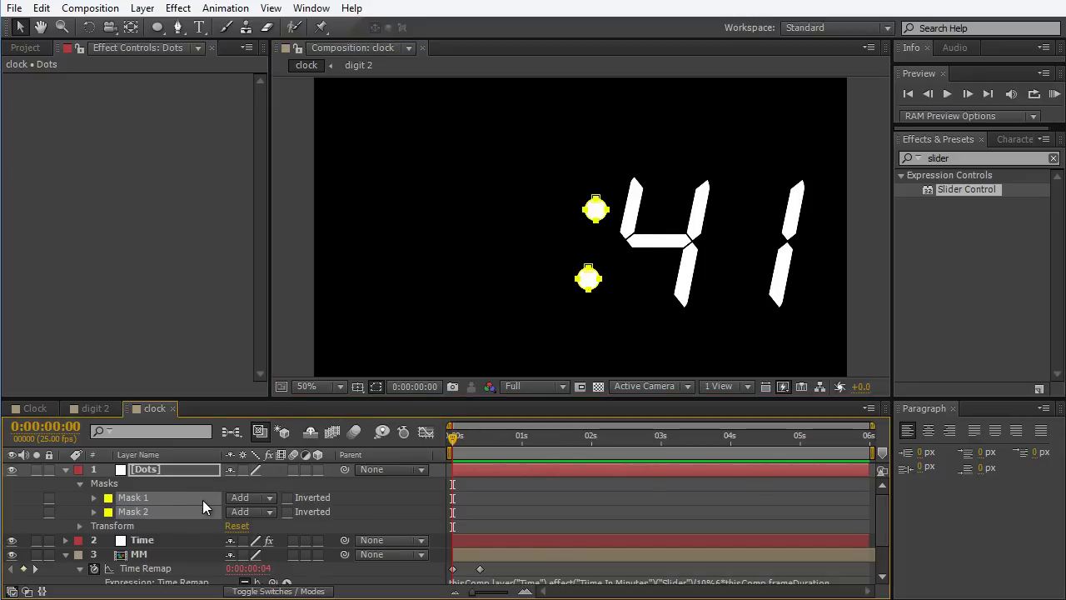
pyautogui.hotkey('ctrl', '`')
pyautogui.press('m')
pyautogui.press('m')
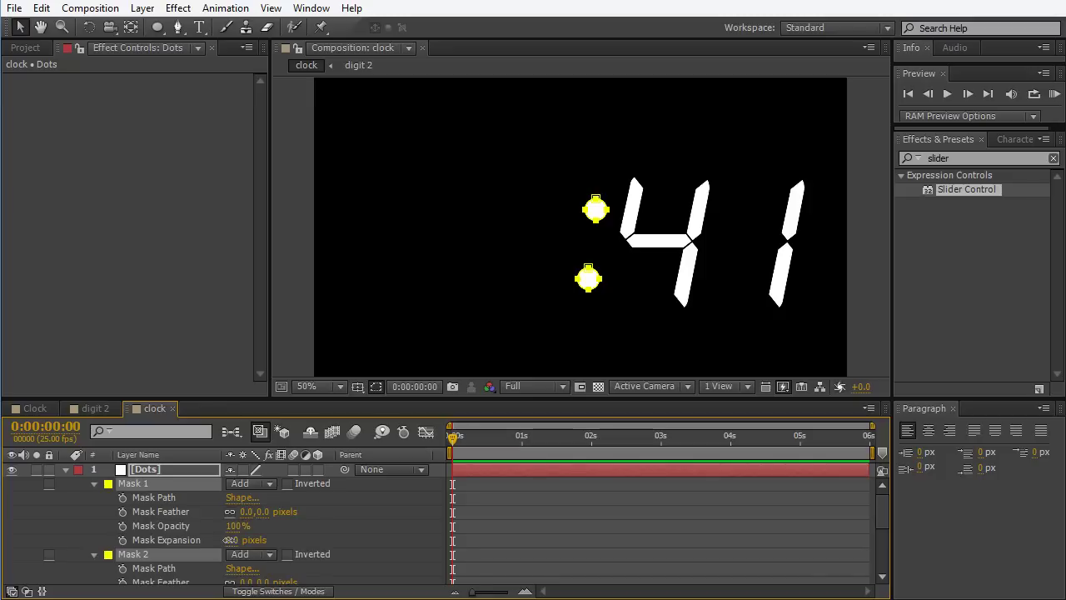
pyautogui.moveTo(228, 540); pyautogui.dragTo(205, 540)
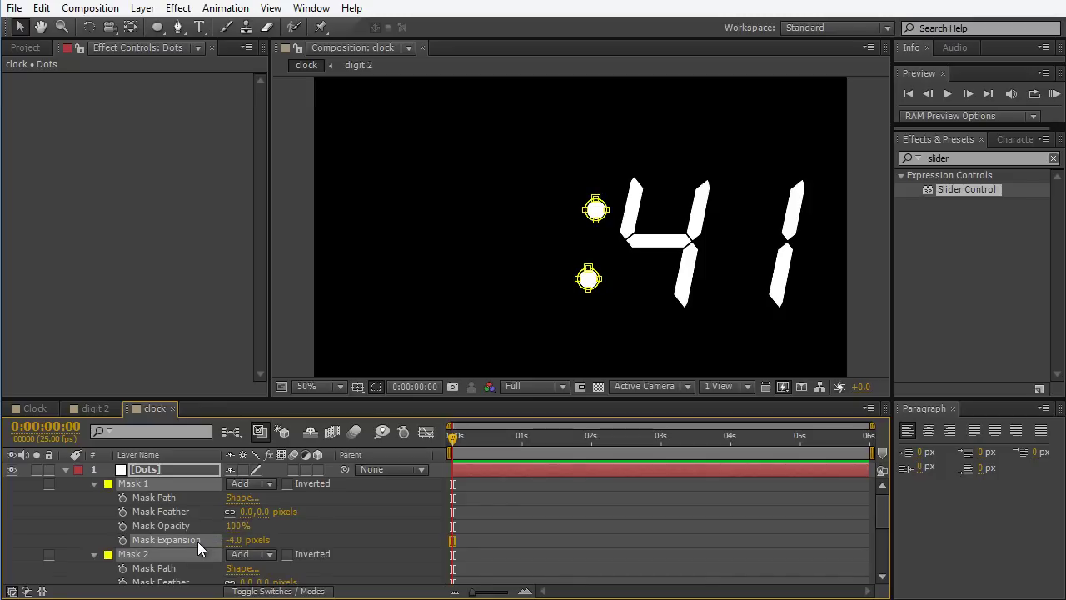
pyautogui.click(383, 510)
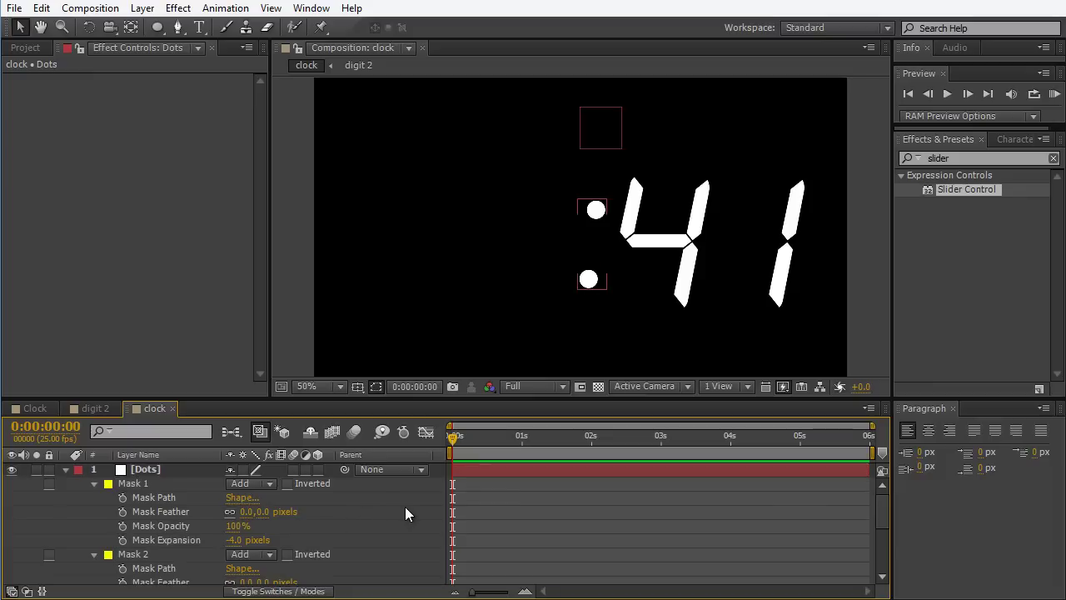
pyautogui.doubleClick(596, 206)
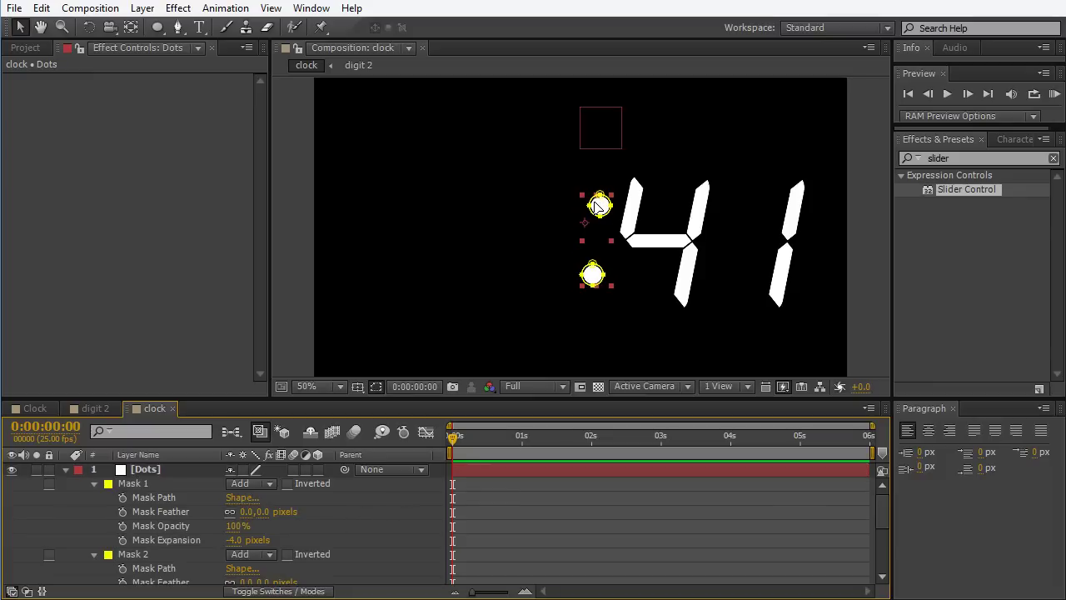
pyautogui.moveTo(596, 206); pyautogui.dragTo(598, 210)
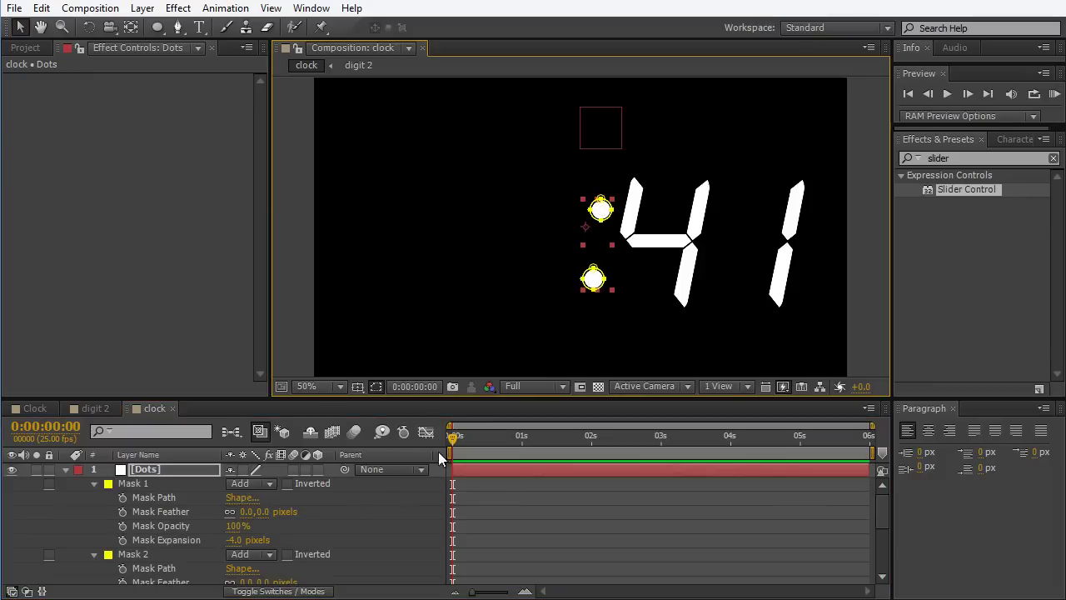
# Collapse the properties of all layers and move the Dots layer below the Time layer
pyautogui.click(166, 470)
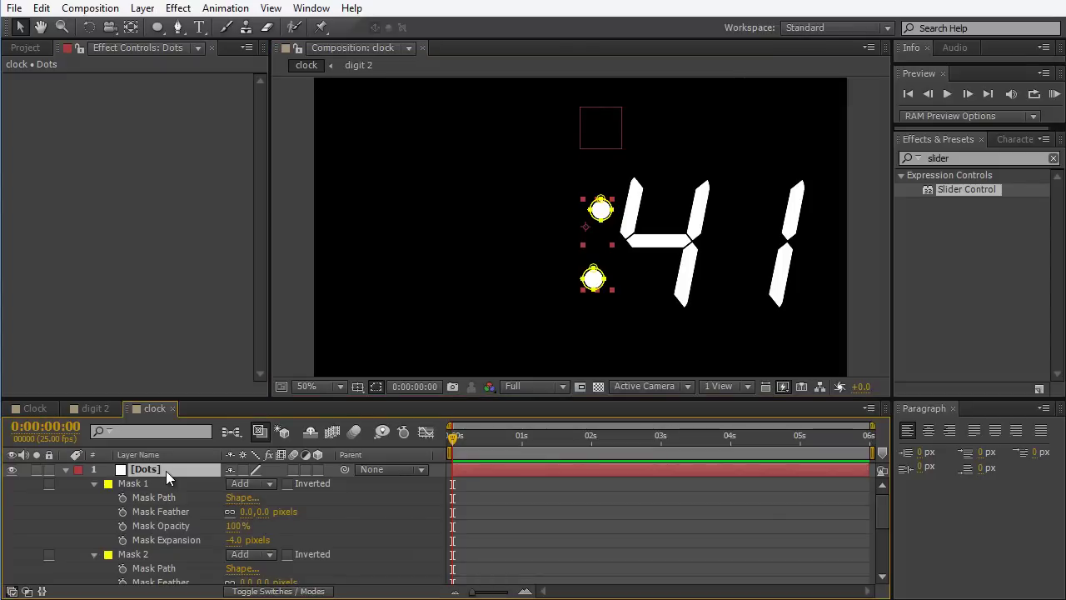
pyautogui.hotkey('ctrl', 'a')
pyautogui.press('u')
pyautogui.click(159, 532)
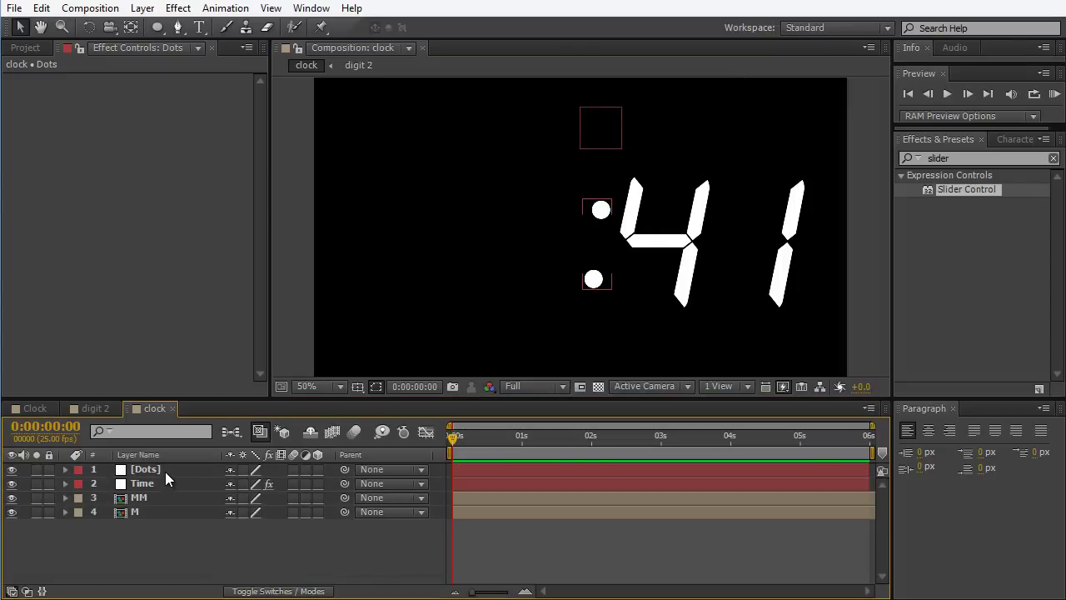
pyautogui.click(165, 473)
pyautogui.click(165, 483)
pyautogui.hotkey('ctrl', ']')
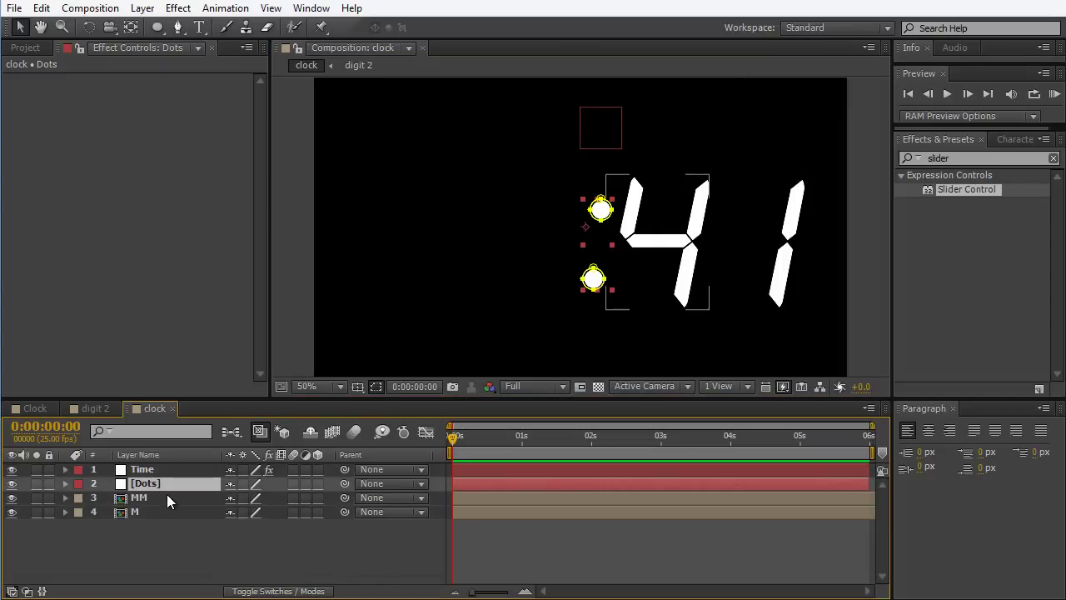
# Duplicate the MM layer as H, stacked above Dots, and place the new digit to the left of the colon
pyautogui.click(167, 494)
pyautogui.click(146, 499)
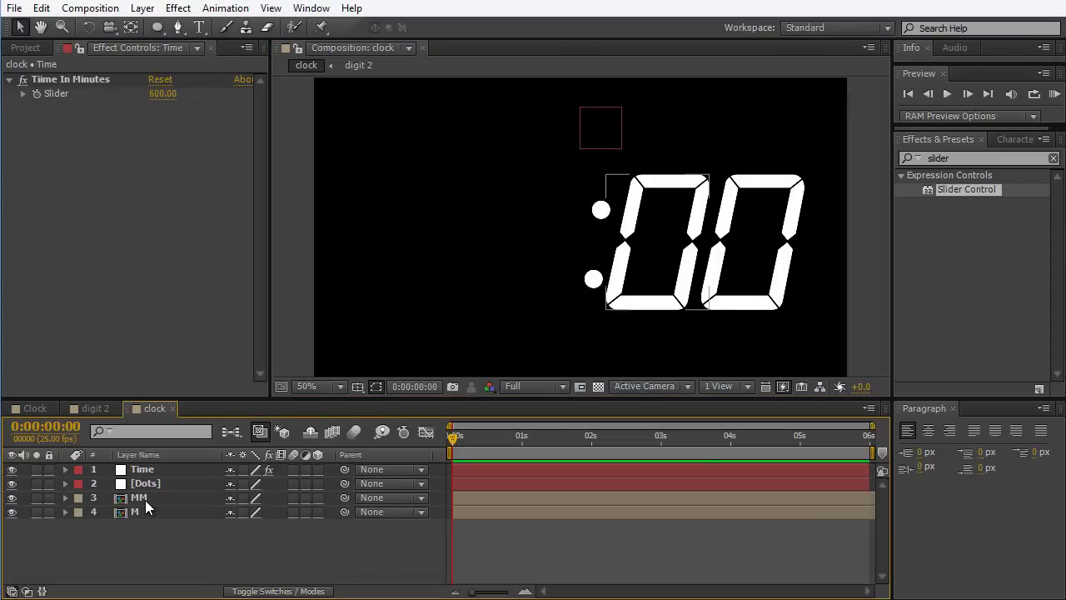
pyautogui.click(145, 500)
pyautogui.hotkey('ctrl', 'd')
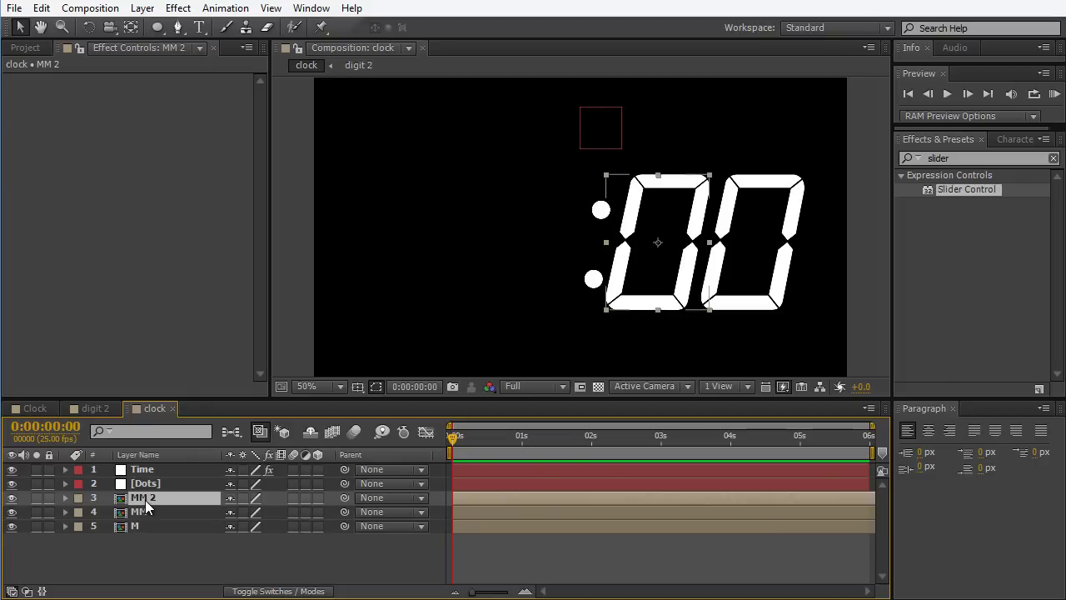
pyautogui.moveTo(146, 504); pyautogui.dragTo(151, 488)
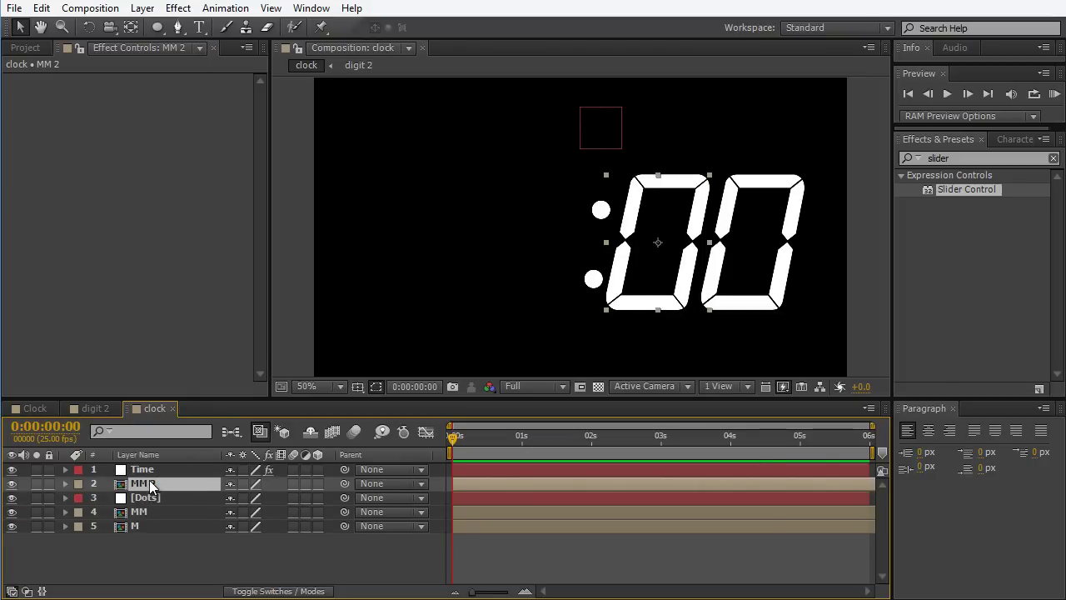
pyautogui.write('H')
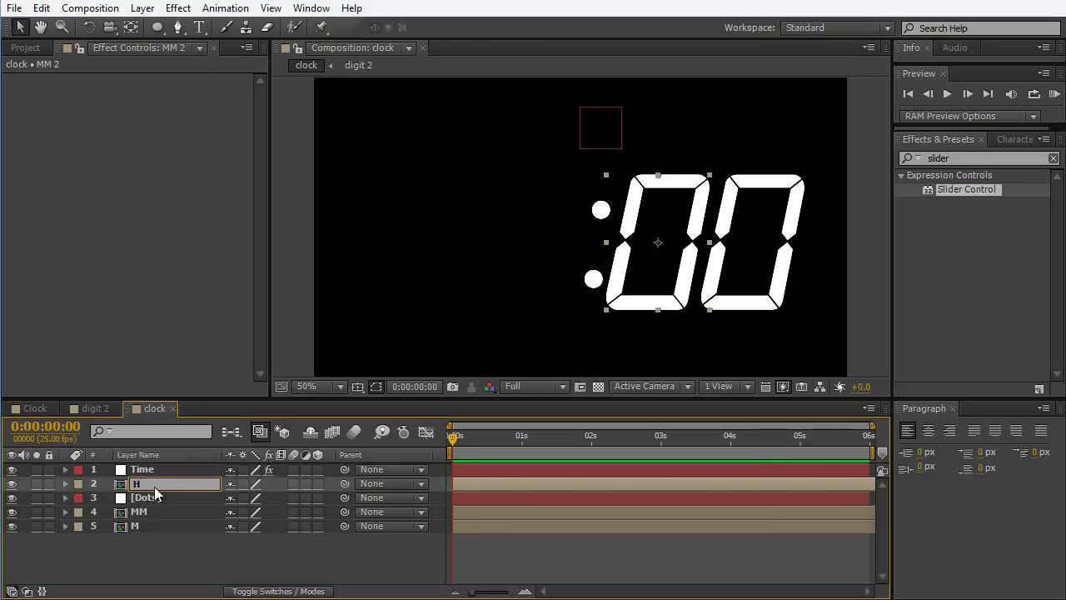
pyautogui.press('Return')
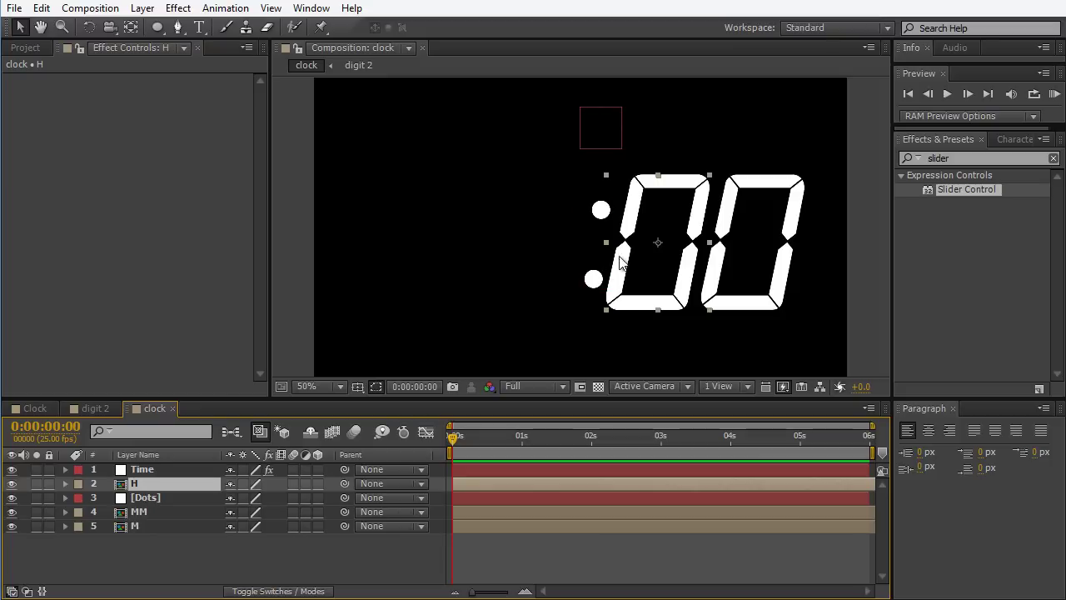
pyautogui.moveTo(625, 260); pyautogui.dragTo(504, 260)
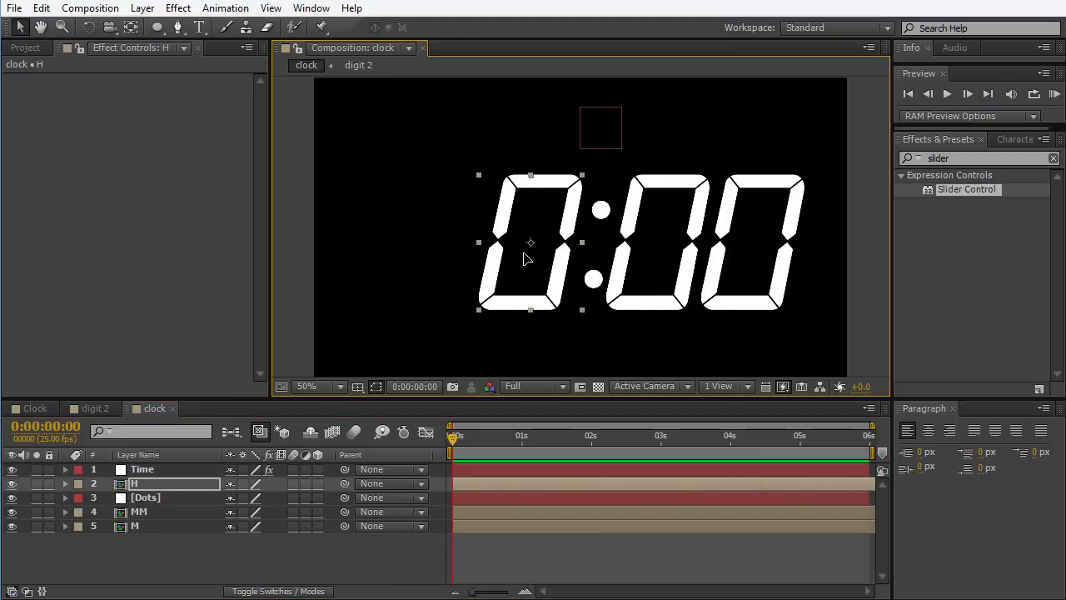
# Set the Tiime In Minutes slider on the Time layer to 60
pyautogui.click(179, 469)
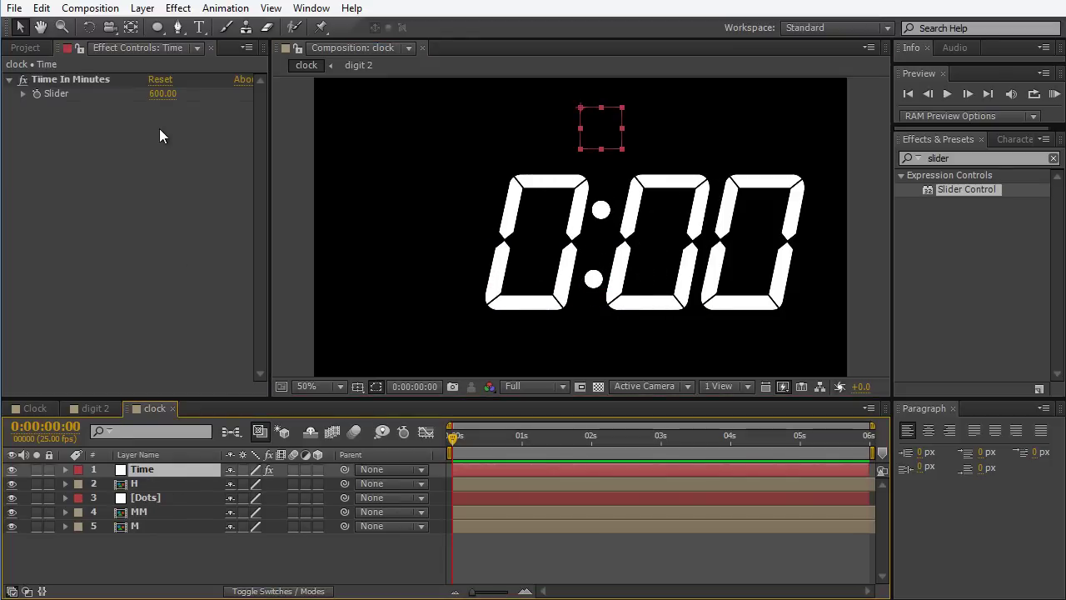
pyautogui.click(162, 94)
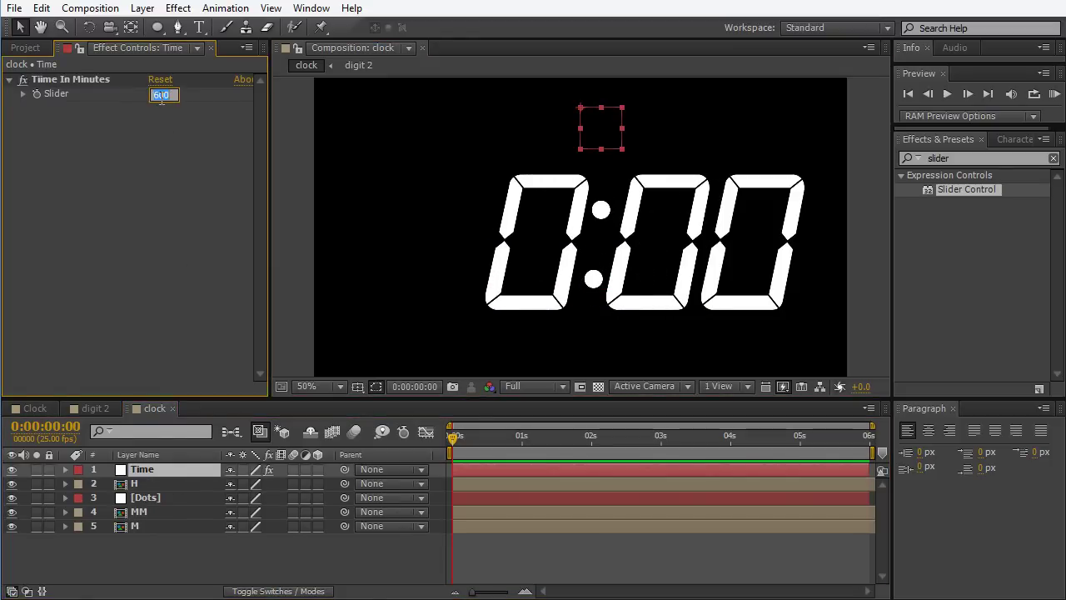
pyautogui.write('60')
pyautogui.press('Return')
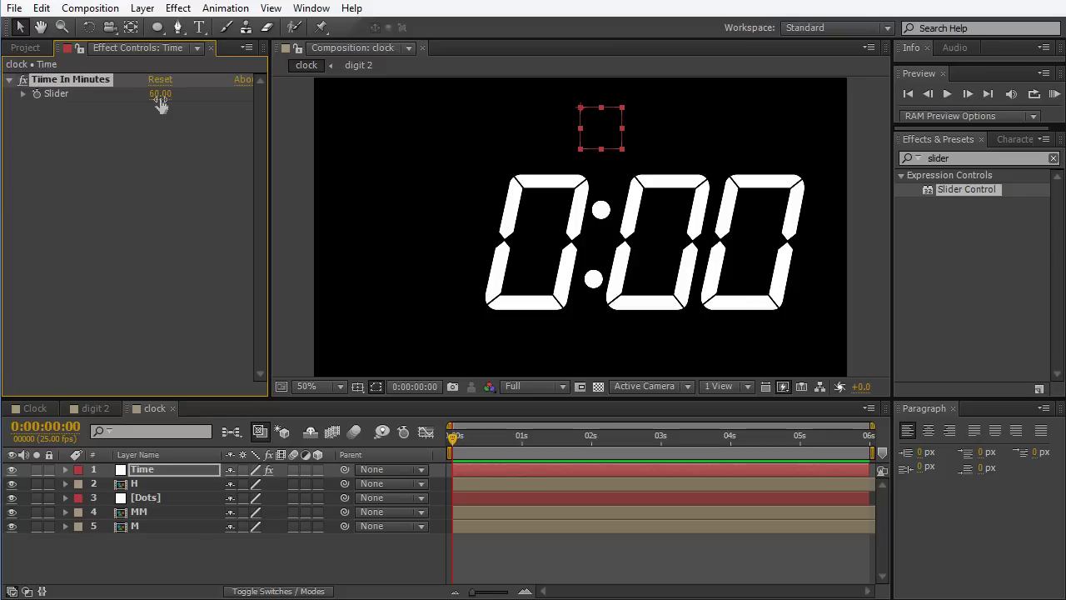
# Change the division in H's Time Remap expression to /60
pyautogui.click(572, 243)
pyautogui.press('e')
pyautogui.press('e')
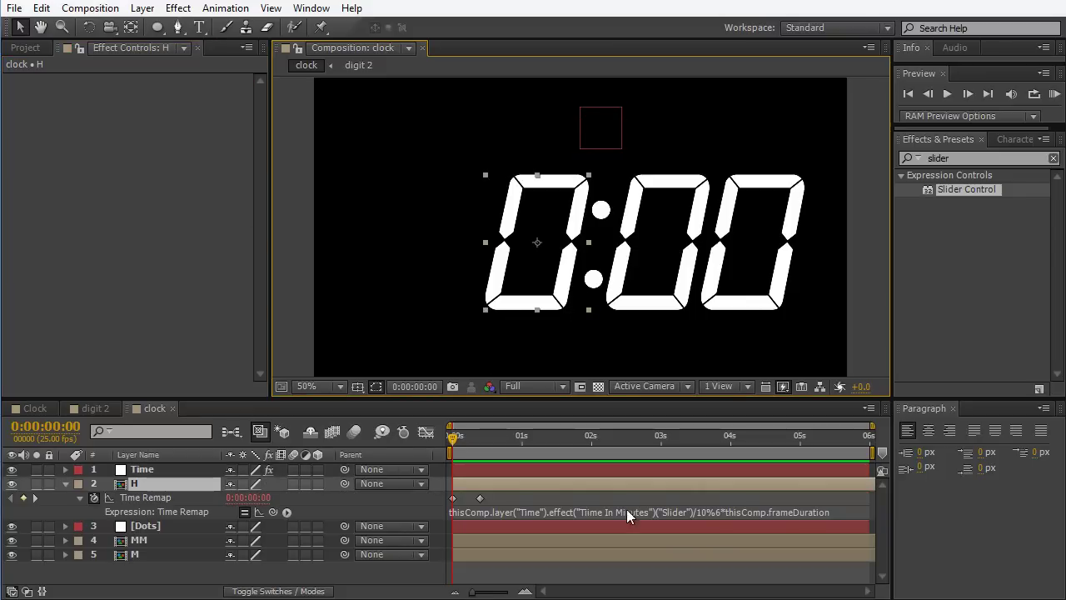
pyautogui.click(710, 513)
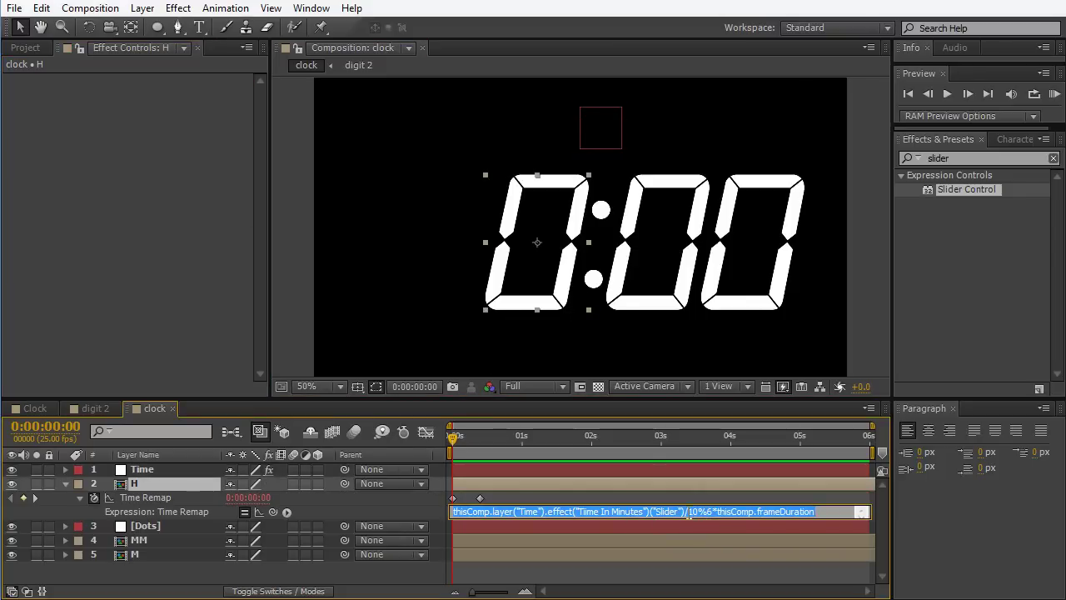
pyautogui.doubleClick(691, 511)
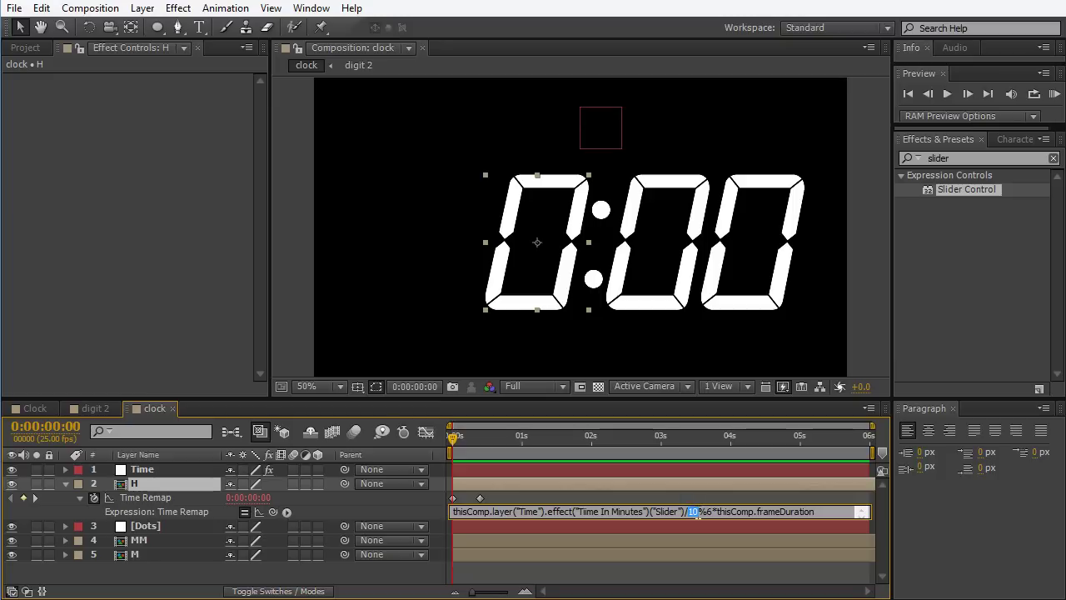
pyautogui.write('60')
pyautogui.press('KP_Enter')
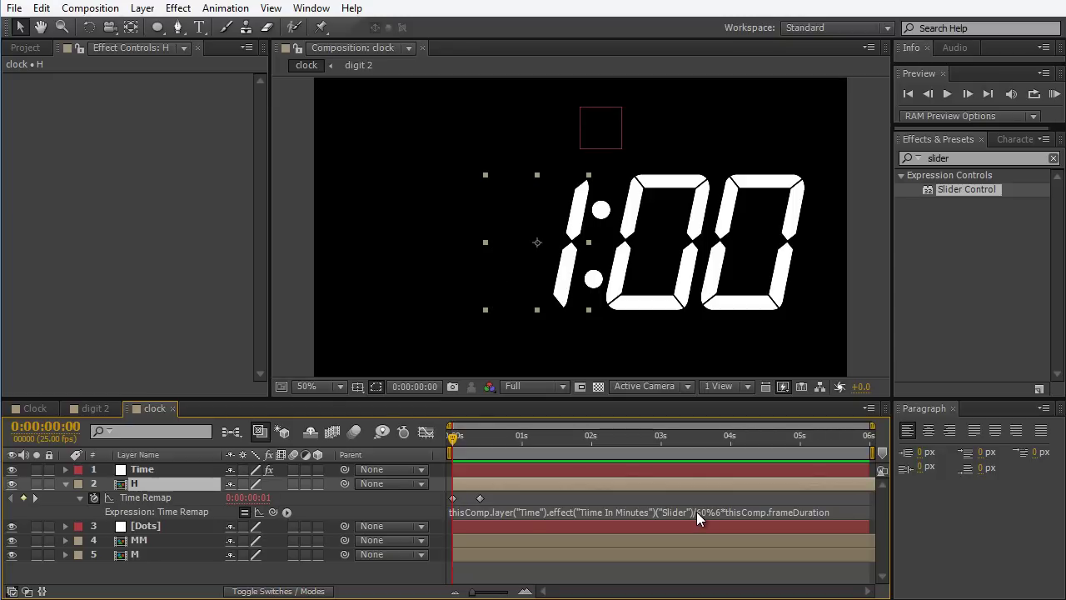
# Change the modulo in H's Time Remap expression to %10
pyautogui.click(716, 512)
pyautogui.click(706, 510)
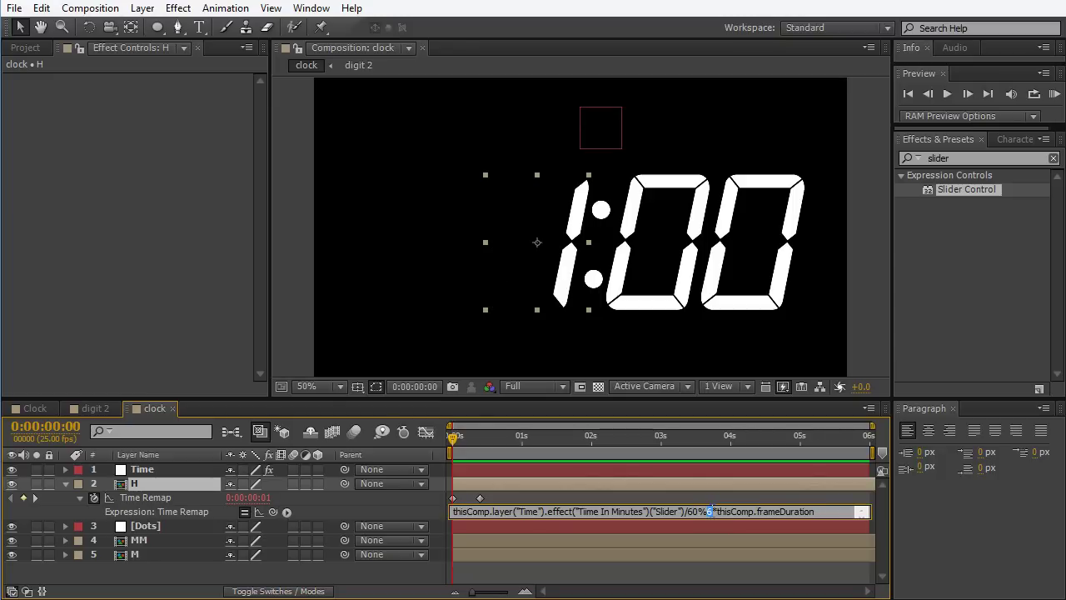
pyautogui.write('*10')
pyautogui.press('KP_Enter')
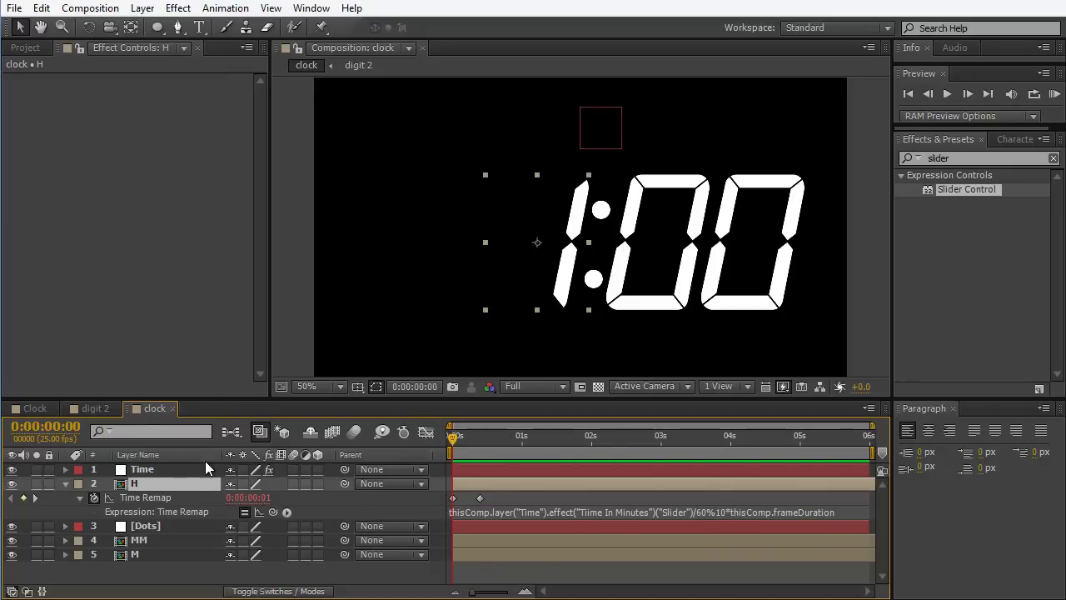
# Test the hours digit by setting the Tiime In Minutes slider to 120, leaving the Time layer selected
pyautogui.click(175, 469)
pyautogui.click(158, 94)
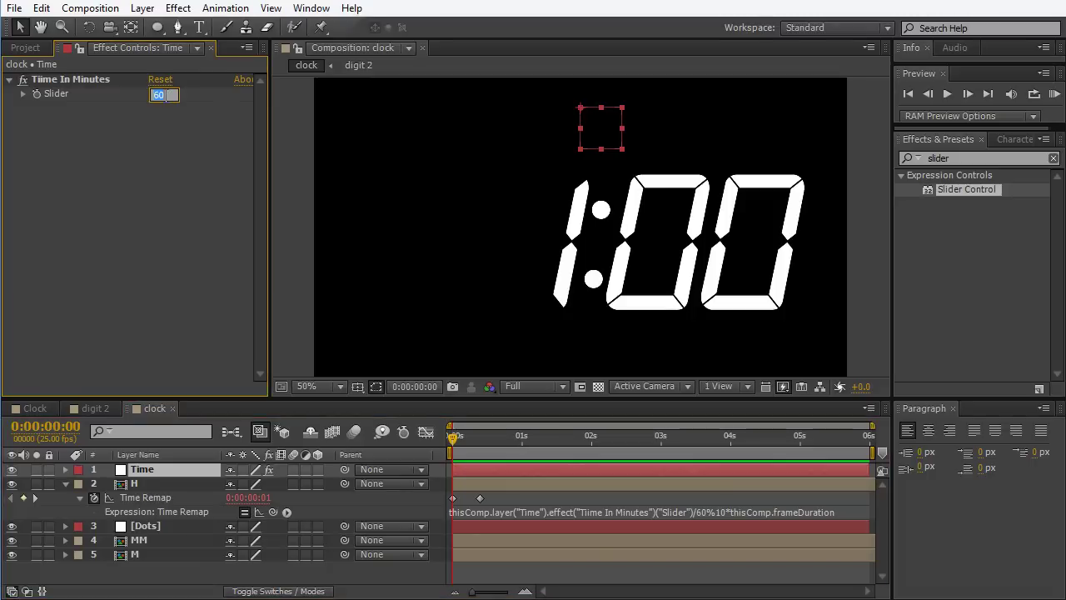
pyautogui.write('12')
pyautogui.press('Return')
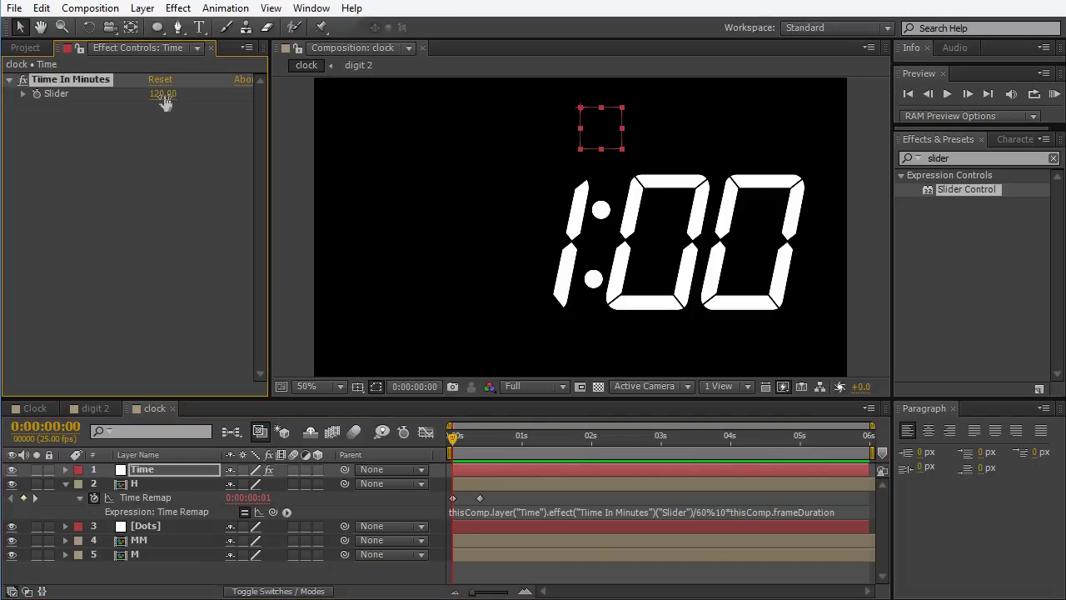
pyautogui.click(538, 241)
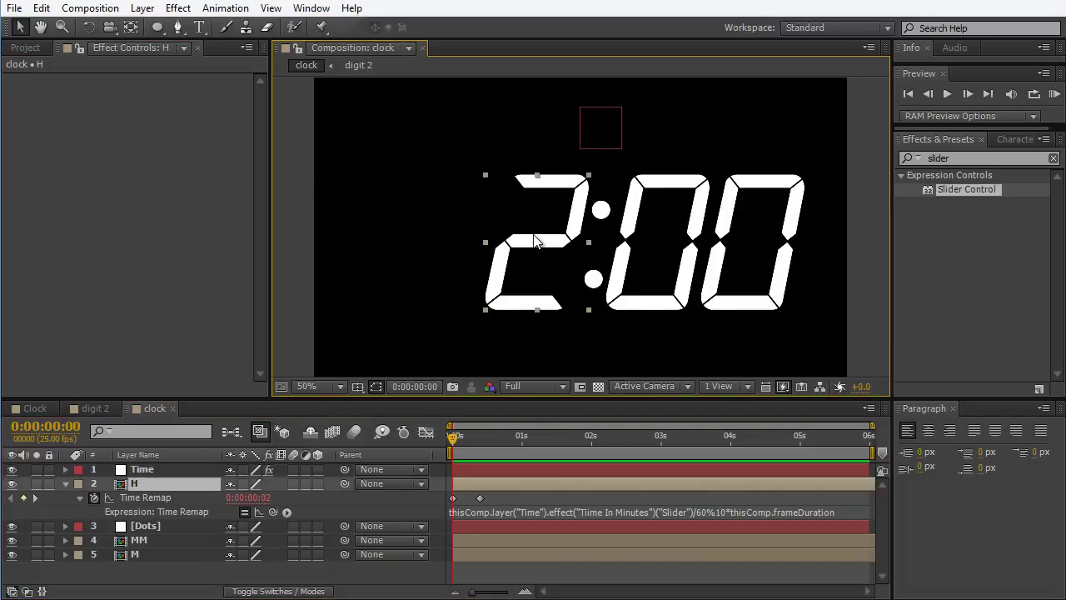
pyautogui.click(143, 471)
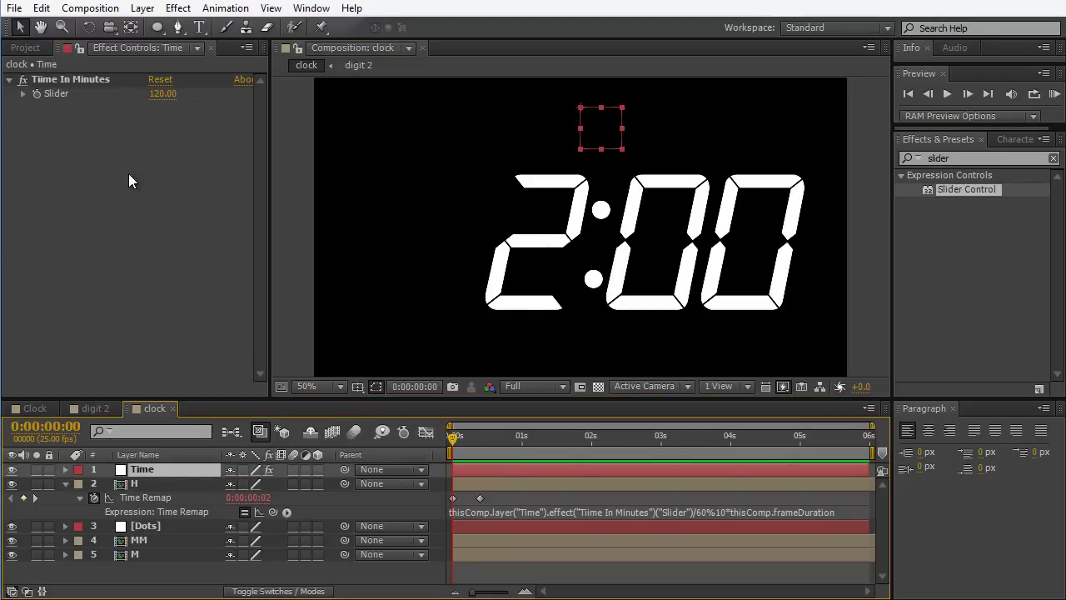
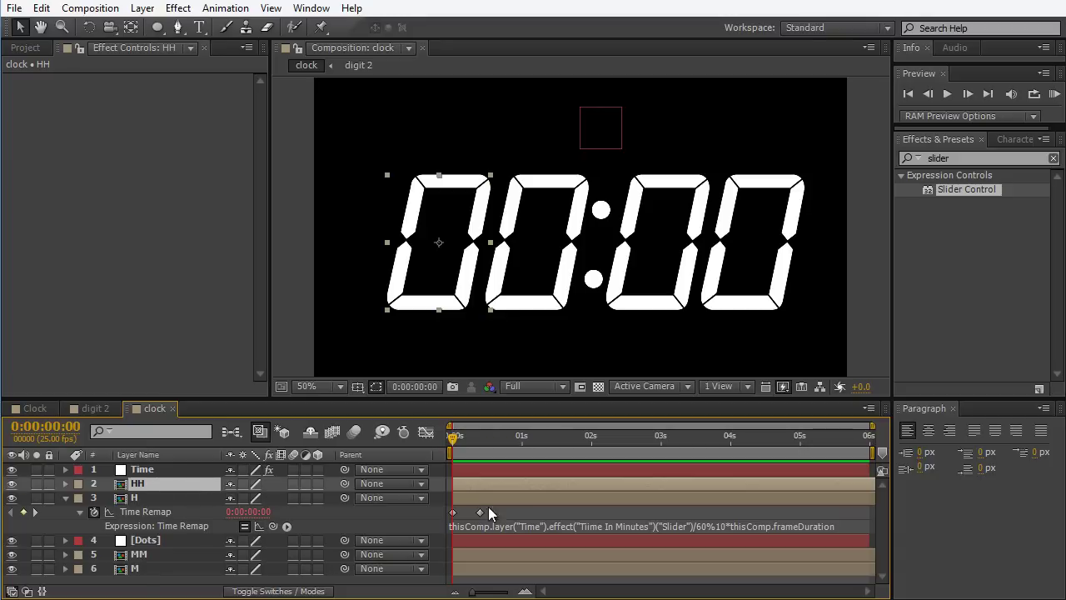
# Paste the copied Time Remap expression onto the HH layer and set Time's Tiime In Minutes slider to 600
pyautogui.hotkey('ctrl', 'v')
pyautogui.click(681, 512)
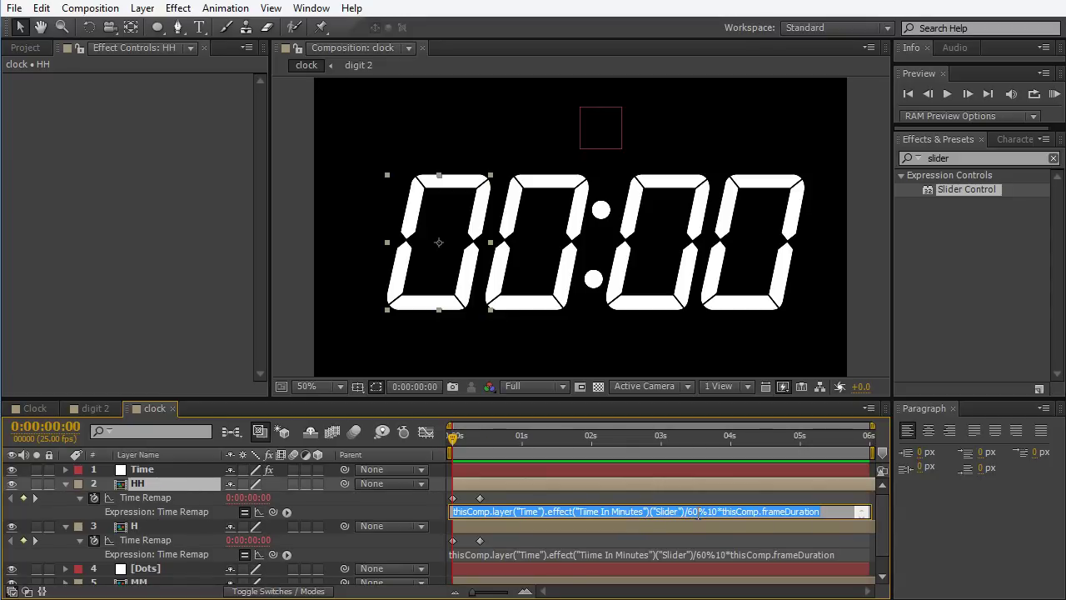
pyautogui.click(166, 471)
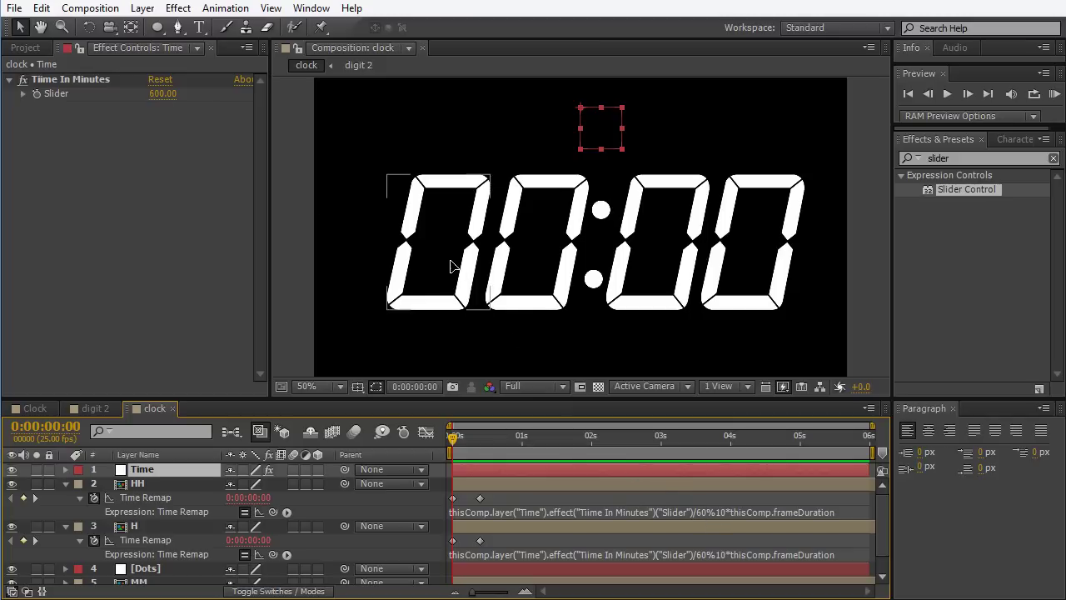
# Change the division in HH's Time Remap expression to /600
pyautogui.click(649, 483)
pyautogui.click(704, 512)
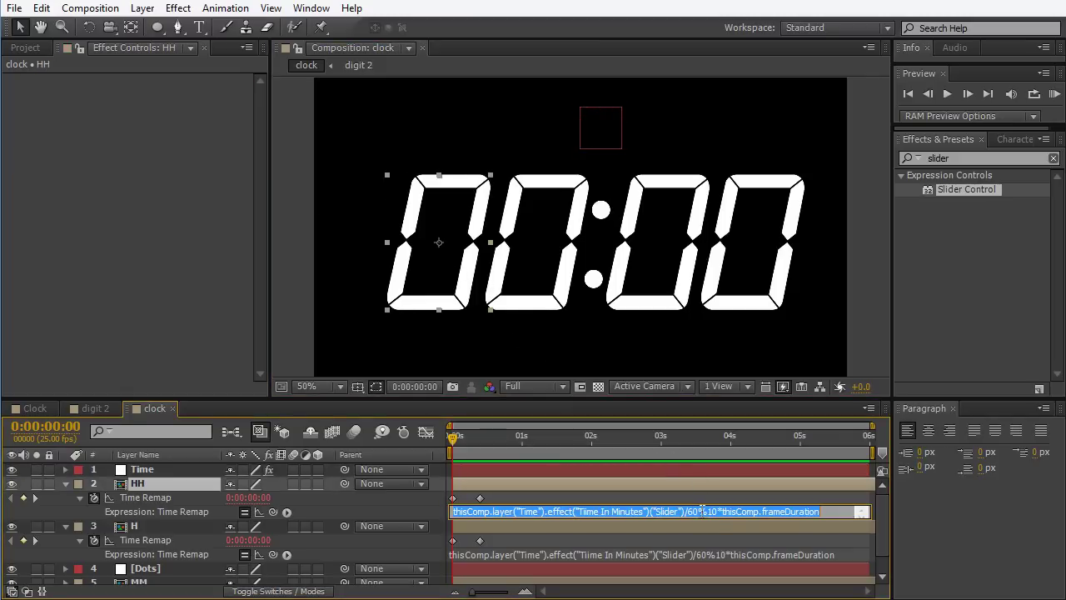
pyautogui.click(700, 513)
pyautogui.write('0')
pyautogui.press('KP_Enter')
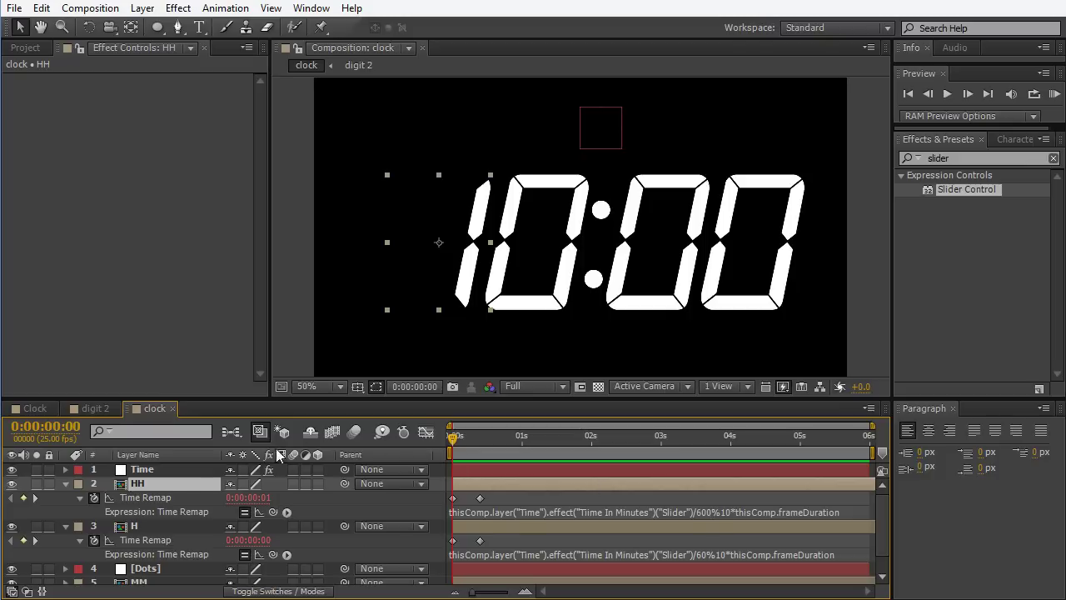
# Test the hour digits by scrubbing the Tiime In Minutes slider on the Time layer to 1440.10
pyautogui.click(175, 470)
pyautogui.moveTo(176, 98); pyautogui.dragTo(518, 250)
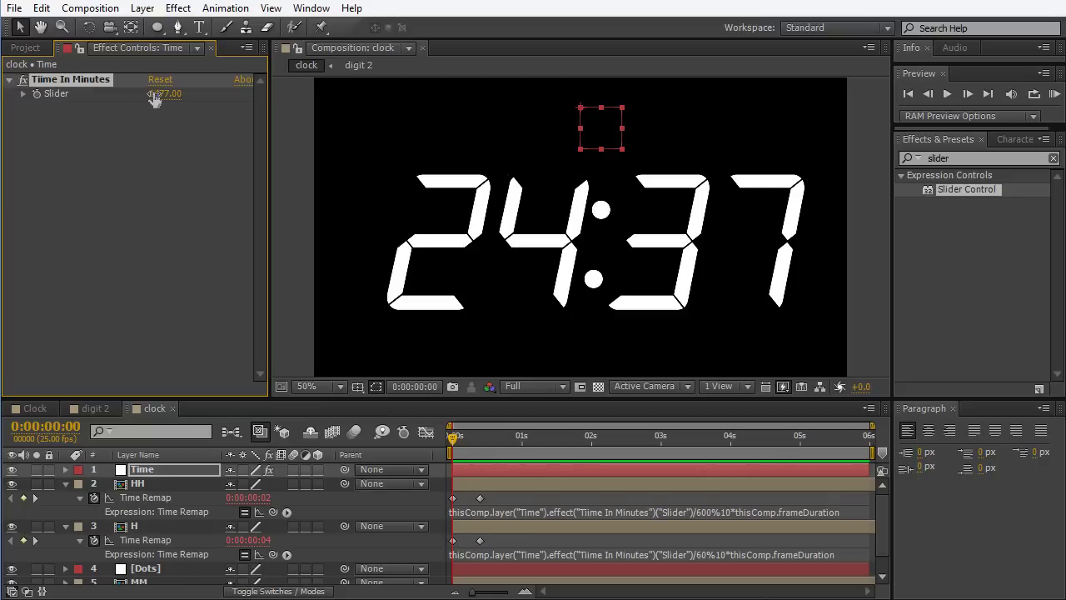
pyautogui.moveTo(160, 93)
pyautogui.mouseDown()
pyautogui.moveTo(122, 93)
pyautogui.moveTo(166, 93)
pyautogui.mouseUp()
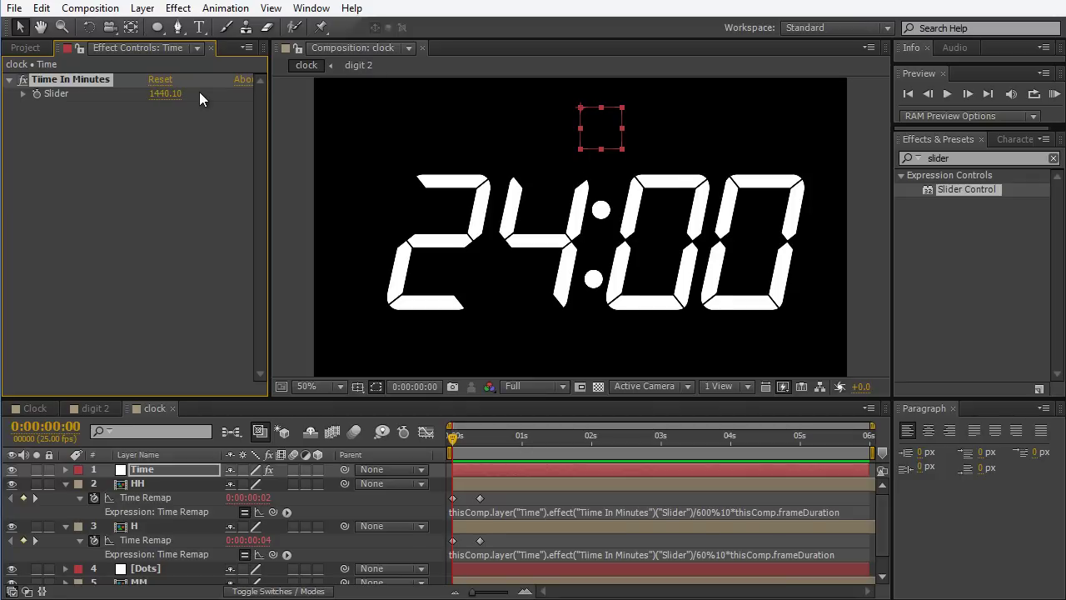
pyautogui.click(165, 93)
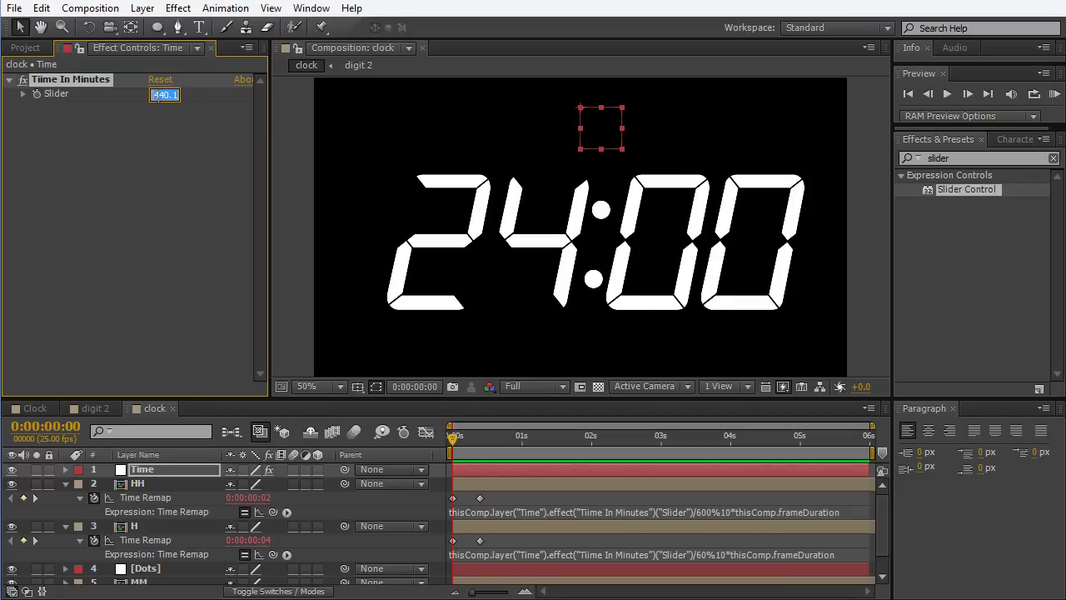
pyautogui.click(173, 94)
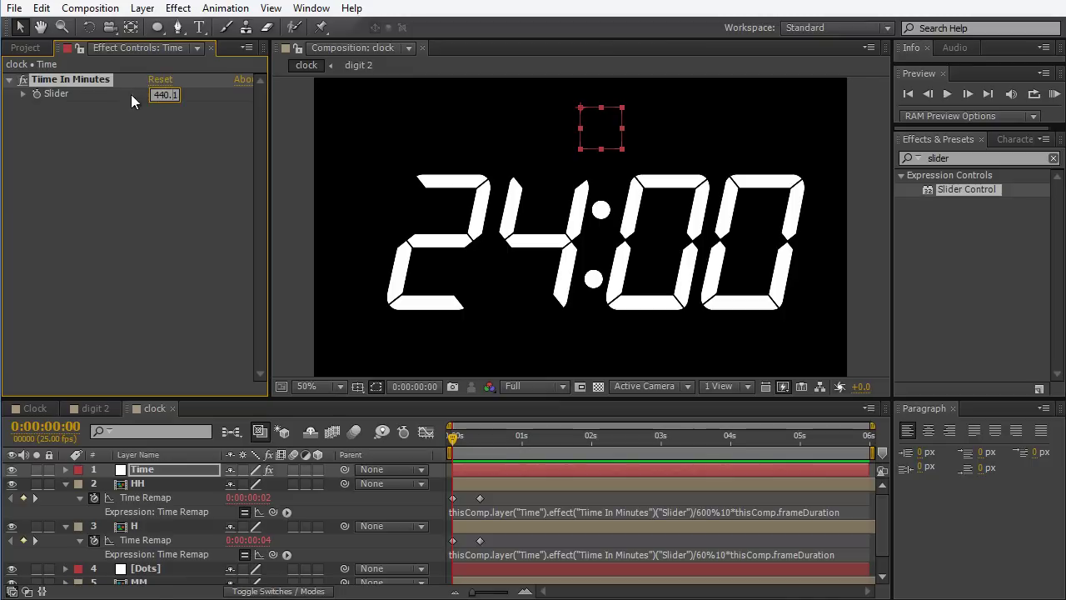
pyautogui.moveTo(154, 94)
pyautogui.mouseDown()
pyautogui.moveTo(172, 105)
pyautogui.moveTo(142, 94)
pyautogui.mouseUp()
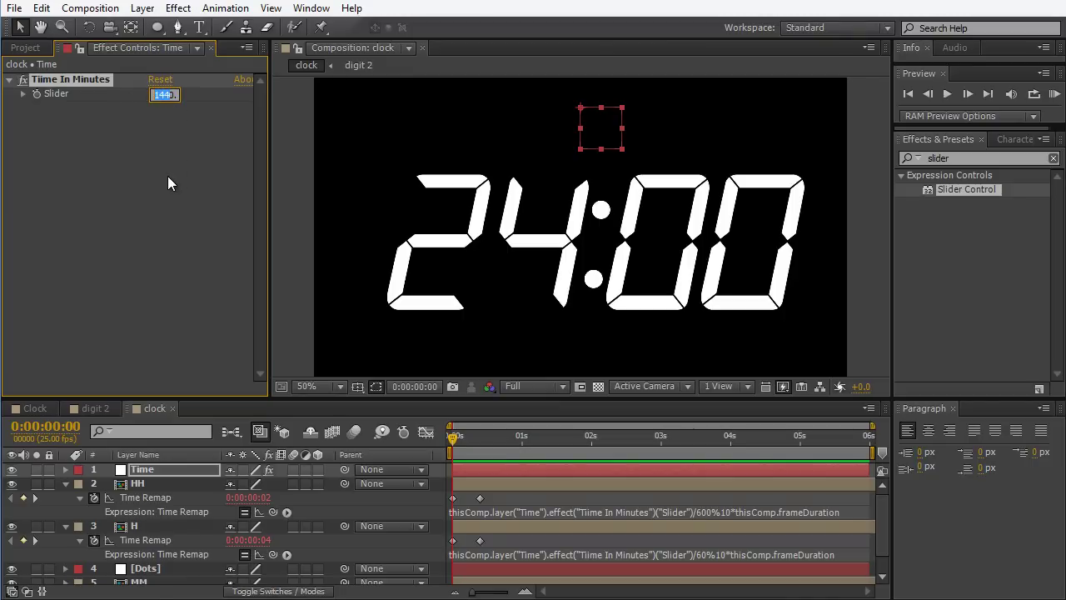
# Calculate the number of minutes in 24 hours with the Calculator, then close it
pyautogui.press('XF86Calculator')
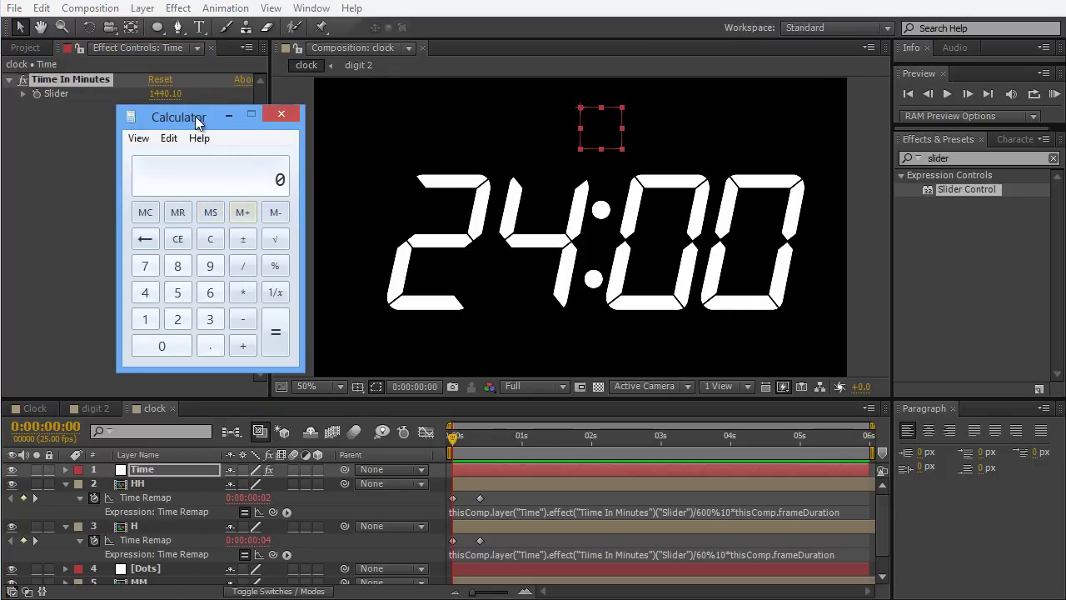
pyautogui.moveTo(198, 122); pyautogui.dragTo(316, 143)
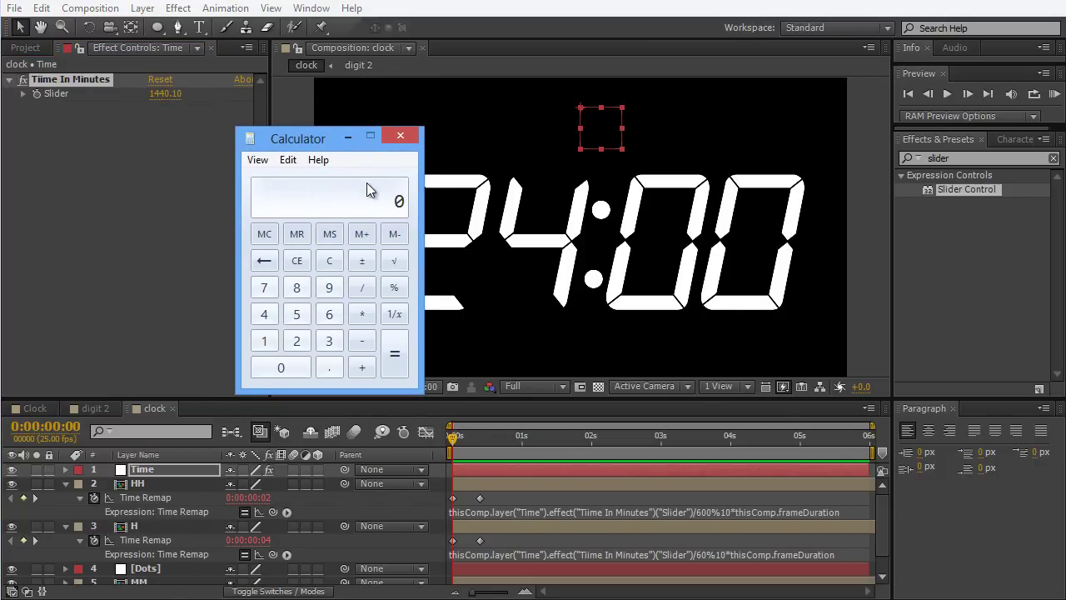
pyautogui.write('24 * 6')
pyautogui.press('Return')
pyautogui.click(403, 136)
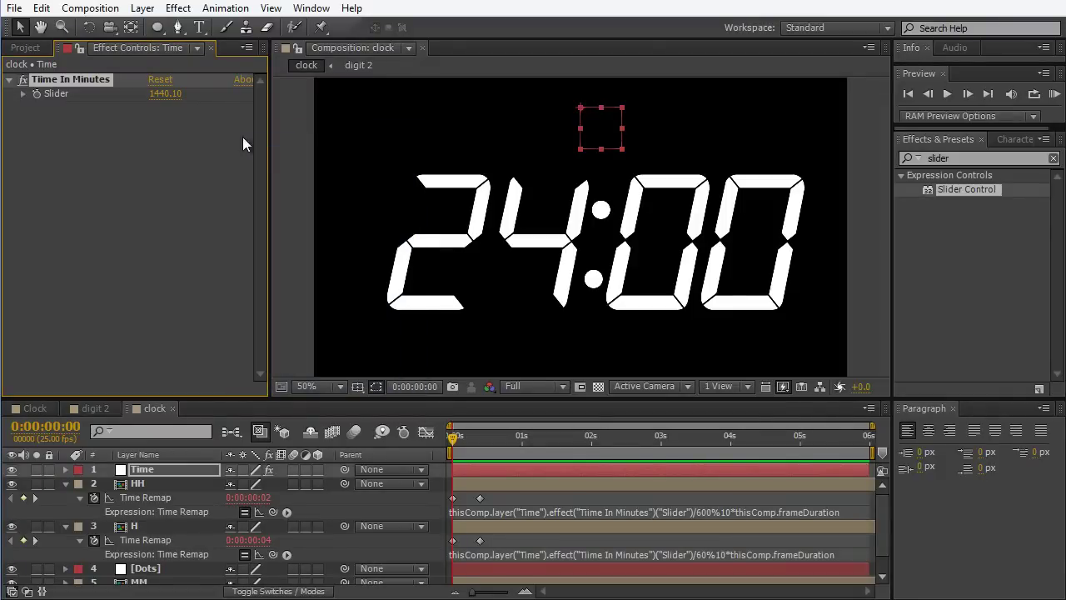
pyautogui.click(166, 95)
pyautogui.click(685, 508)
pyautogui.click(686, 510)
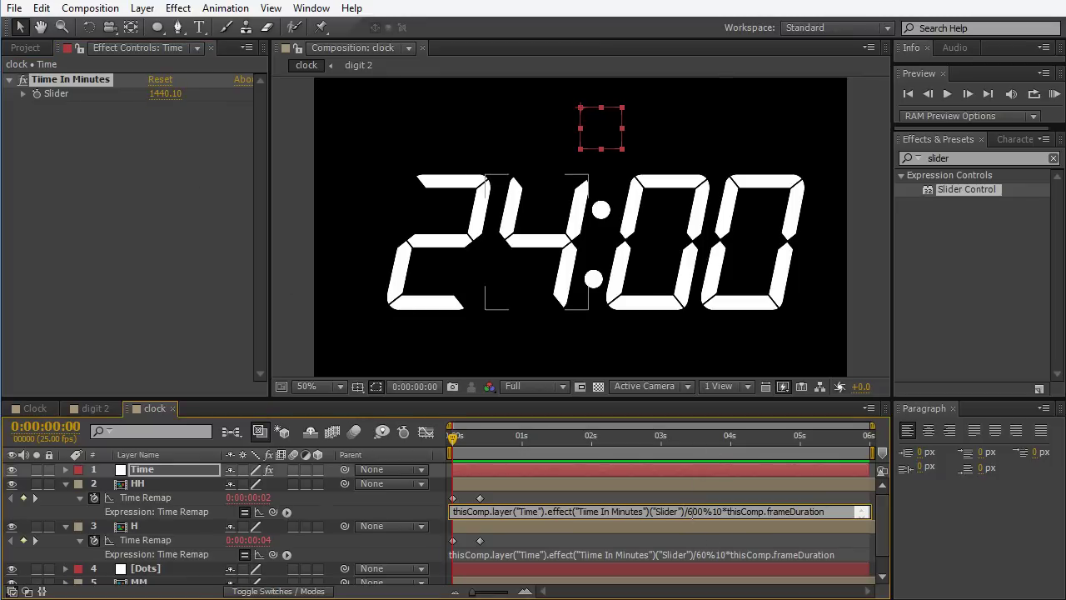
pyautogui.moveTo(684, 511); pyautogui.dragTo(420, 512)
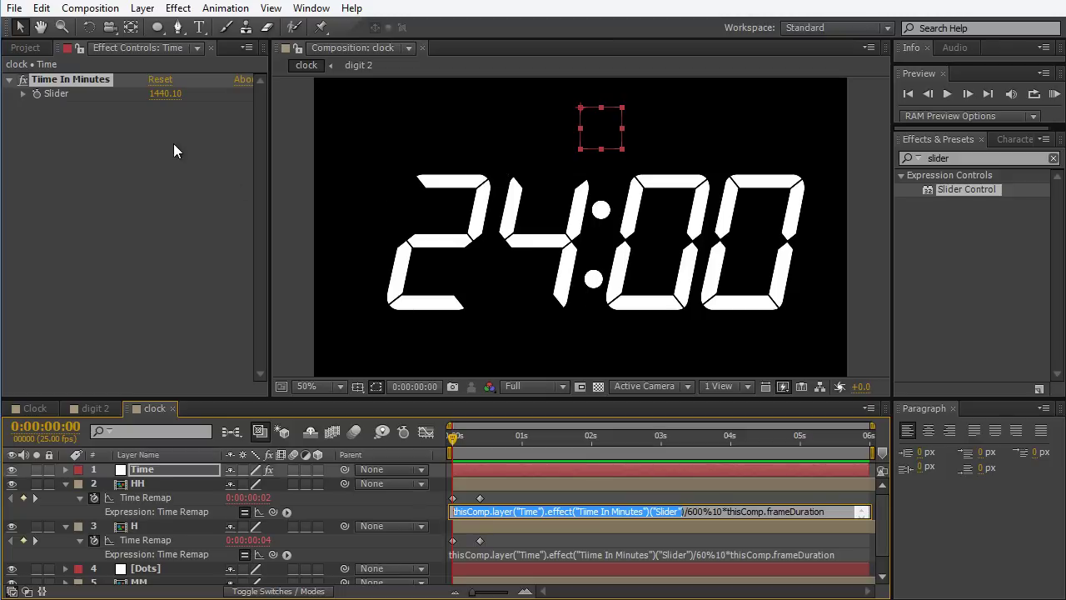
pyautogui.moveTo(156, 101); pyautogui.dragTo(157, 100)
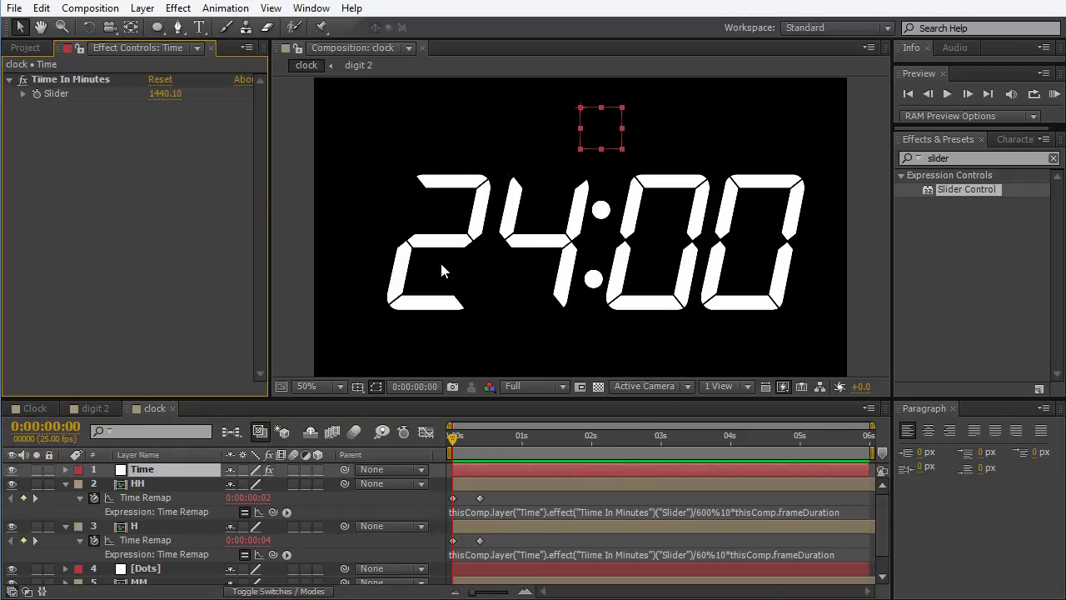
# Insert %1440 before the /600 division in HH's Time Remap expression
pyautogui.click(689, 511)
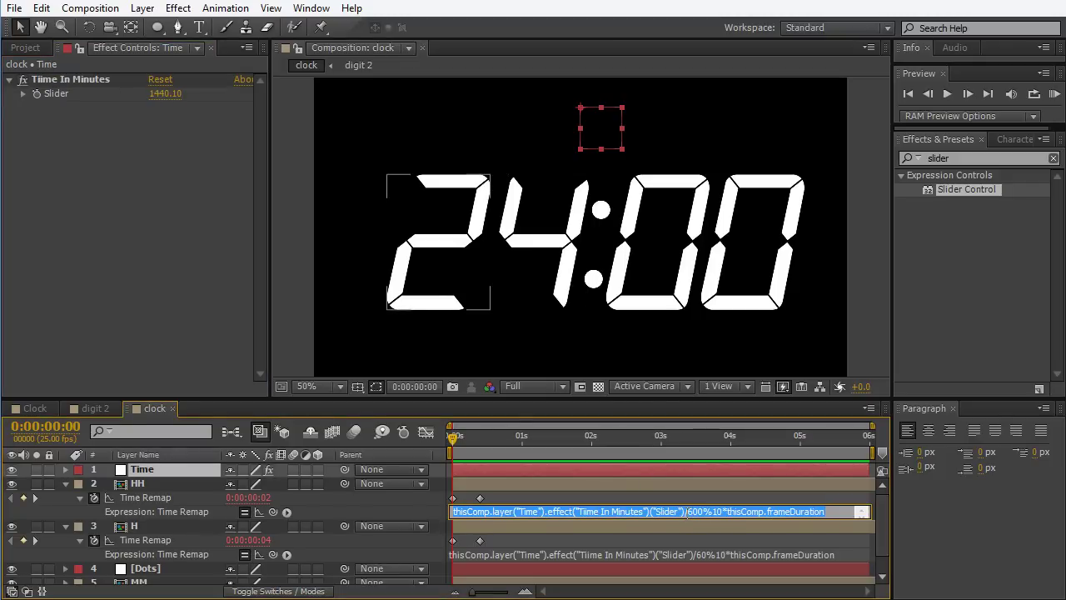
pyautogui.click(685, 511)
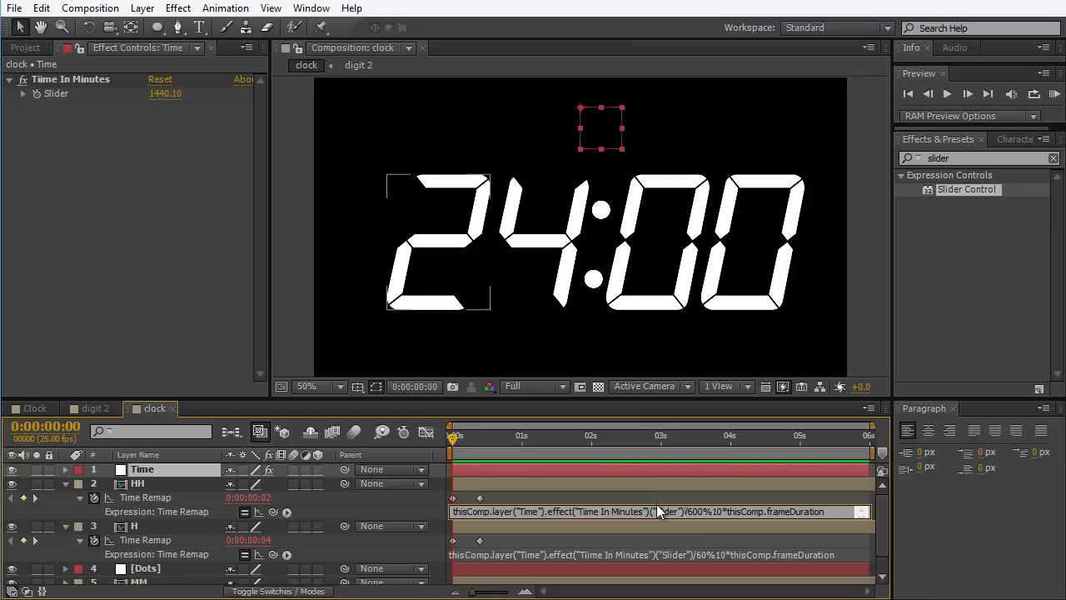
pyautogui.write('%14')
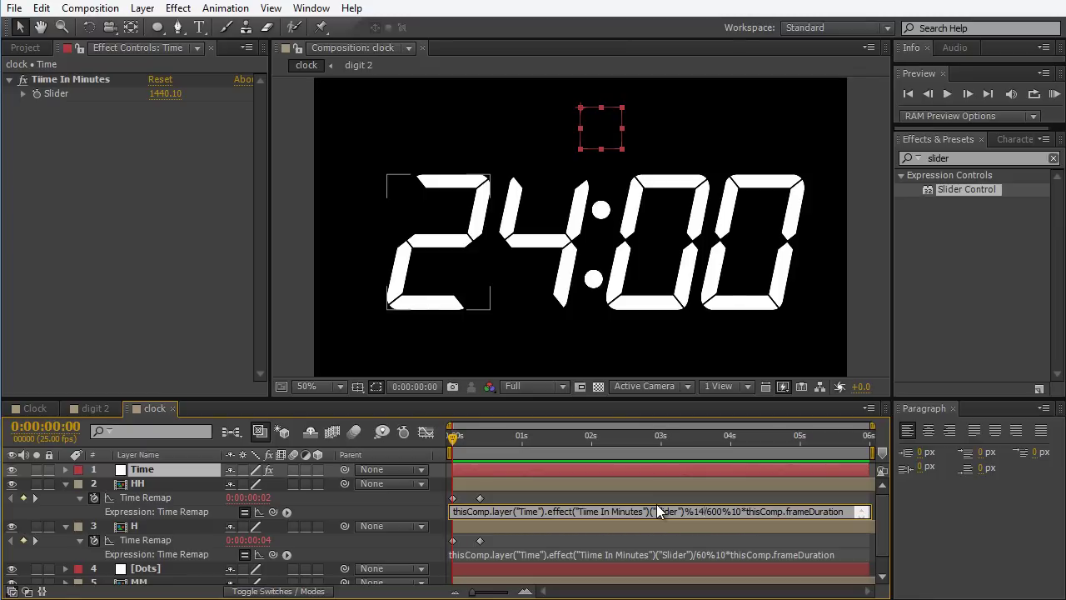
pyautogui.write('40')
pyautogui.press('KP_Enter')
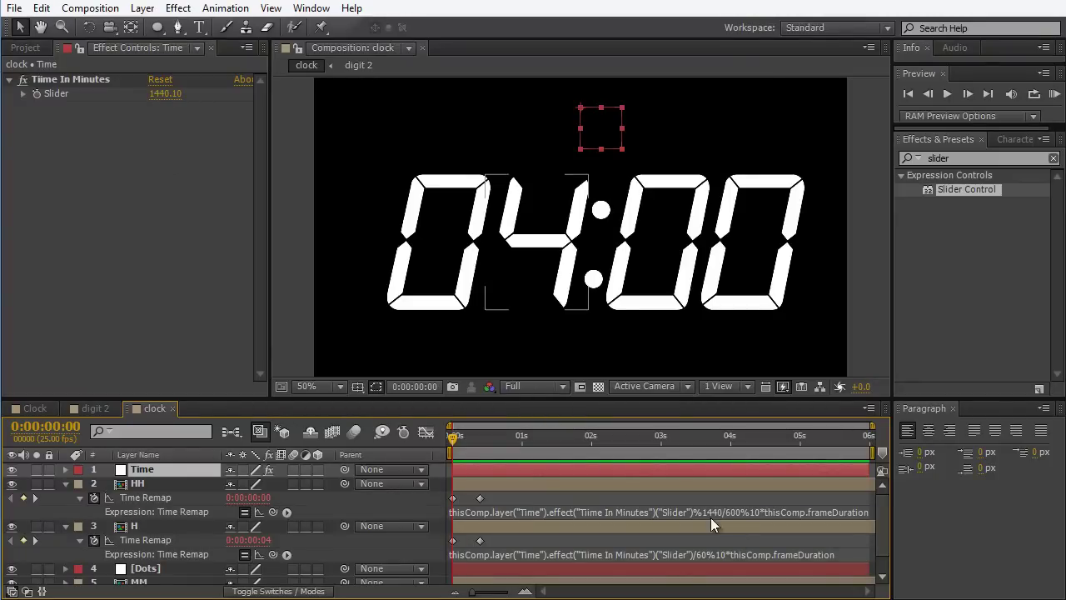
# Insert %1440 before the /60 division in H's Time Remap expression
pyautogui.click(171, 483)
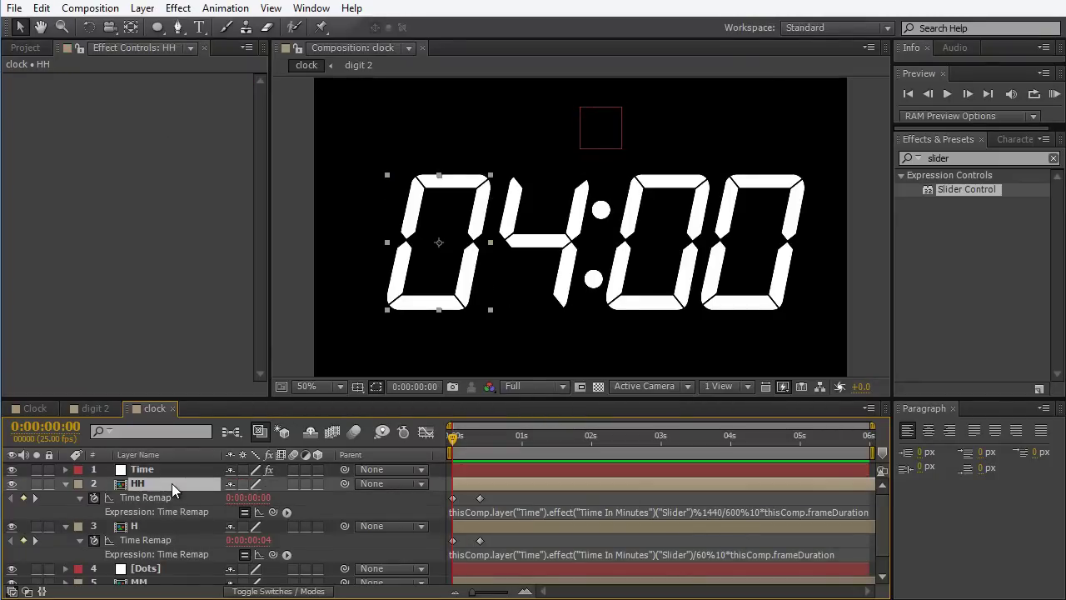
pyautogui.click(173, 530)
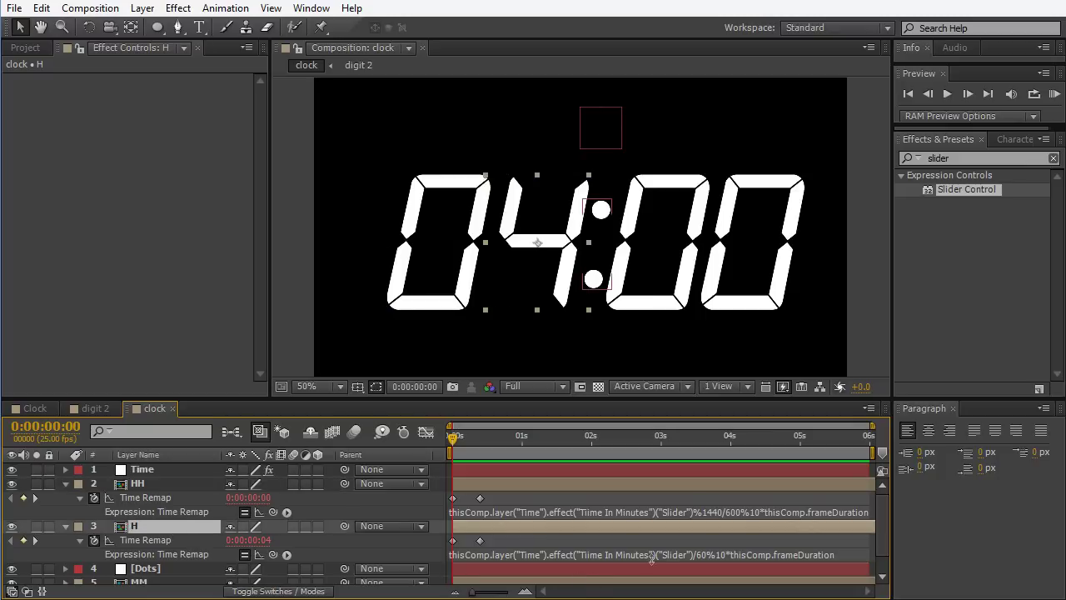
pyautogui.click(691, 555)
pyautogui.click(684, 554)
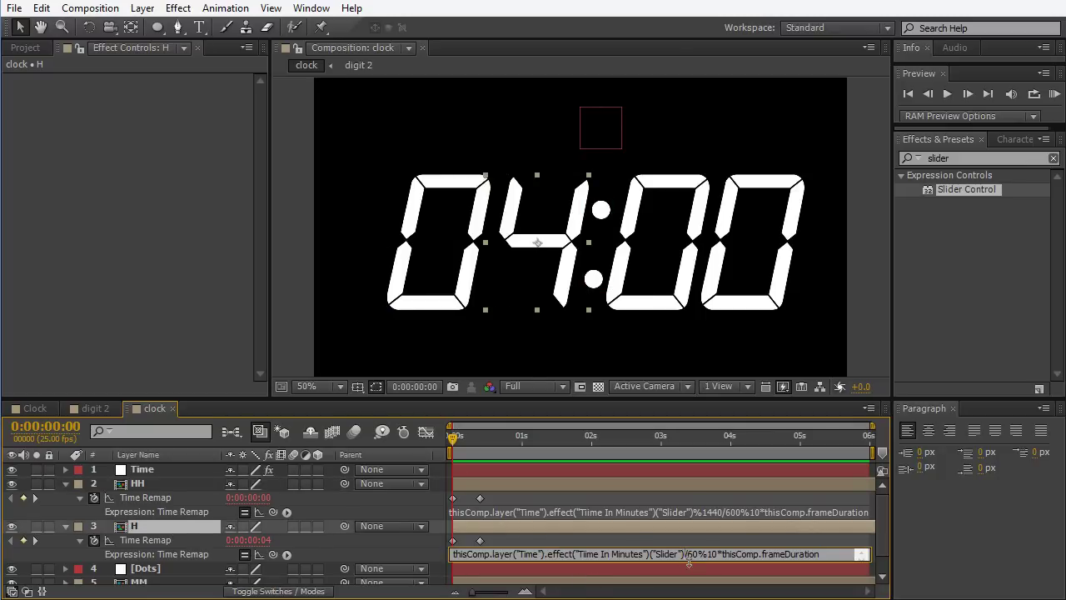
pyautogui.write('%1440')
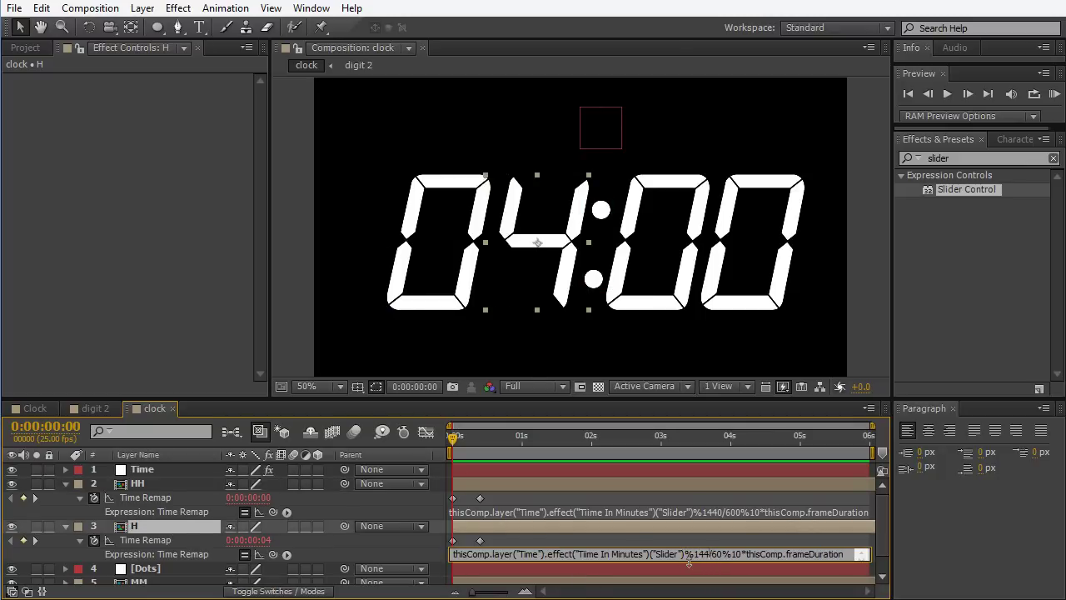
pyautogui.press('KP_Enter')
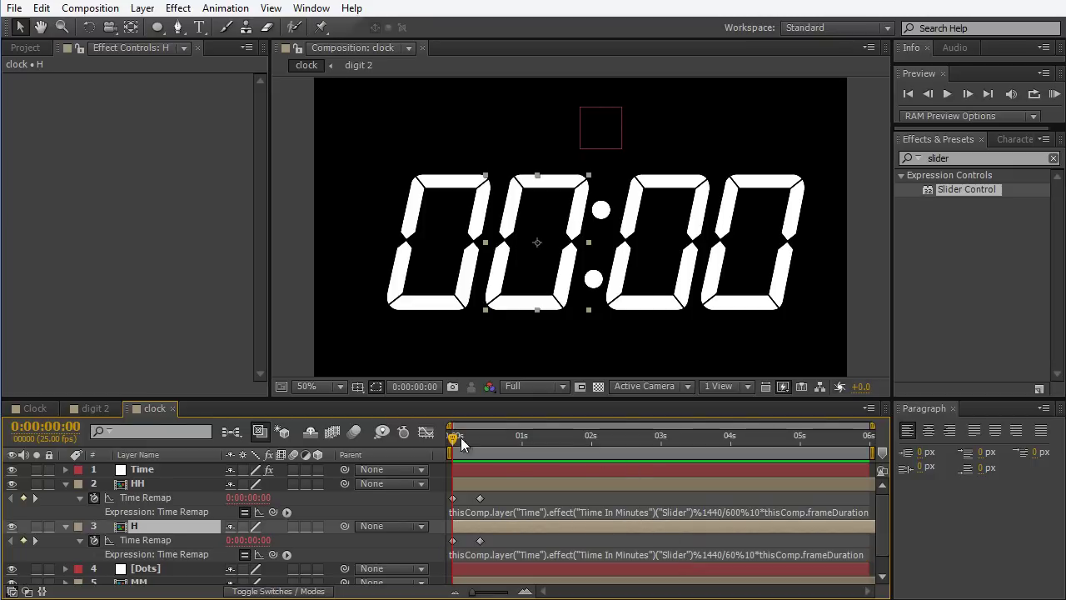
# Scrub the Tiime In Minutes slider on the Time layer up to 2061.10 to test the 24-hour rollover
pyautogui.click(185, 472)
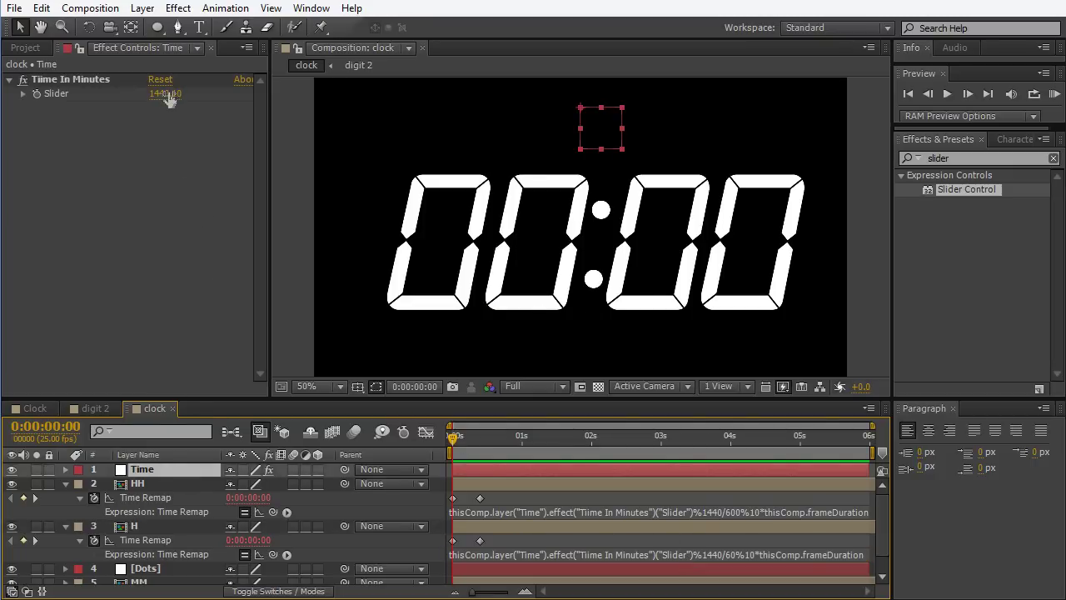
pyautogui.moveTo(160, 94); pyautogui.dragTo(760, 166)
# Add a new adjustment layer to the clock composition and name it Color + Glow
pyautogui.click(142, 8)
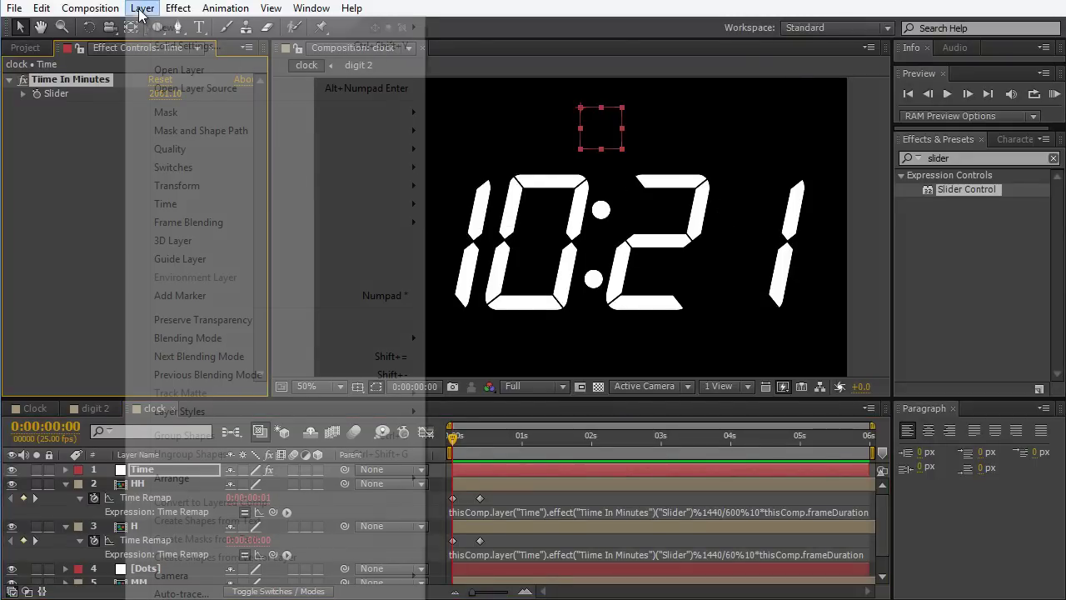
pyautogui.moveTo(383, 28)
pyautogui.click(525, 137)
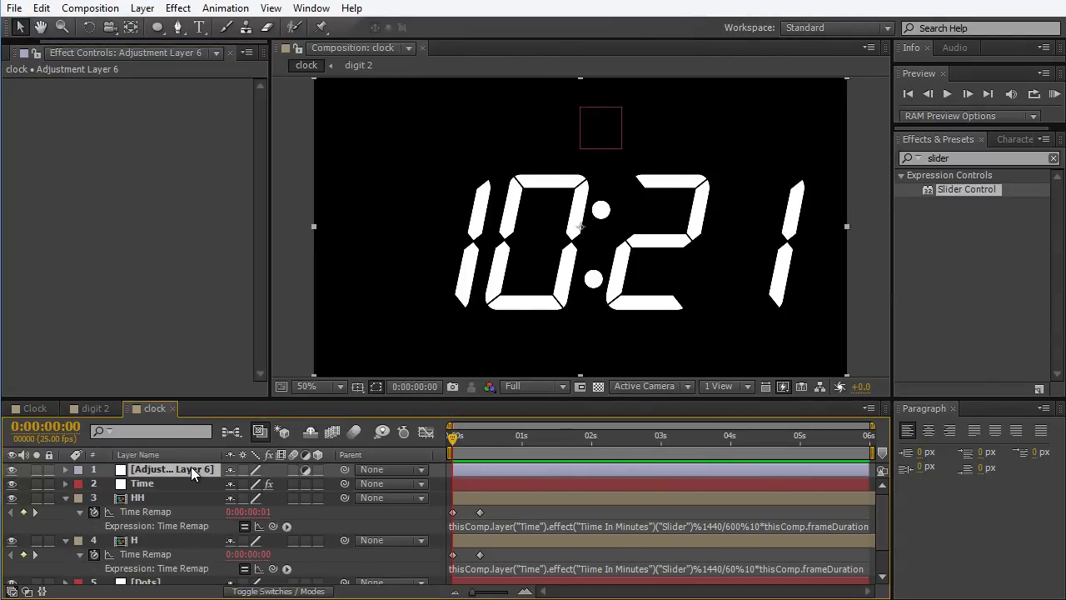
pyautogui.press('Return')
pyautogui.write('Color')
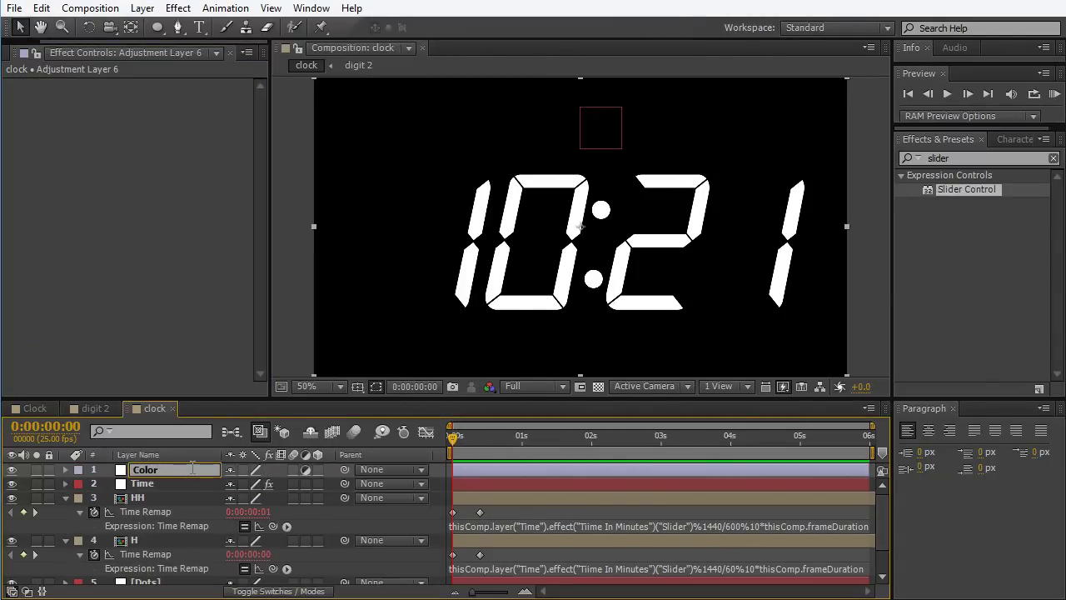
pyautogui.write(' + Glow')
pyautogui.press('Return')
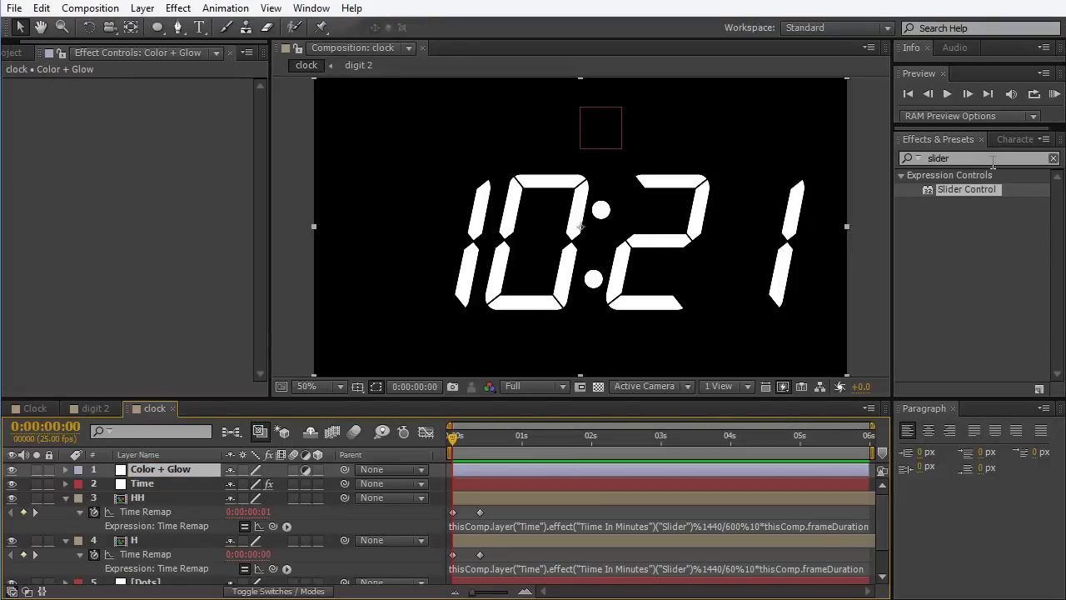
# Apply the Fill effect to the Color + Glow layer and set its color to green 0CFF00
pyautogui.click(994, 159)
pyautogui.hotkey('ctrl', 'a')
pyautogui.write('fill')
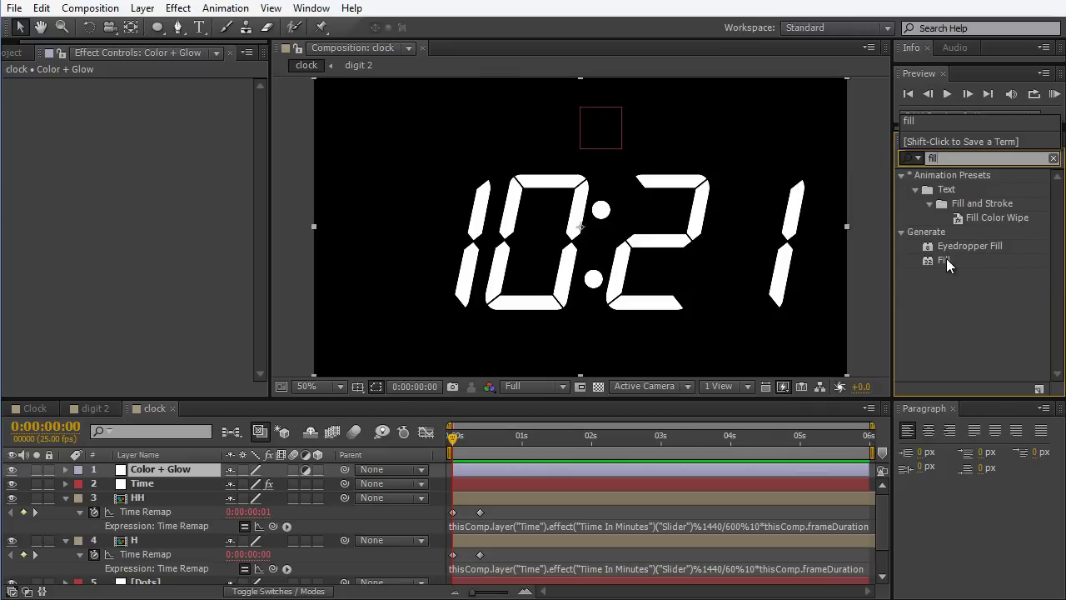
pyautogui.moveTo(946, 258); pyautogui.dragTo(220, 235)
pyautogui.click(156, 129)
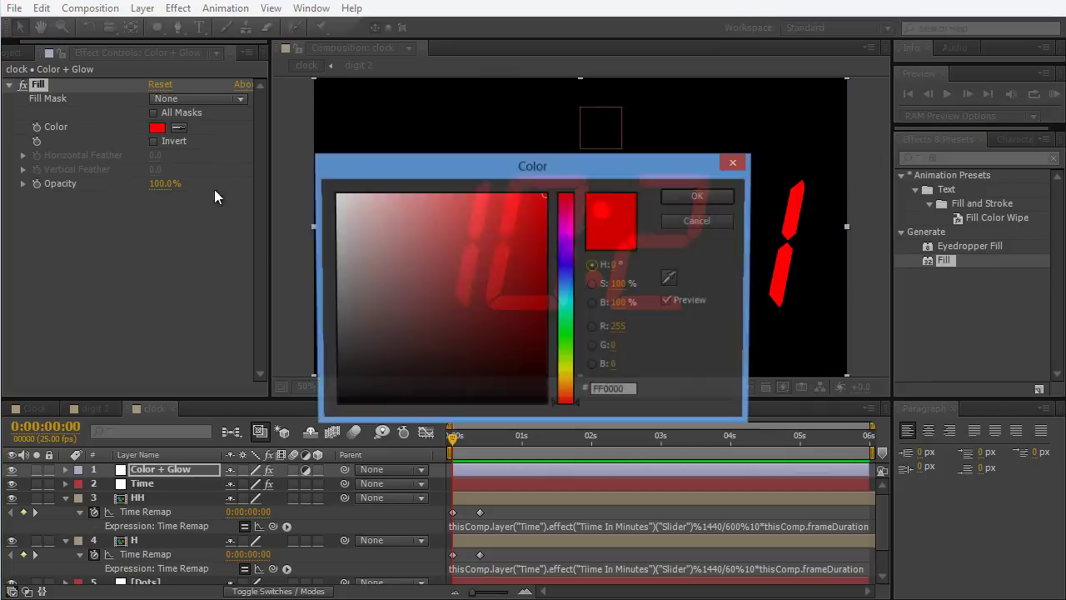
pyautogui.click(569, 337)
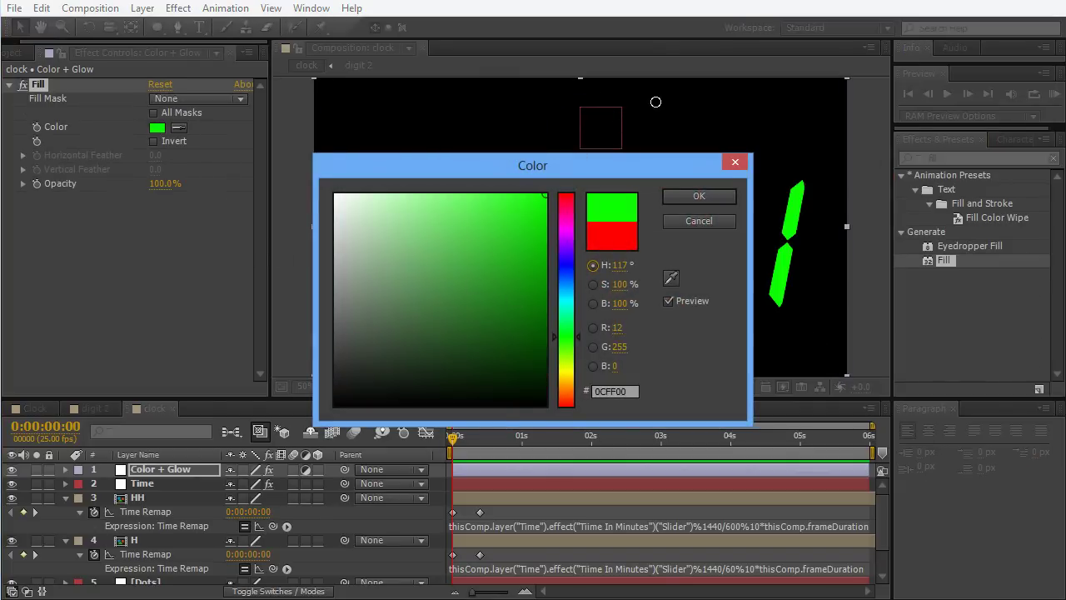
pyautogui.click(696, 199)
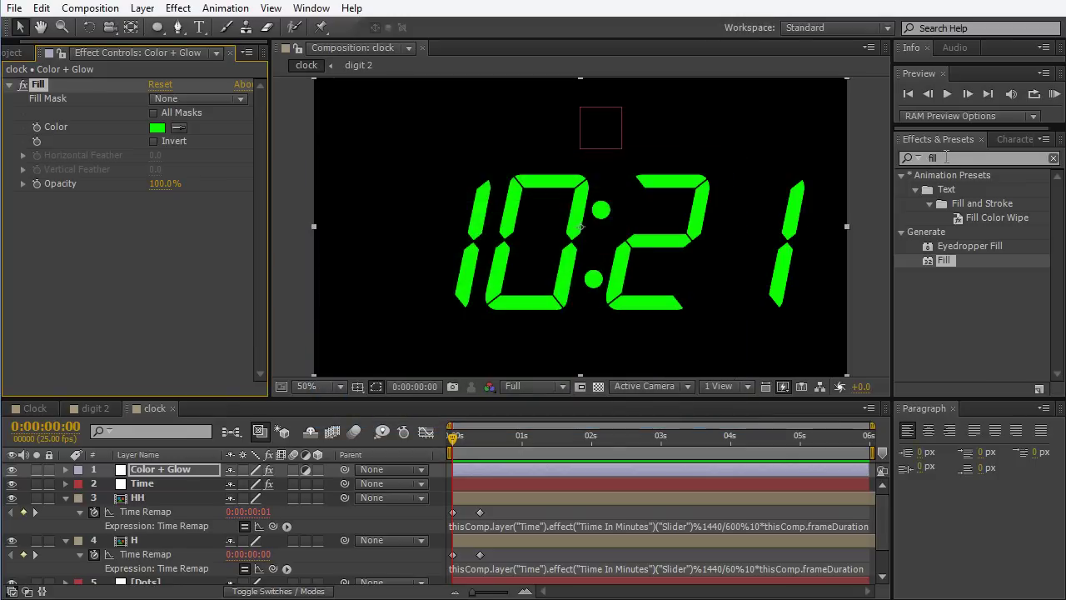
# Apply the Glow effect to the Color + Glow layer with a glow radius of 22 and an intensity of 0.7
pyautogui.write('glow')
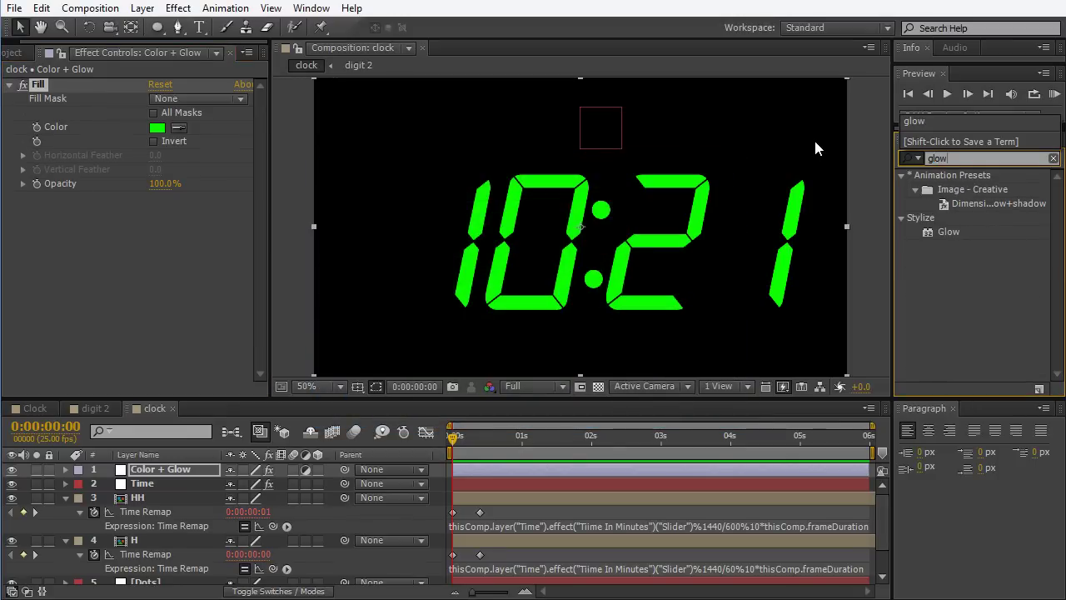
pyautogui.moveTo(943, 234); pyautogui.dragTo(750, 226)
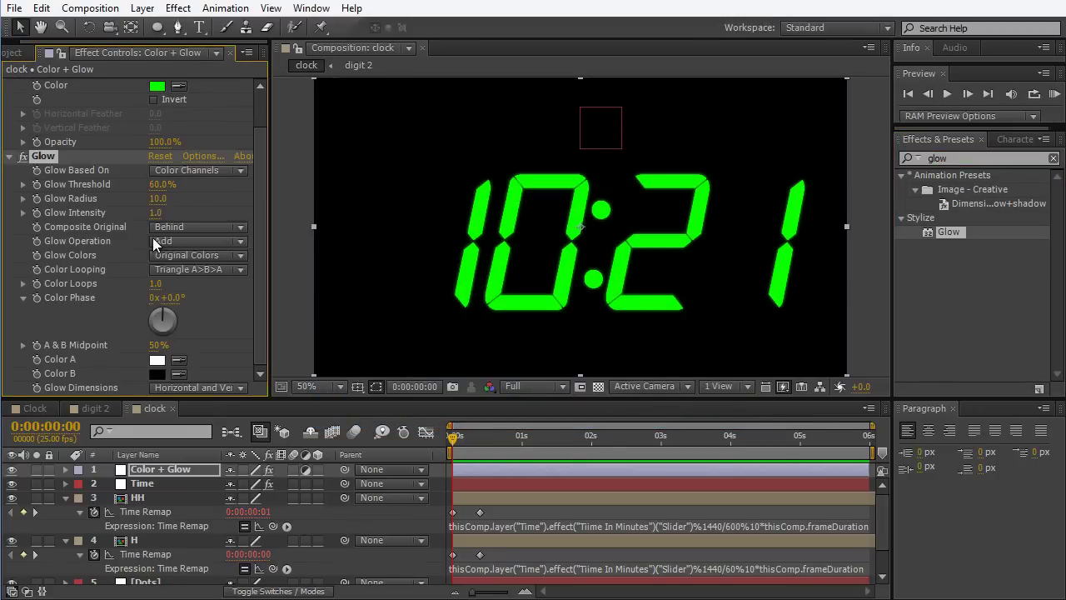
pyautogui.moveTo(158, 203); pyautogui.dragTo(241, 197)
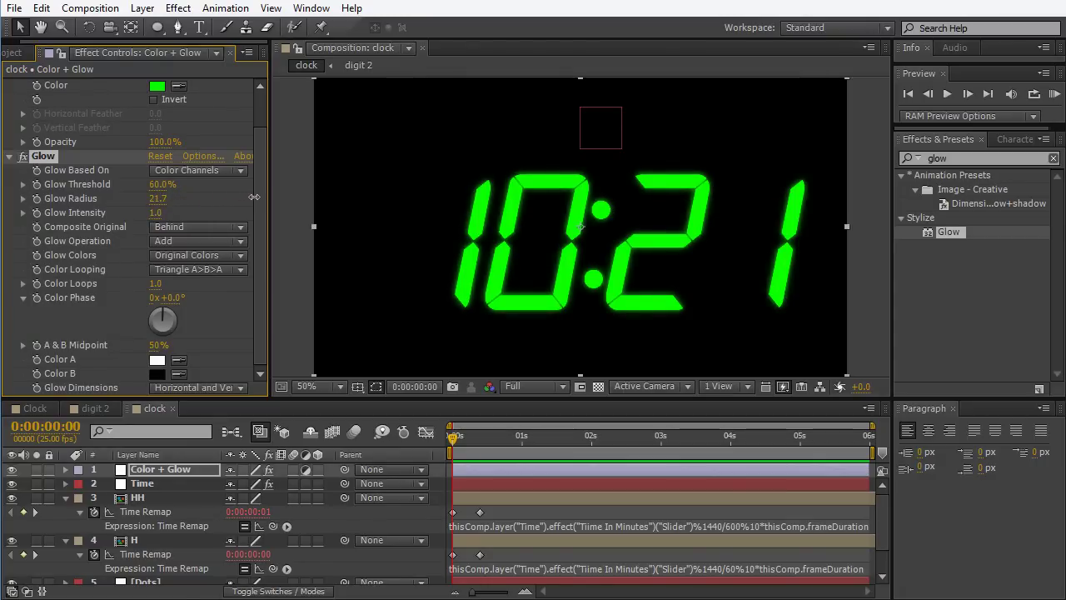
pyautogui.click(157, 214)
pyautogui.write('.')
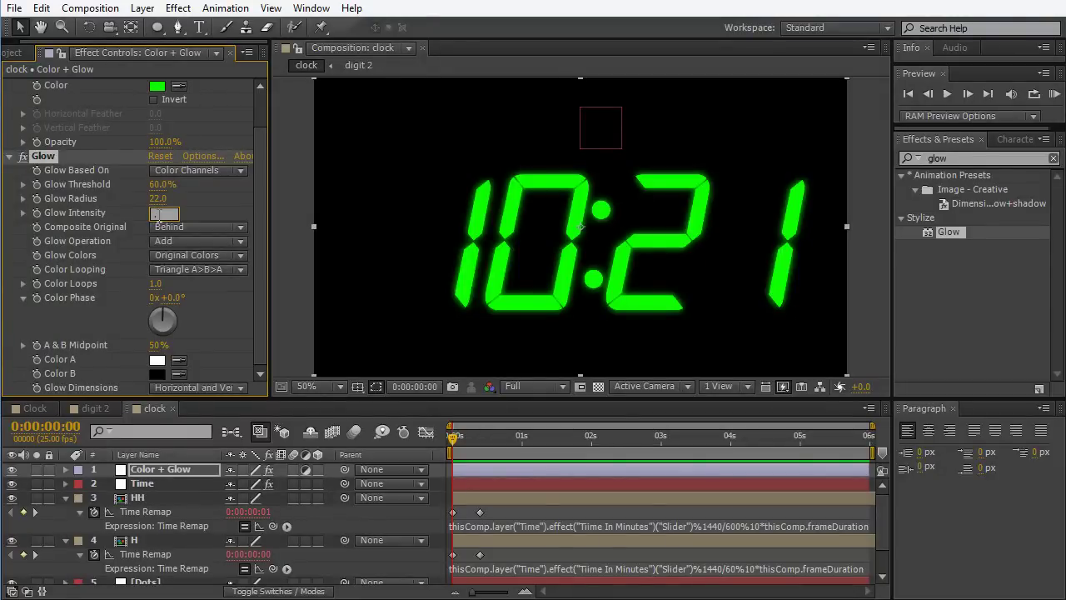
pyautogui.write('7')
pyautogui.press('Return')
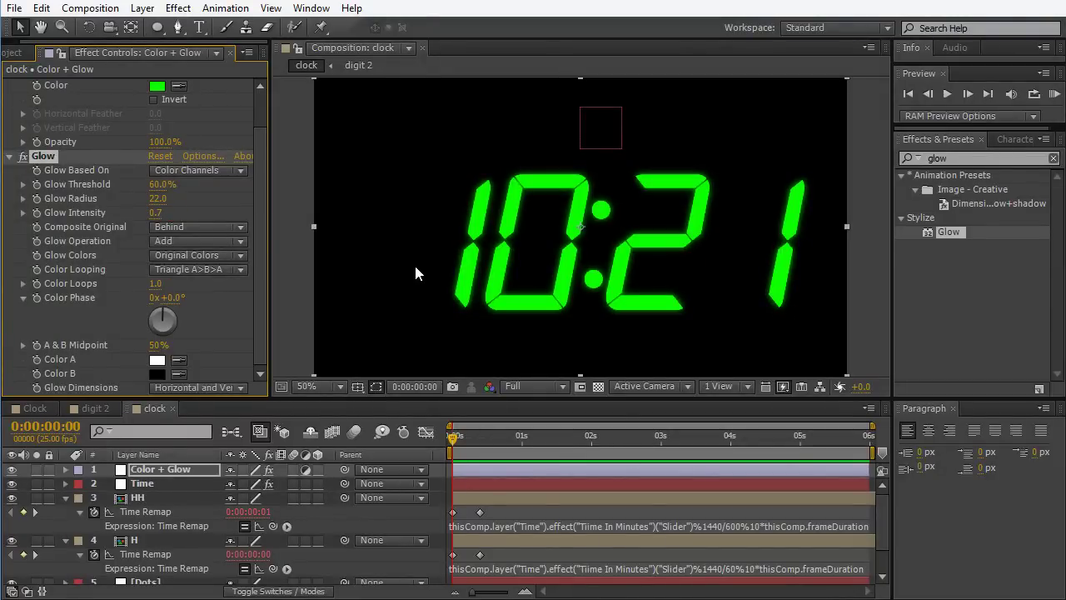
# Add the text SNOOZE beneath the last minute digit and move its layer below the Time layer in the stack
pyautogui.click(200, 28)
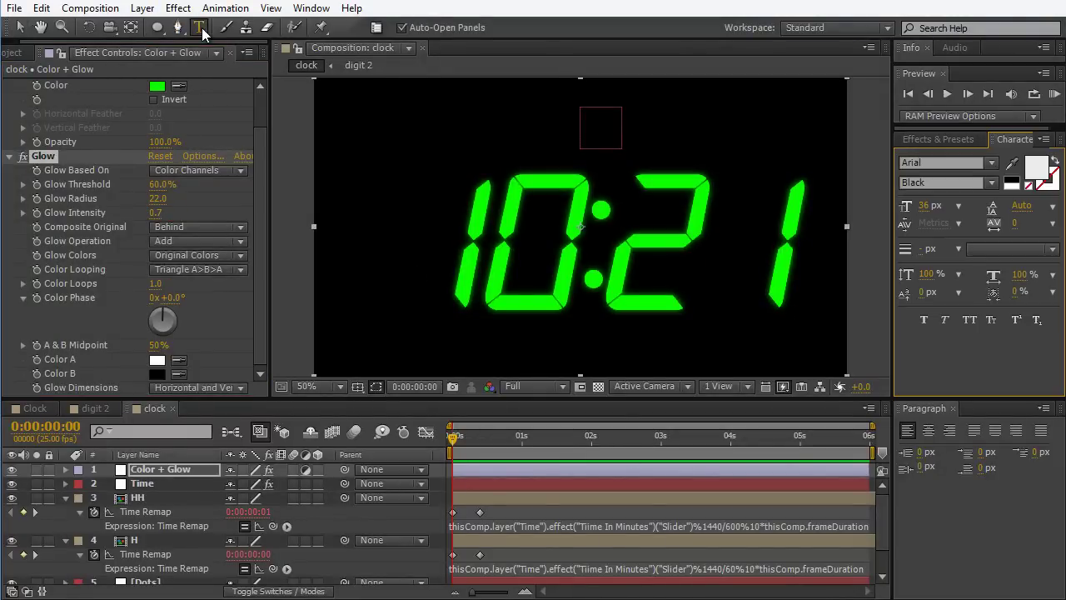
pyautogui.click(573, 331)
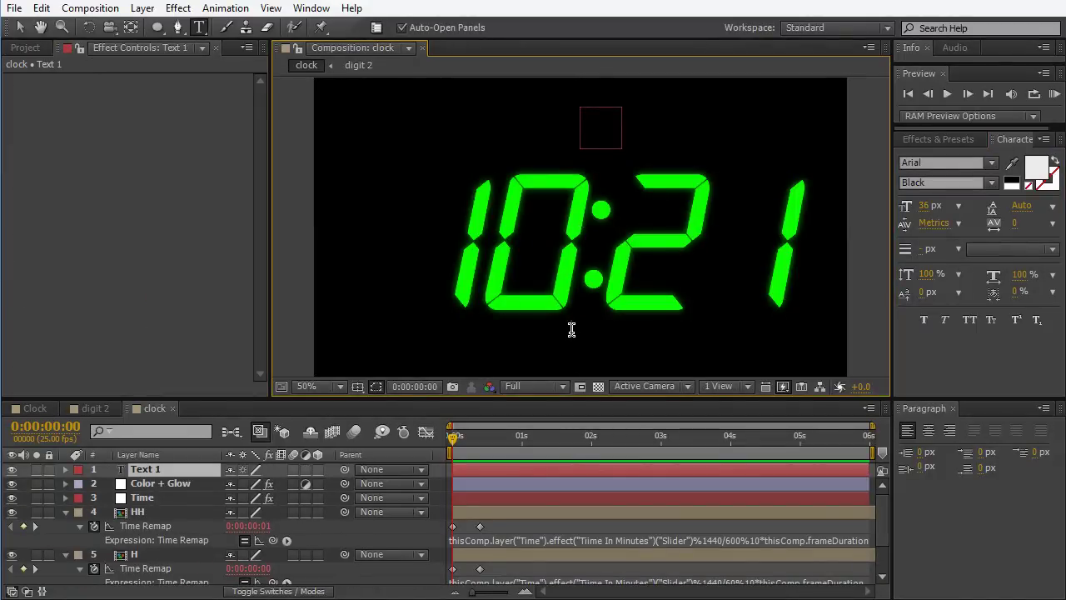
pyautogui.write('SNOOZE')
pyautogui.click(21, 28)
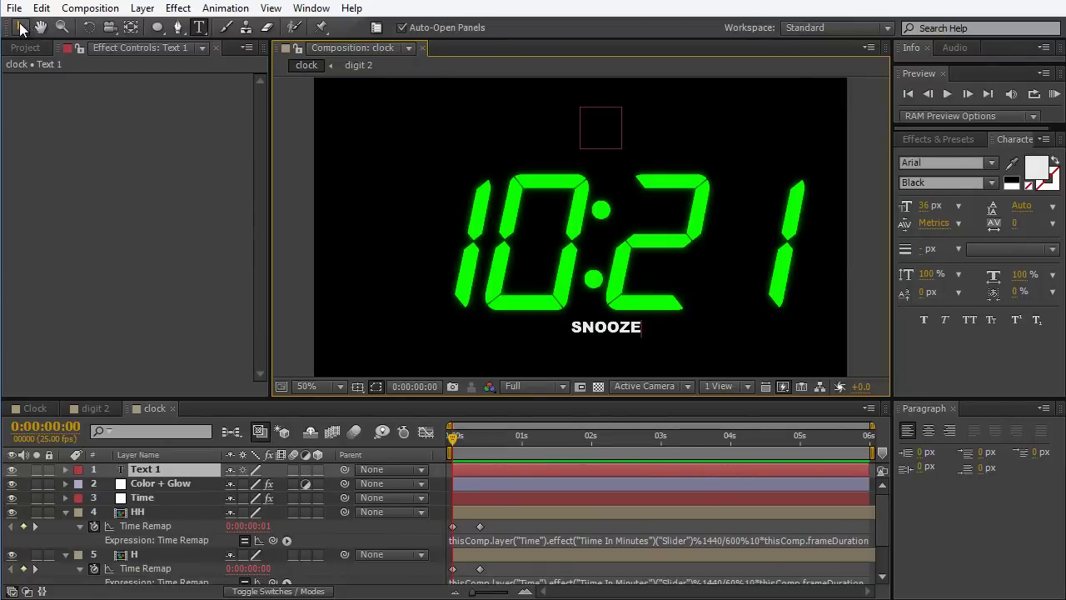
pyautogui.moveTo(633, 329); pyautogui.dragTo(776, 332)
pyautogui.moveTo(170, 472); pyautogui.dragTo(170, 509)
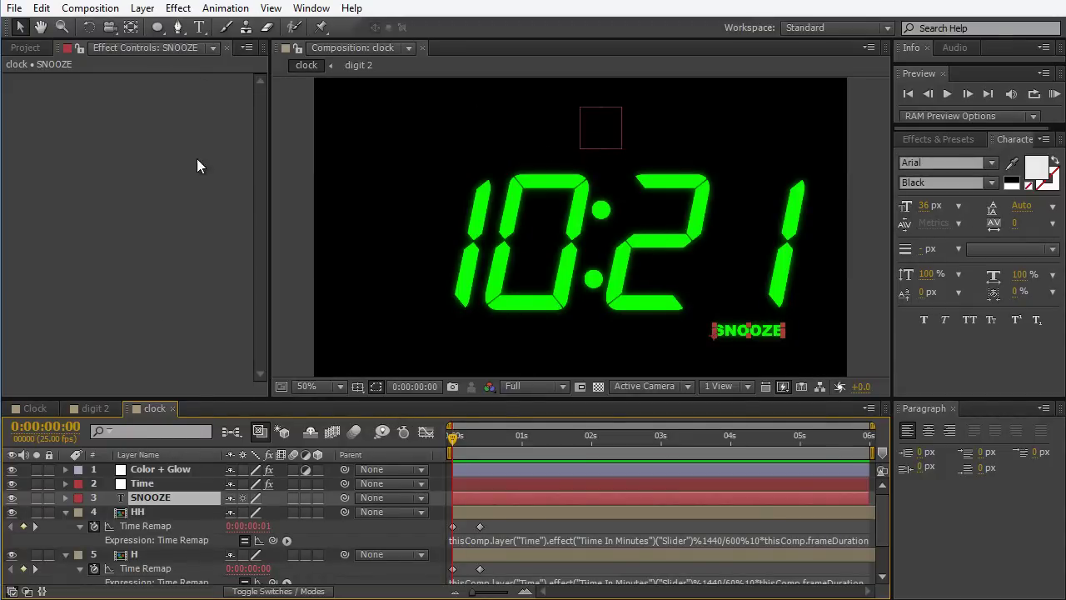
# Collapse all layer properties and make every layer 3D except Color + Glow and Time
pyautogui.hotkey('ctrl', 'a')
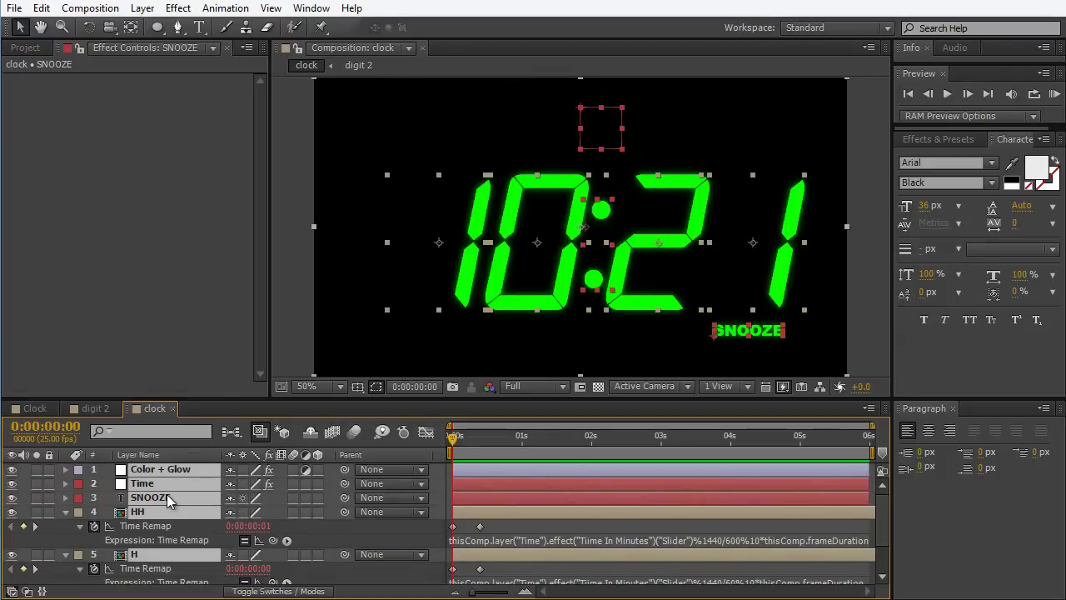
pyautogui.press('u')
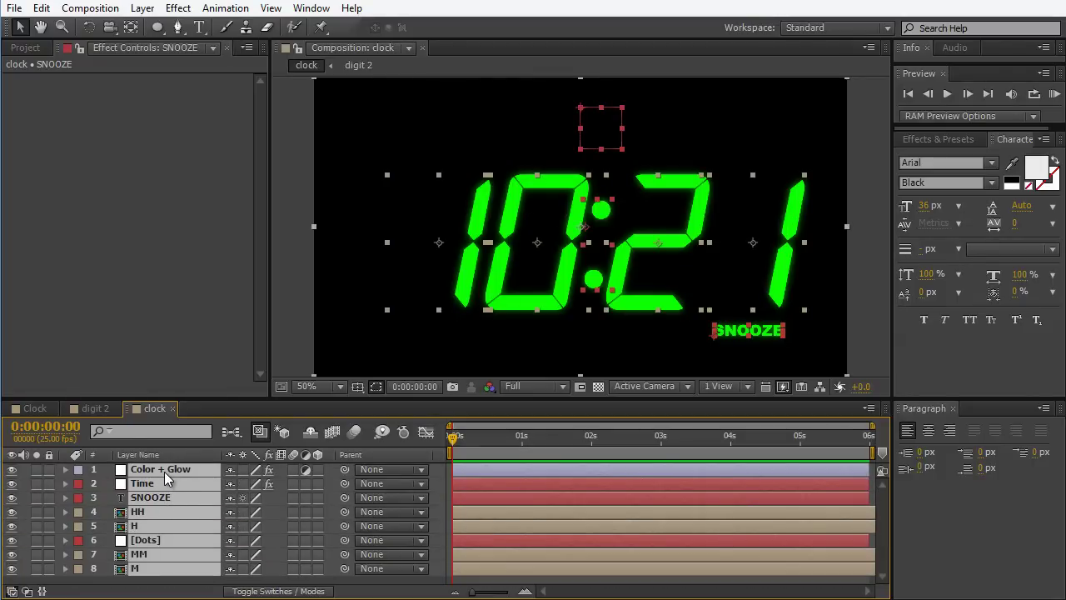
pyautogui.keyDown('ctrl'); pyautogui.click(157, 484); pyautogui.keyUp('ctrl')
pyautogui.keyDown('ctrl'); pyautogui.click(159, 470); pyautogui.keyUp('ctrl')
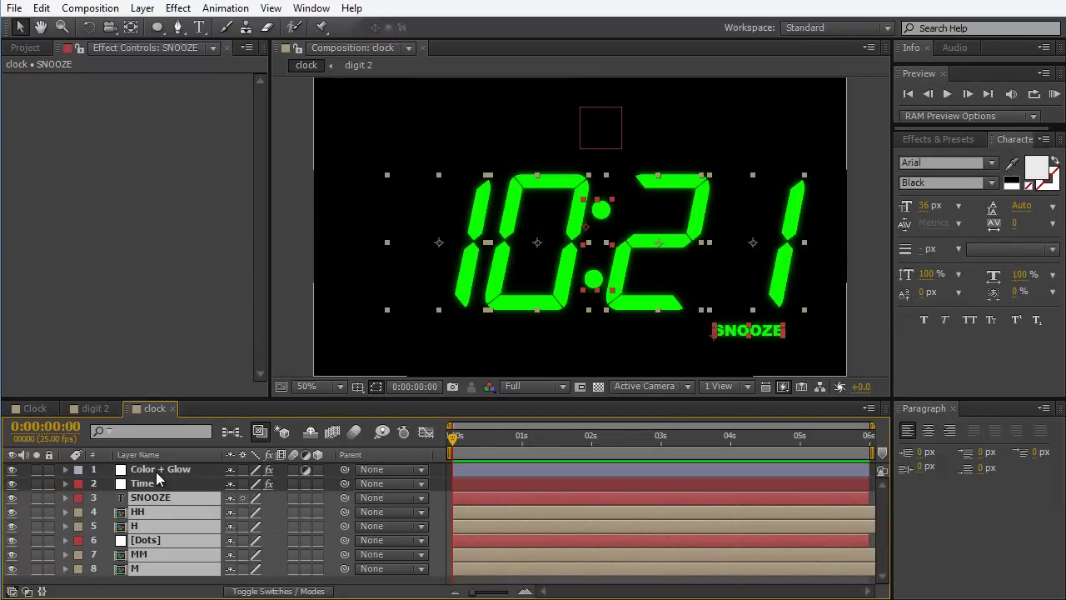
pyautogui.click(317, 504)
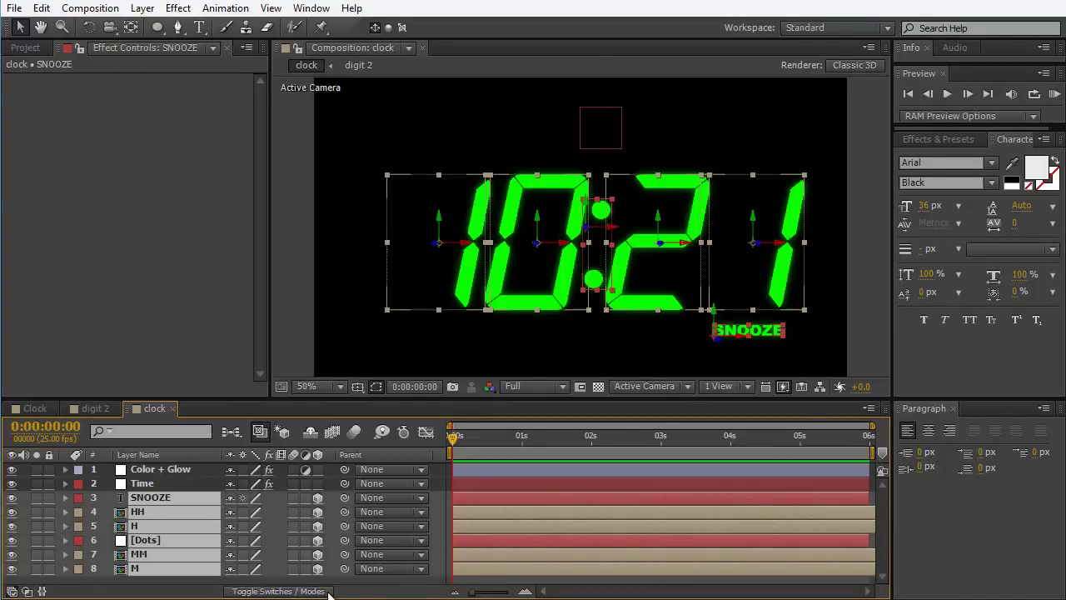
# Add a new camera with its default settings and orbit it around the clock
pyautogui.click(141, 7)
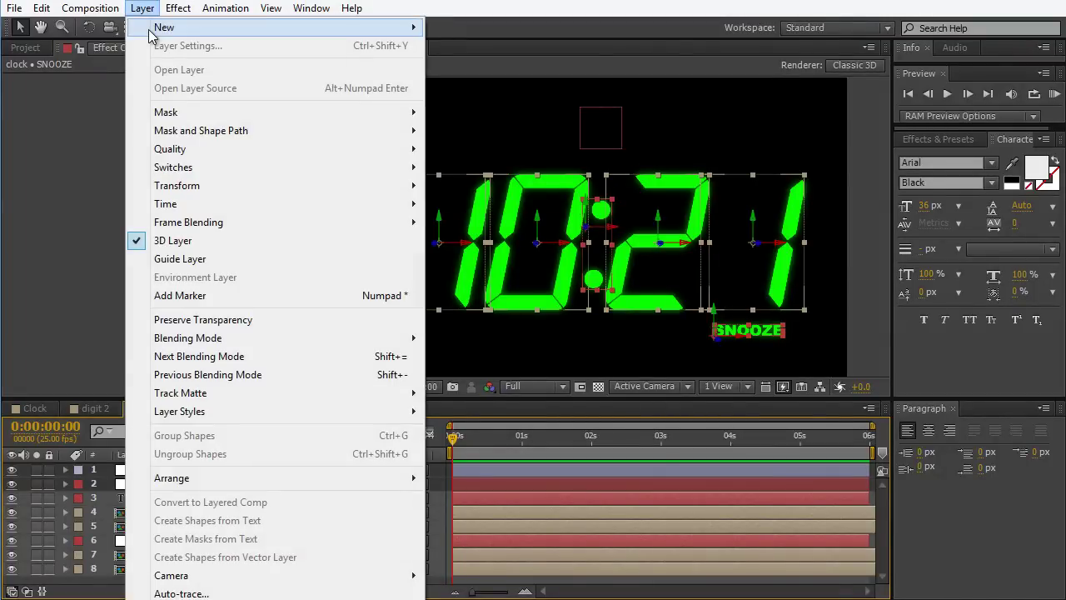
pyautogui.moveTo(183, 27)
pyautogui.click(528, 83)
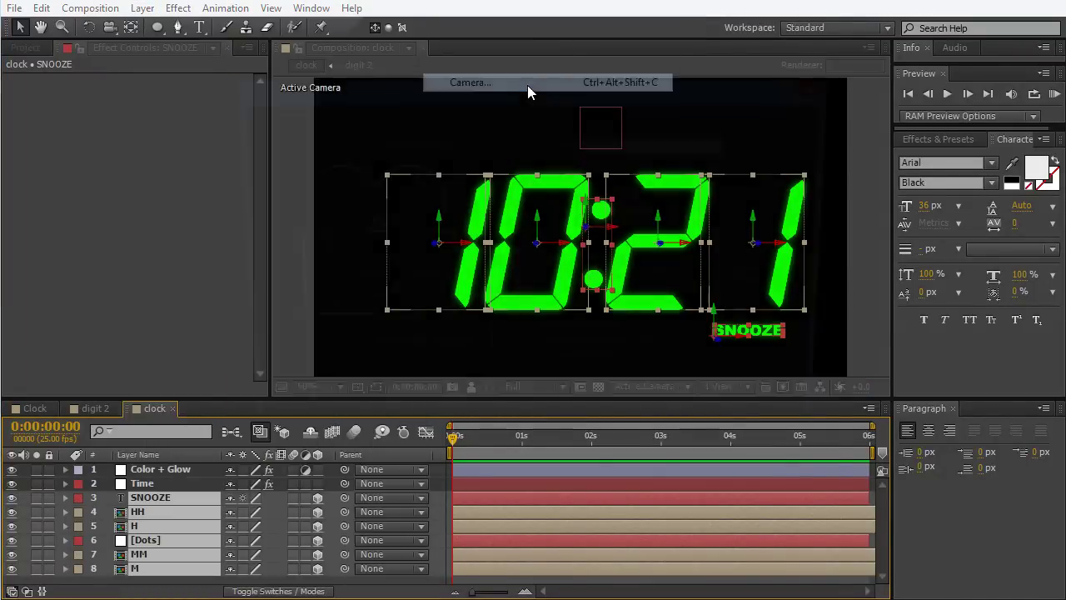
pyautogui.click(707, 477)
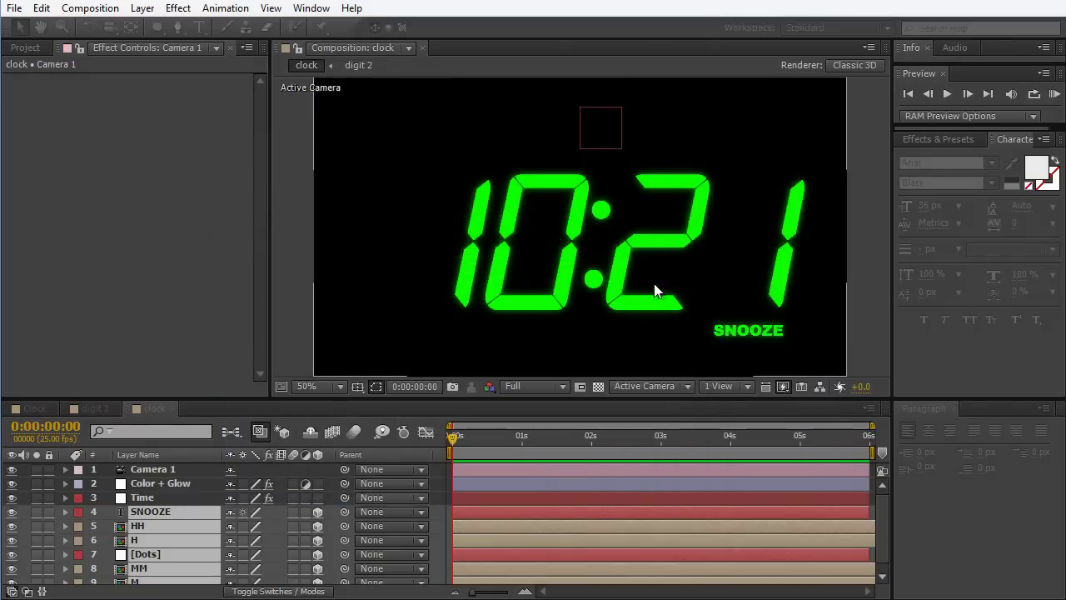
pyautogui.press('c')
pyautogui.moveTo(652, 252); pyautogui.dragTo(642, 226)
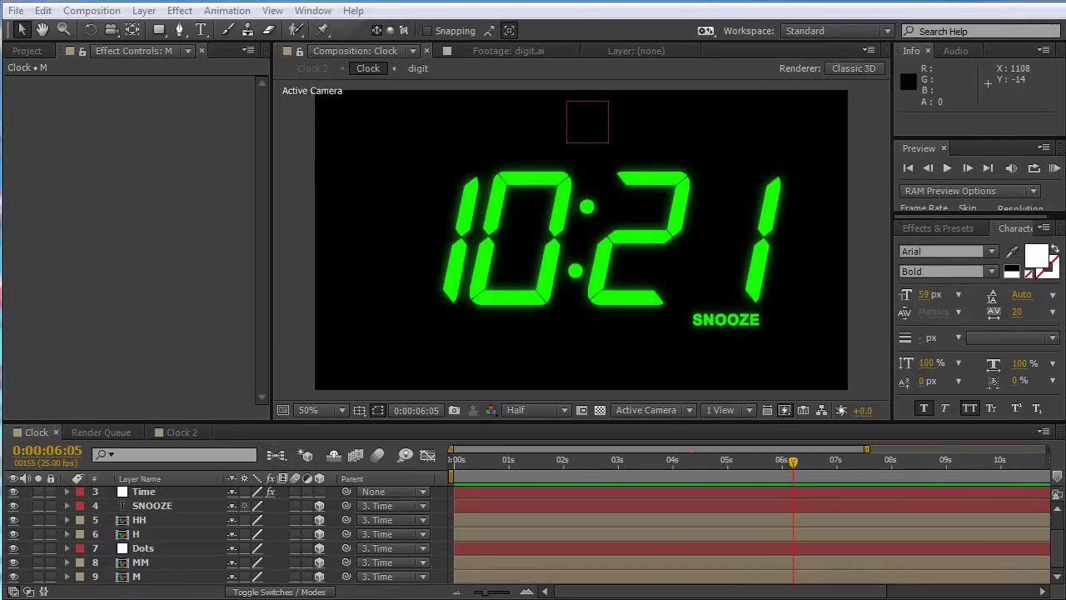
# Wrap the part of HH's Time Remap expression up to and including /600 in Math.floor( )
pyautogui.click(517, 520)
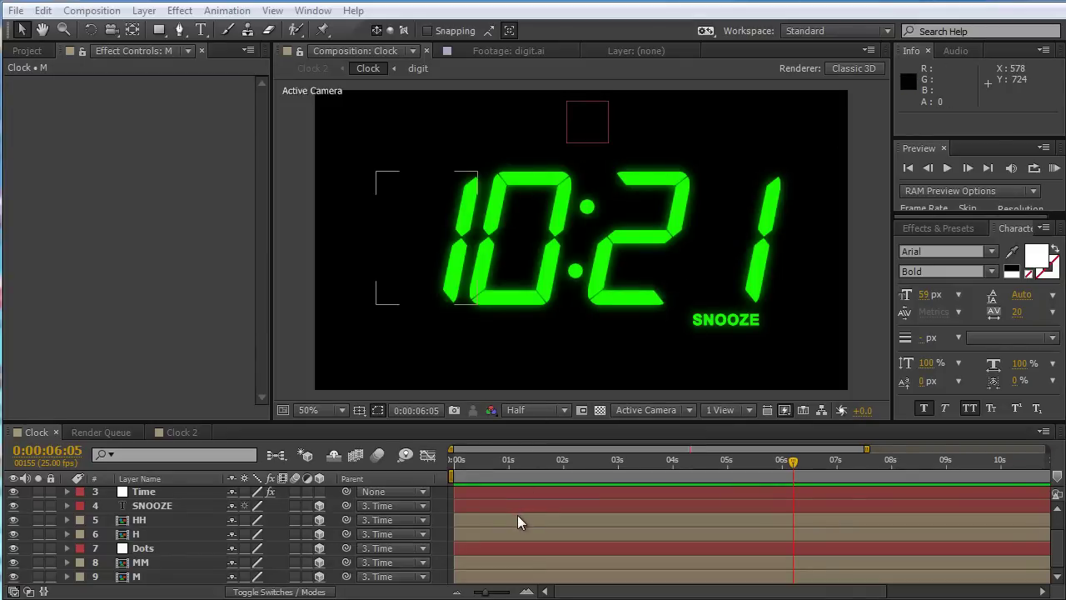
pyautogui.click(518, 516)
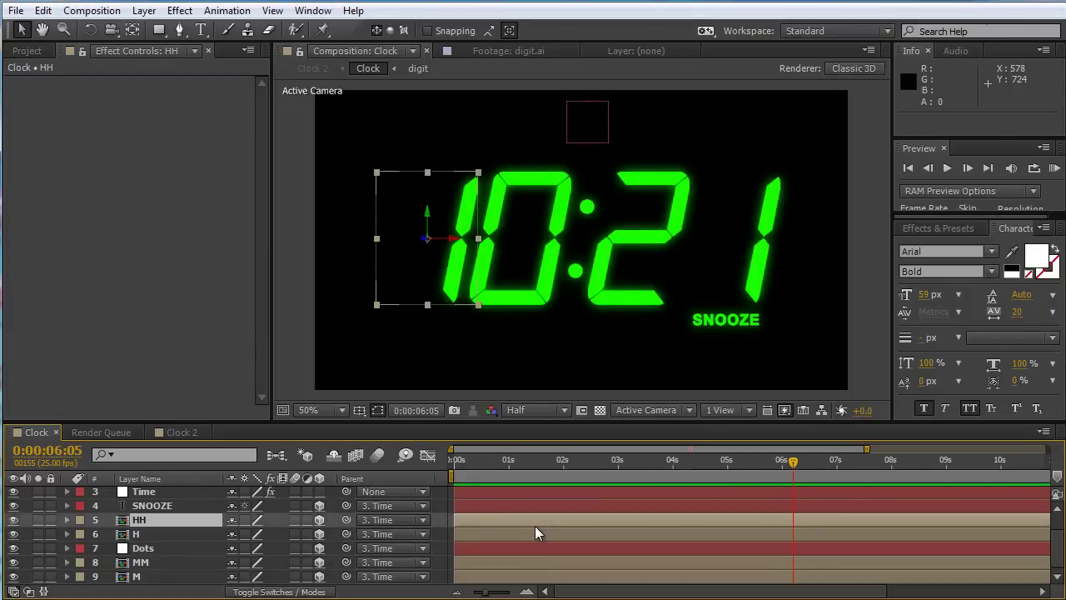
pyautogui.press('e')
pyautogui.press('e')
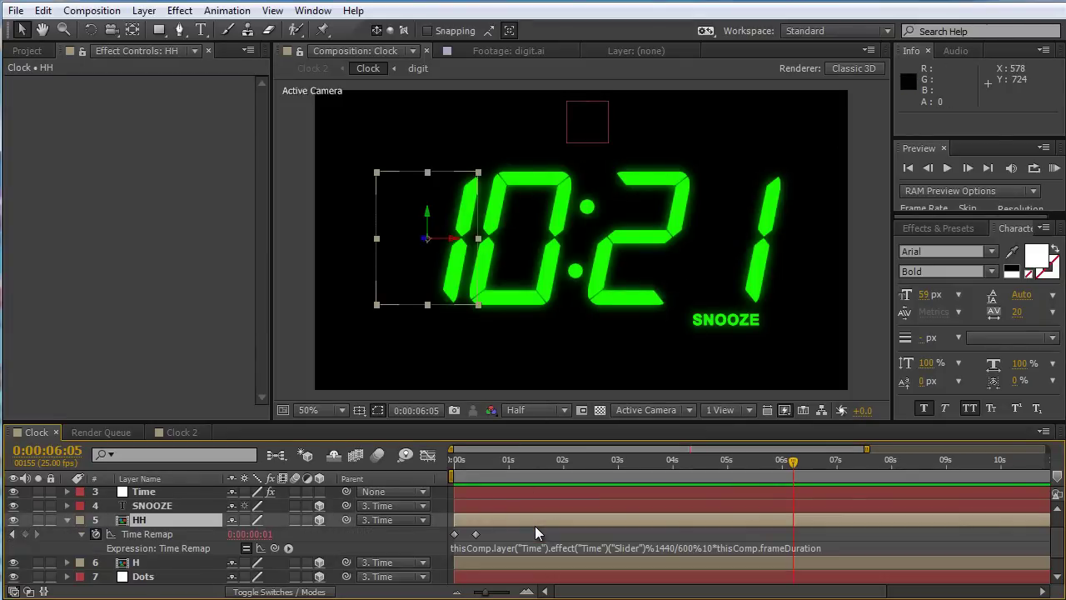
pyautogui.click(463, 545)
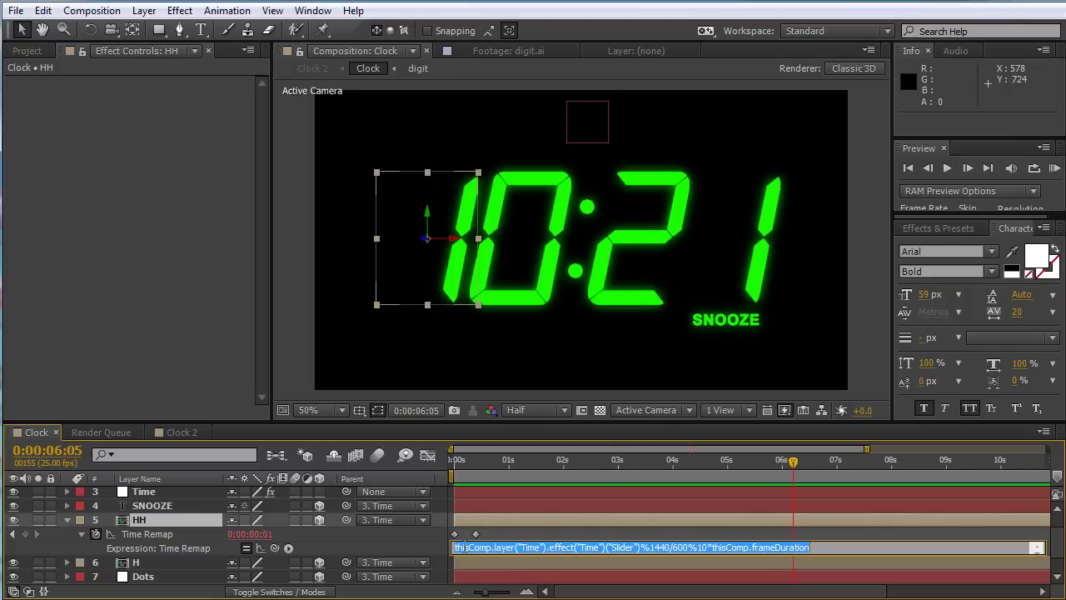
pyautogui.click(550, 547)
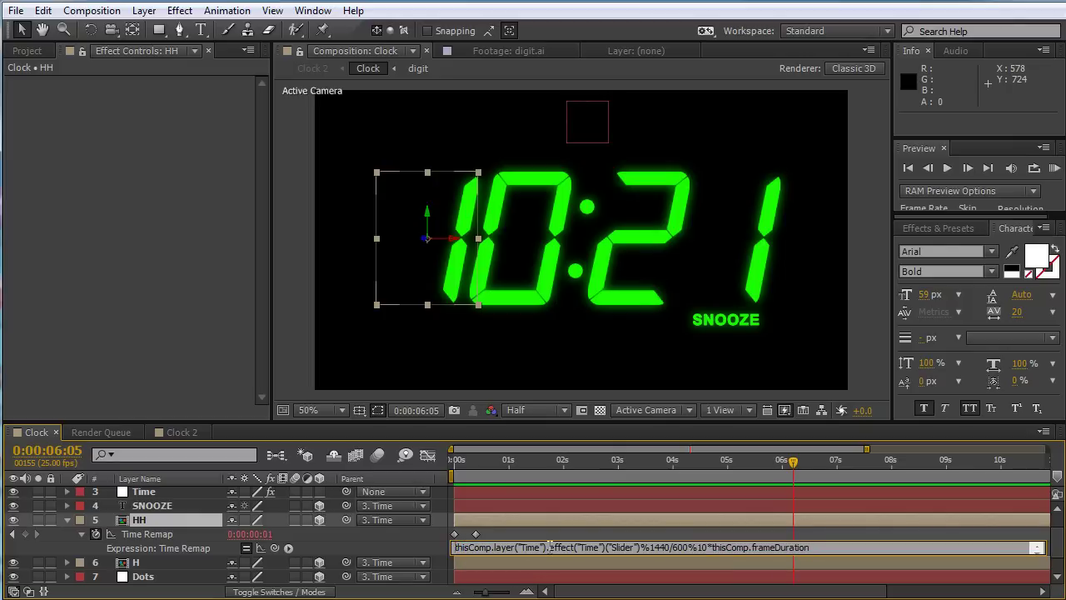
pyautogui.press('Home')
pyautogui.write('Mat')
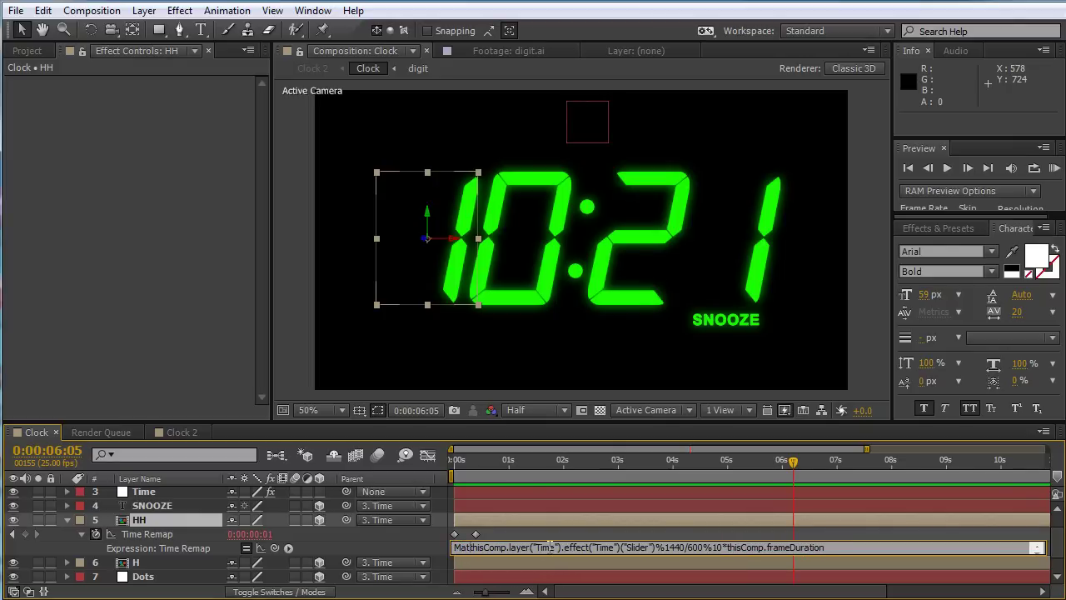
pyautogui.write('h.')
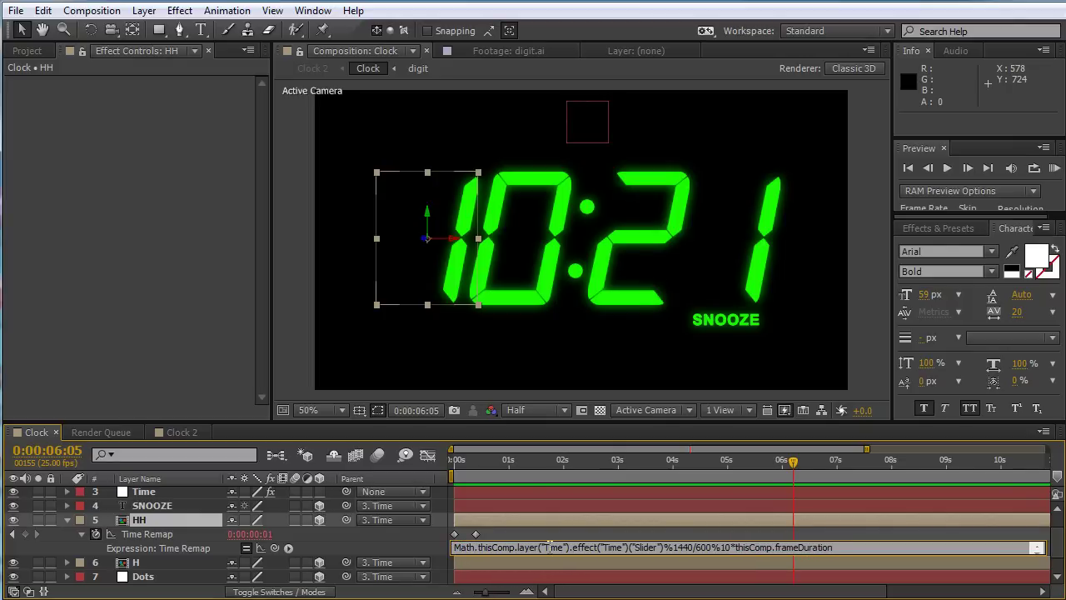
pyautogui.write('floor(')
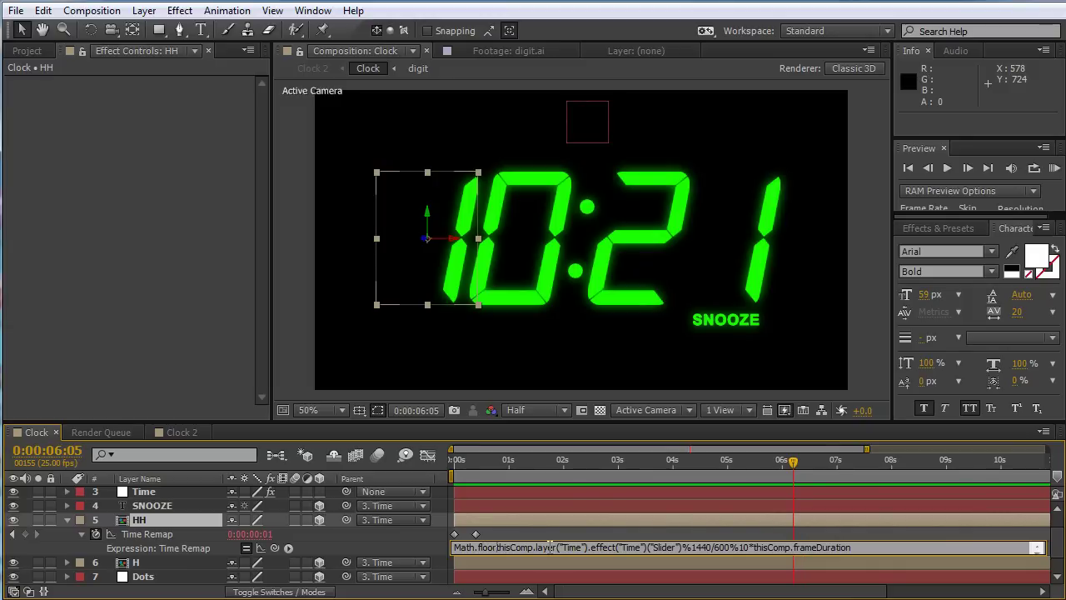
pyautogui.write('(')
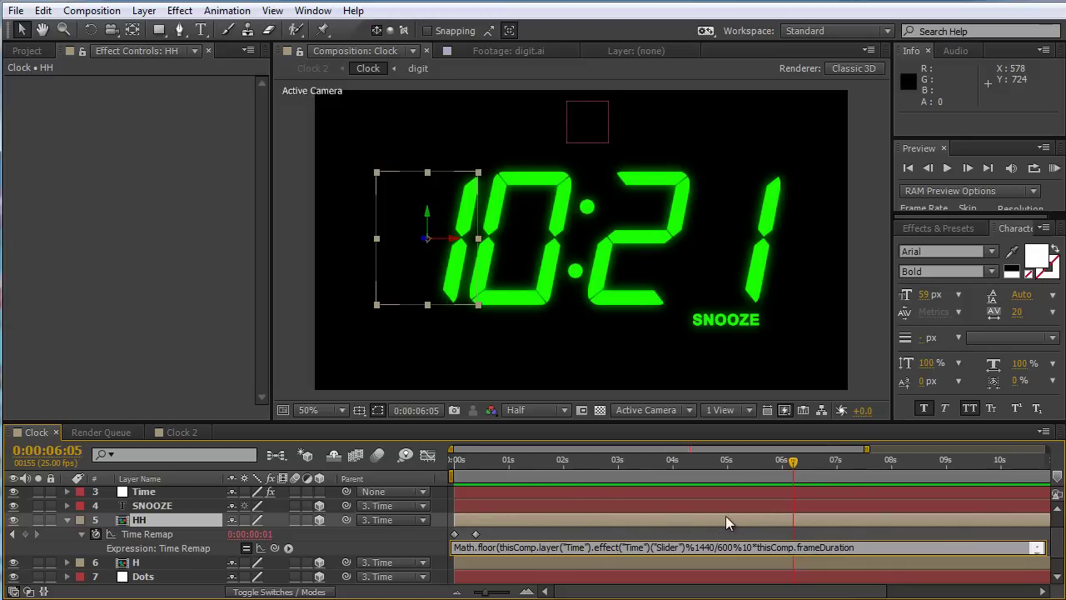
pyautogui.click(760, 547)
pyautogui.write(')')
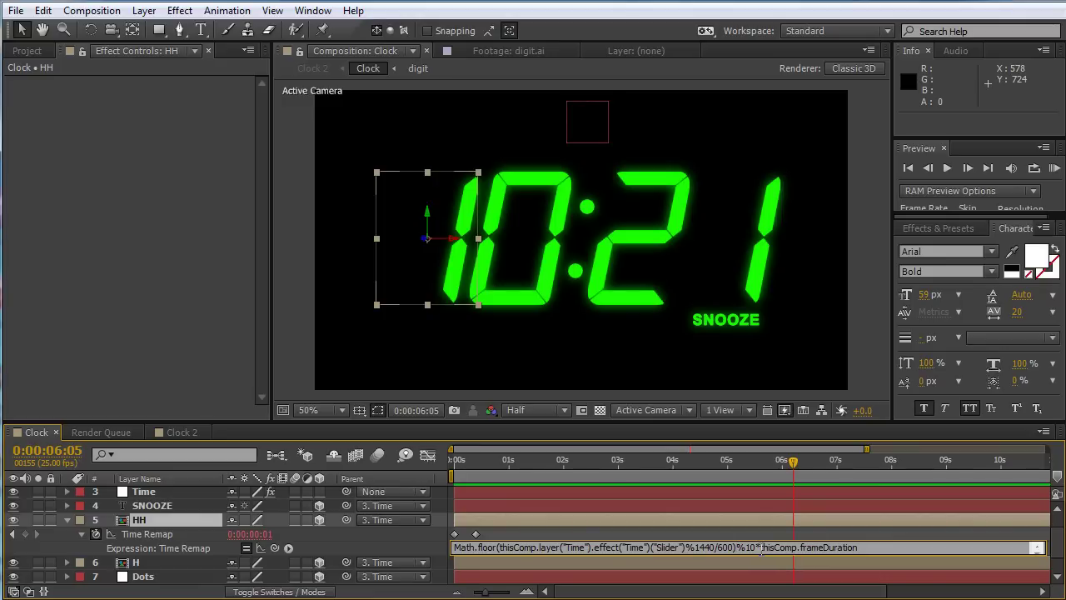
# Copy Math.floor( from HH's expression and wrap H's Time Remap expression in it up to and including /60%10
pyautogui.doubleClick(495, 547)
pyautogui.moveTo(501, 550); pyautogui.dragTo(433, 552)
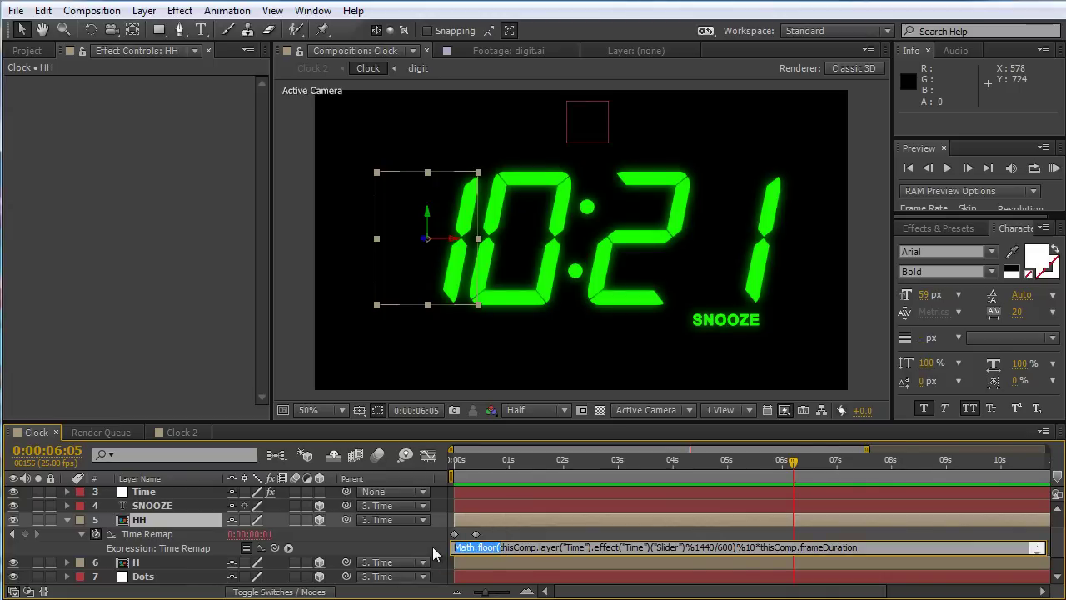
pyautogui.click(490, 565)
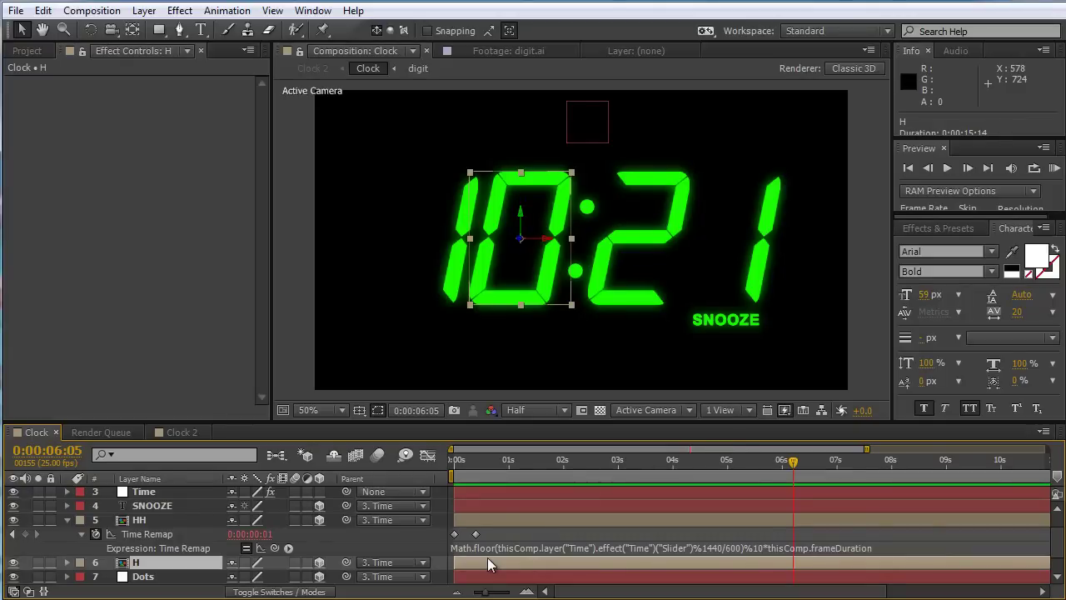
pyautogui.press('e')
pyautogui.press('e')
pyautogui.scroll(-2, 490, 564)
pyautogui.click(463, 533)
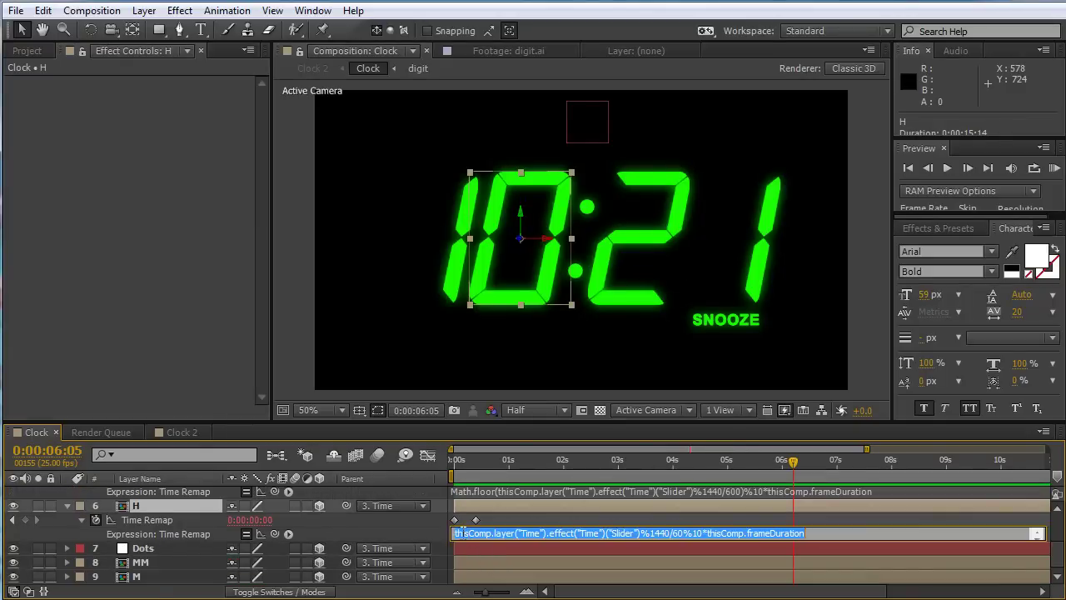
pyautogui.click(457, 534)
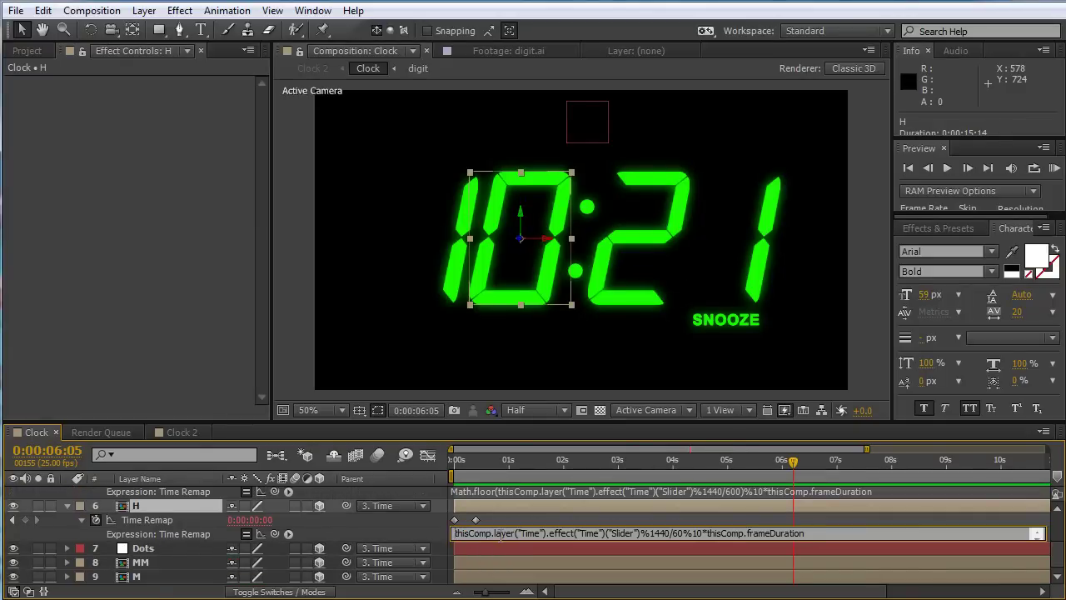
pyautogui.write('Math.floor(')
pyautogui.click(749, 536)
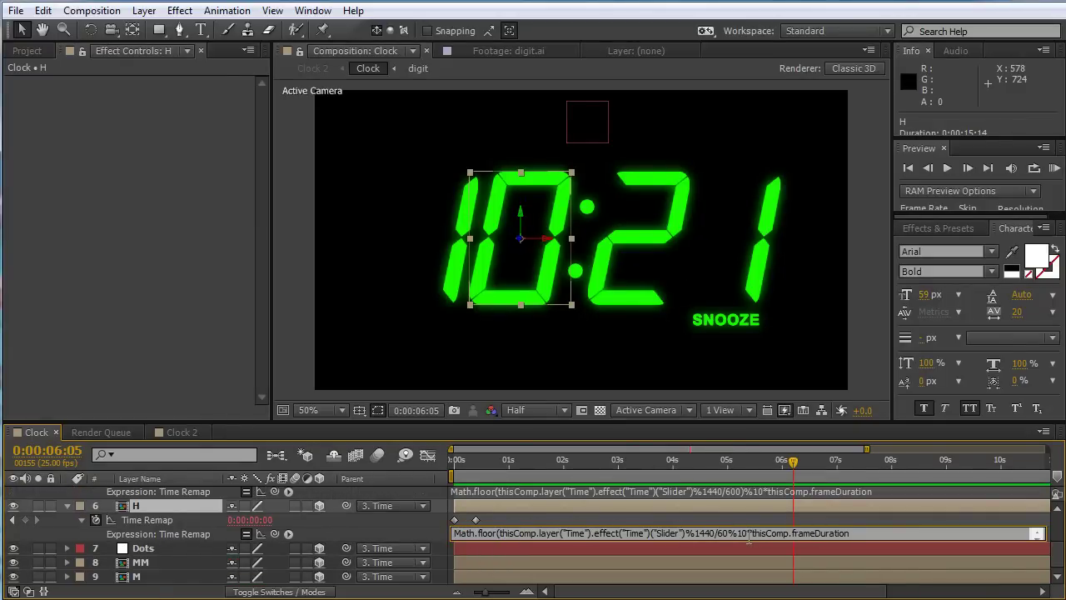
pyautogui.write(')')
# Reveal the MM layer's Time Remap expression and wrap its part up to and including /10 in Math.floor( )
pyautogui.click(629, 564)
pyautogui.press('u')
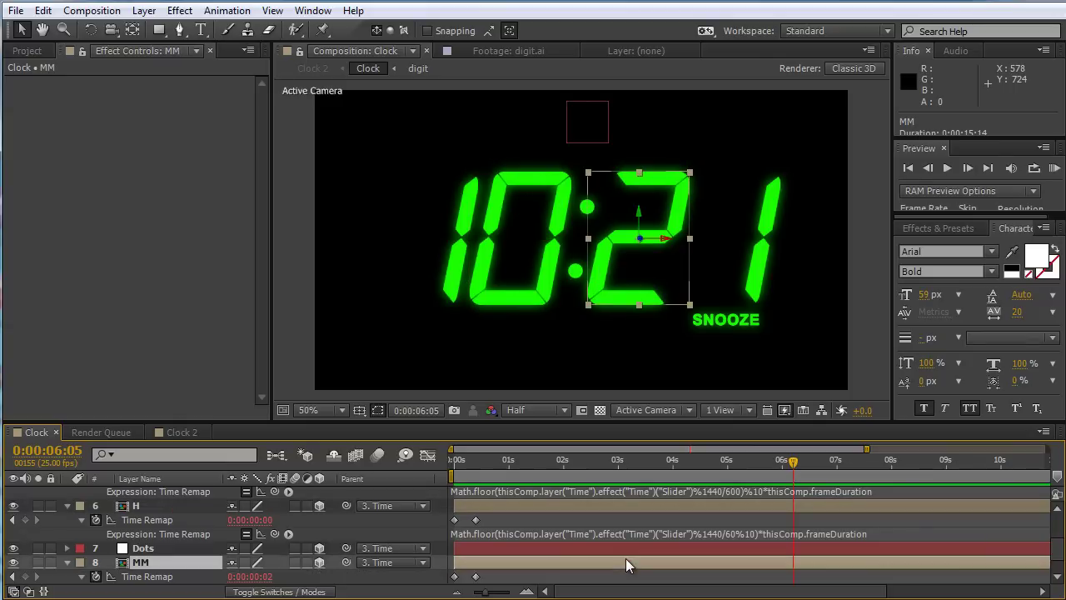
pyautogui.scroll(-1, 629, 566)
pyautogui.click(458, 563)
pyautogui.click(456, 561)
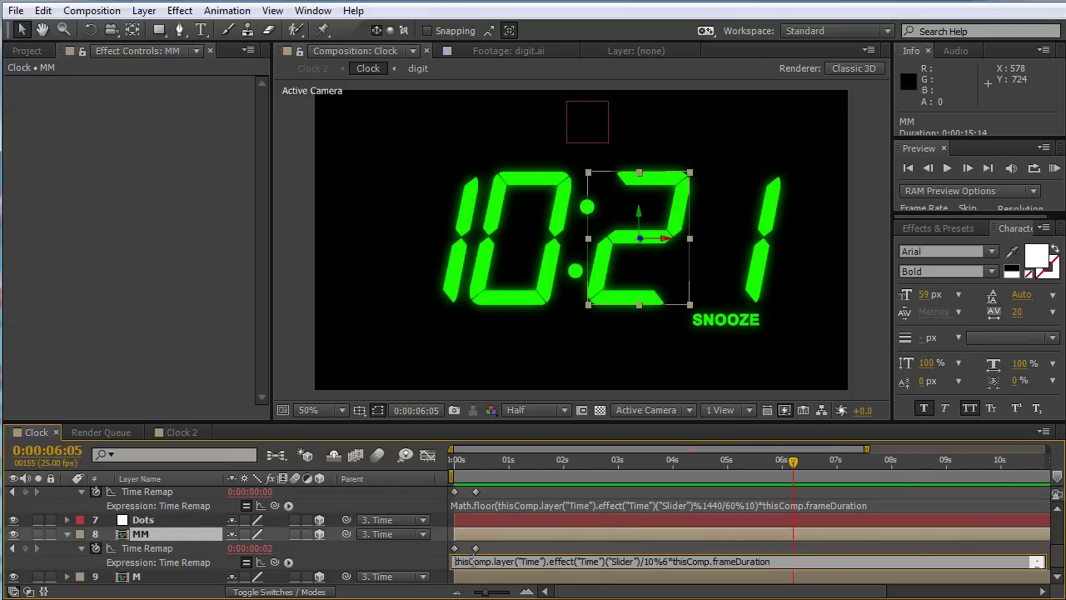
pyautogui.write('Math.floor(')
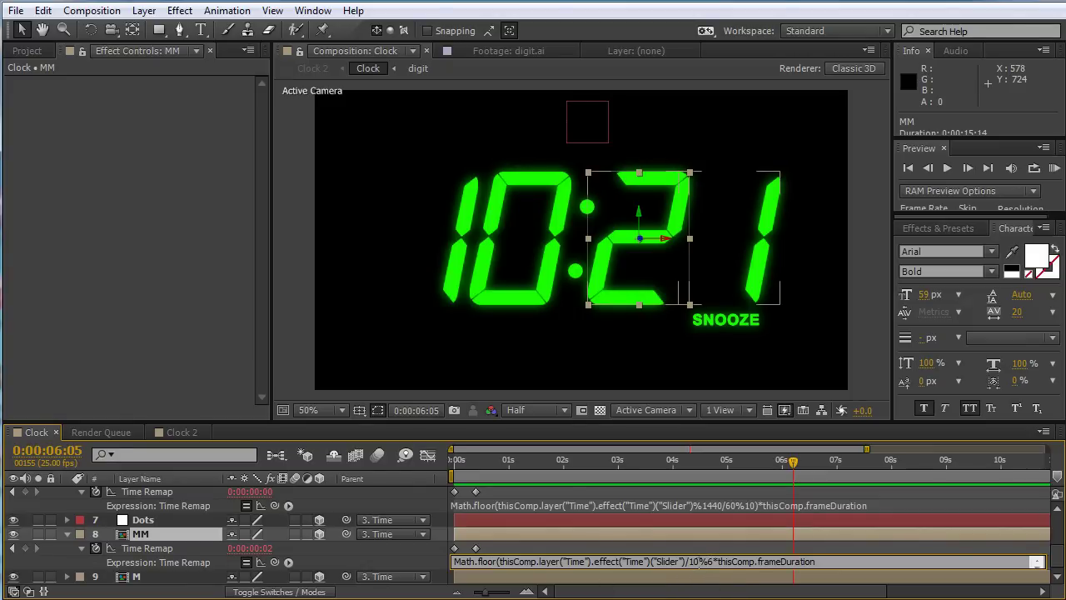
pyautogui.click(697, 561)
pyautogui.write(')')
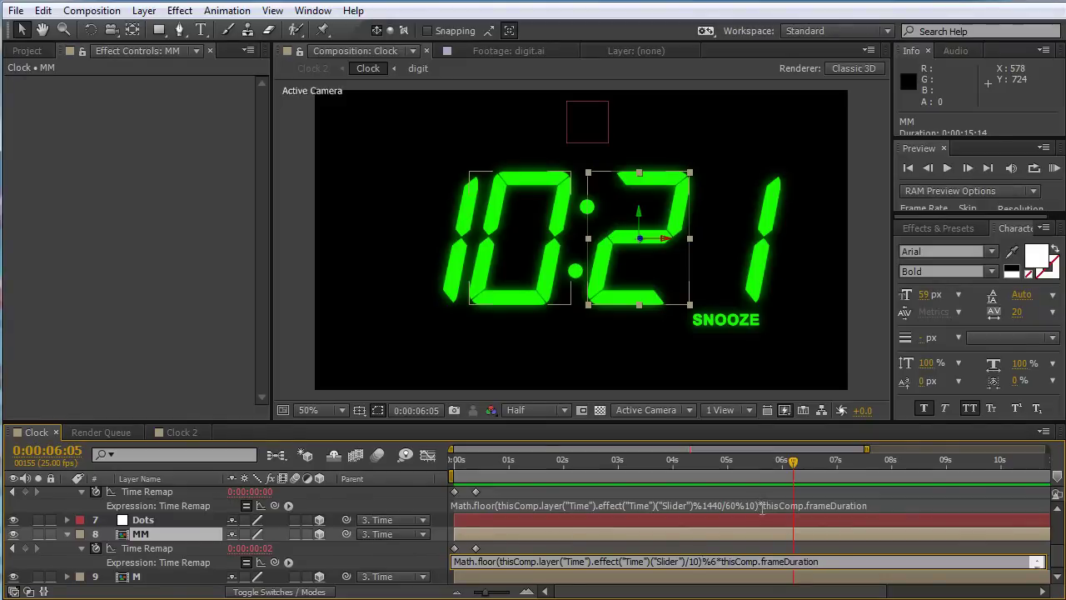
# Move the closing parenthesis in H's Time Remap expression so that Math.floor ends after /60, ahead of %10
pyautogui.click(762, 506)
pyautogui.click(752, 505)
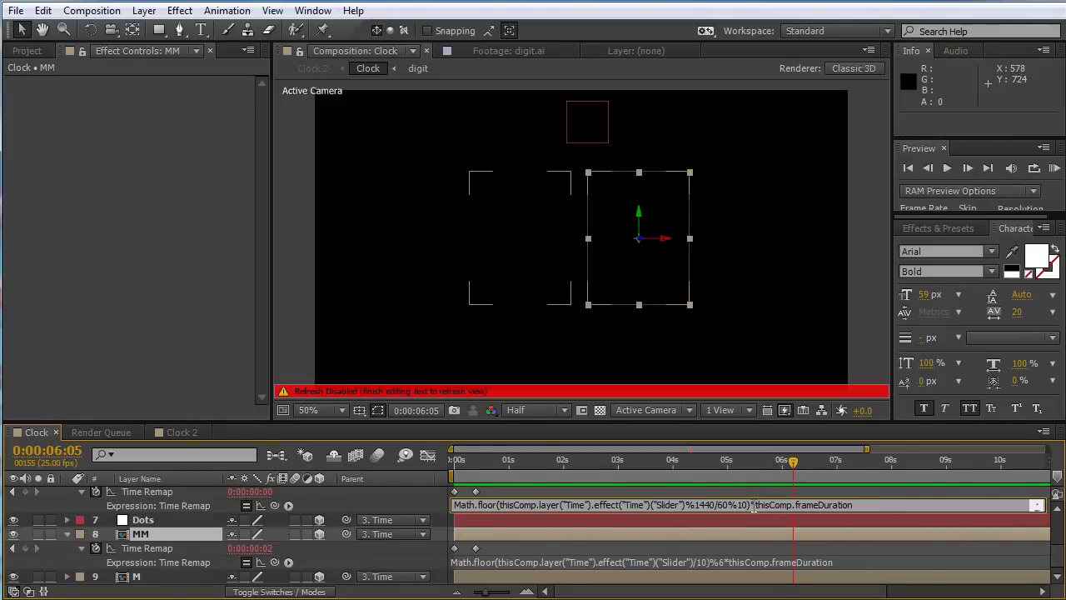
pyautogui.press('BackSpace')
pyautogui.click(726, 506)
pyautogui.write(')')
# Reveal the M layer's Time Remap expression and wrap the slider reference before %10 in Math.floor( )
pyautogui.click(566, 578)
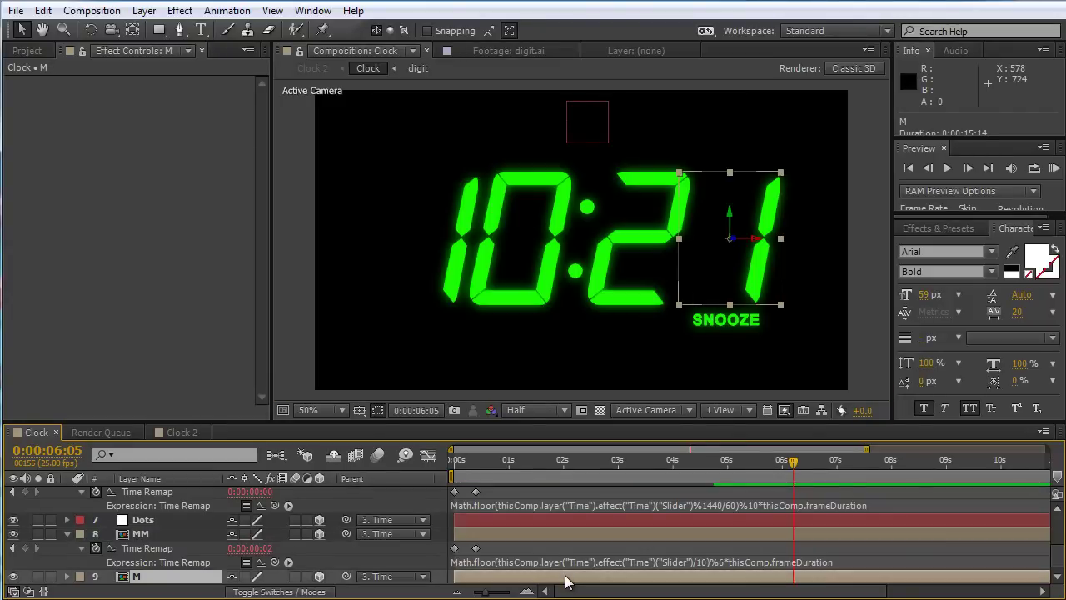
pyautogui.scroll(-1, 558, 581)
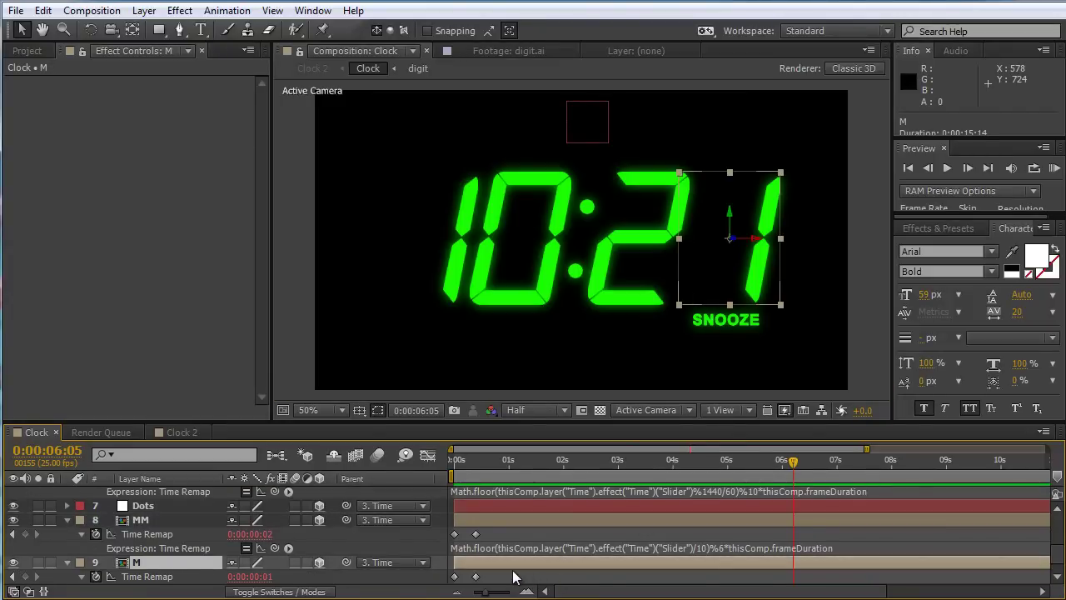
pyautogui.scroll(-1, 523, 581)
pyautogui.click(470, 576)
pyautogui.click(454, 575)
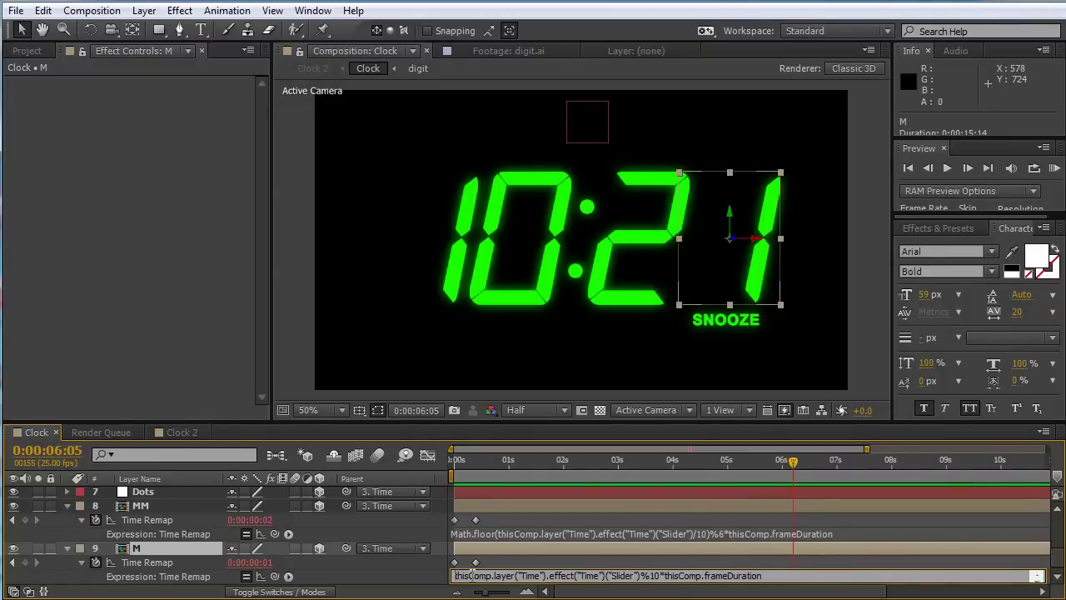
pyautogui.write('Math.floor(')
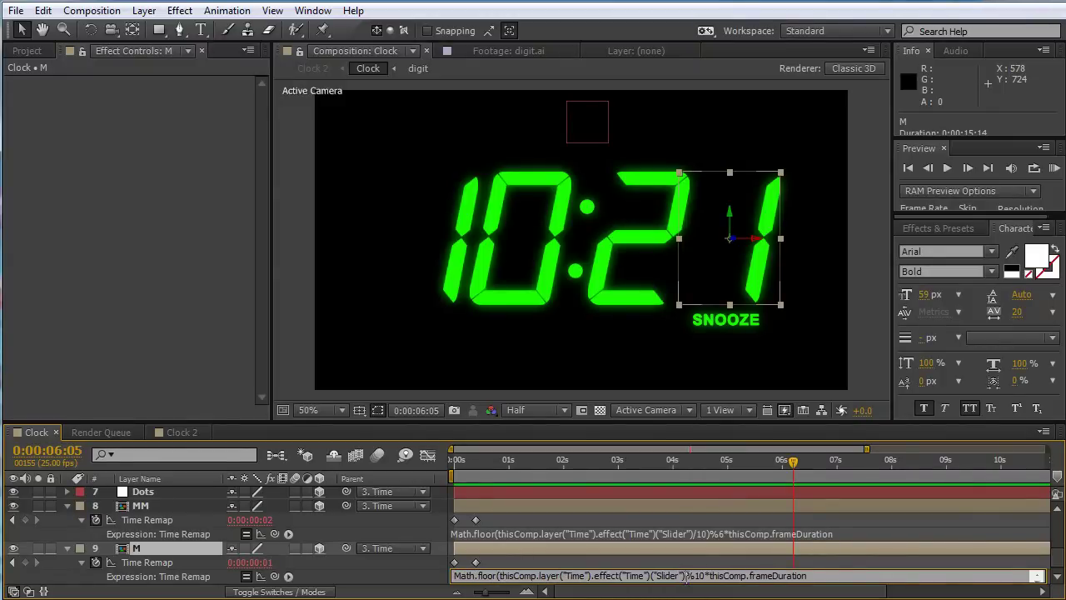
pyautogui.write(')')
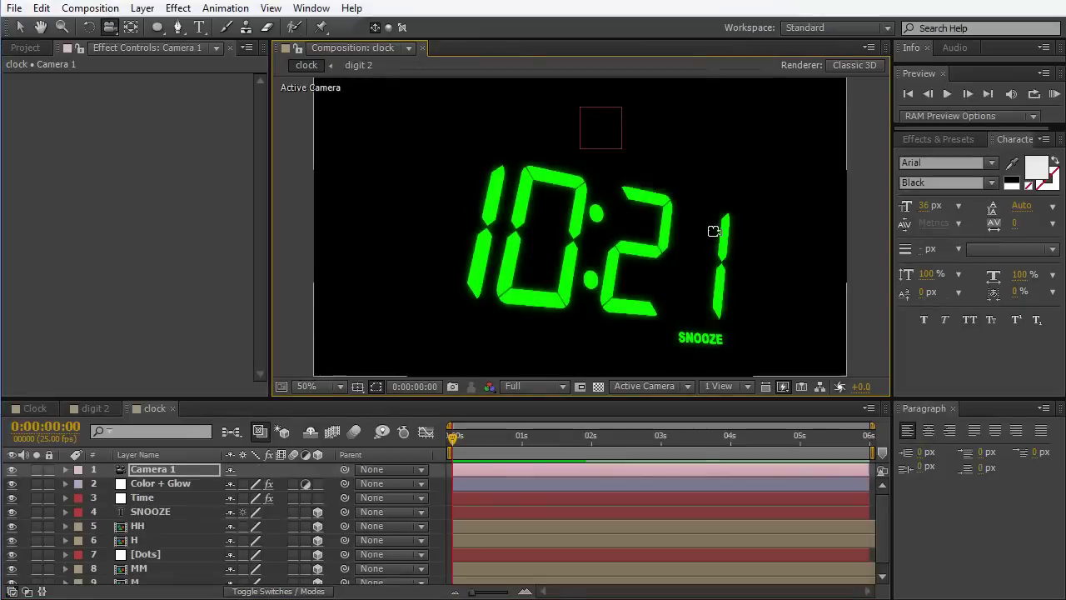
# Raise the Time layer's Time In Minutes slider to 2851.10 and orbit the camera to view the clock from different angles
pyautogui.moveTo(666, 251); pyautogui.dragTo(607, 276)
pyautogui.click(174, 497)
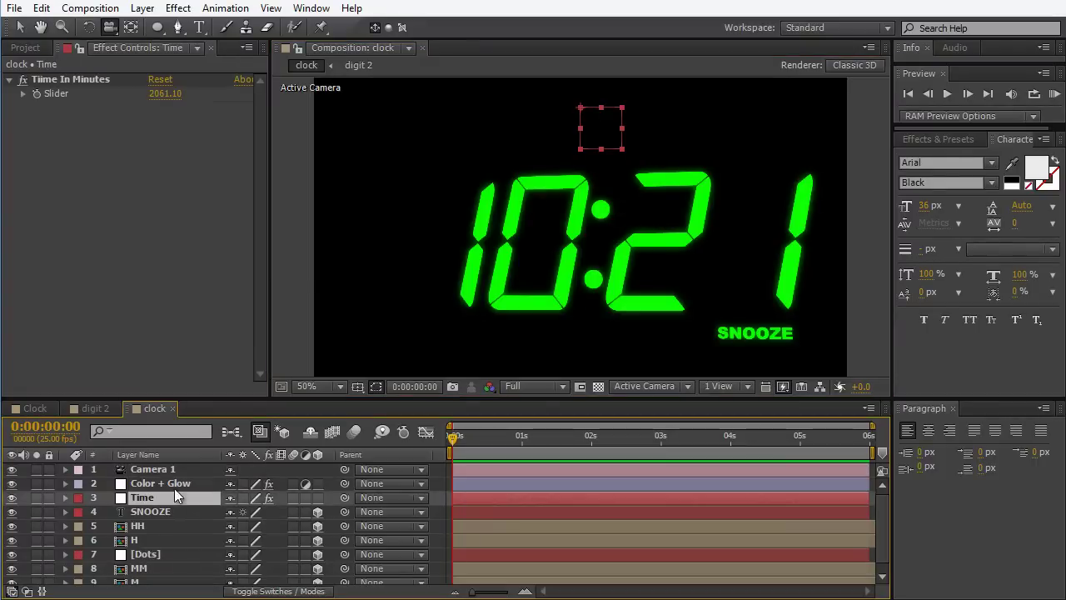
pyautogui.click(175, 483)
pyautogui.click(175, 497)
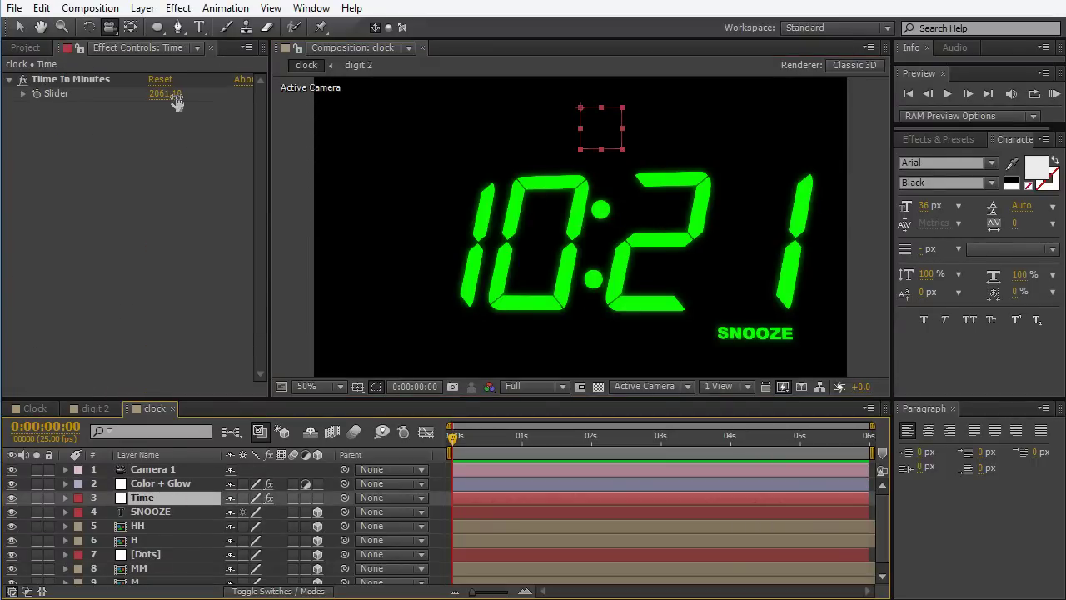
pyautogui.moveTo(158, 93); pyautogui.dragTo(870, 135)
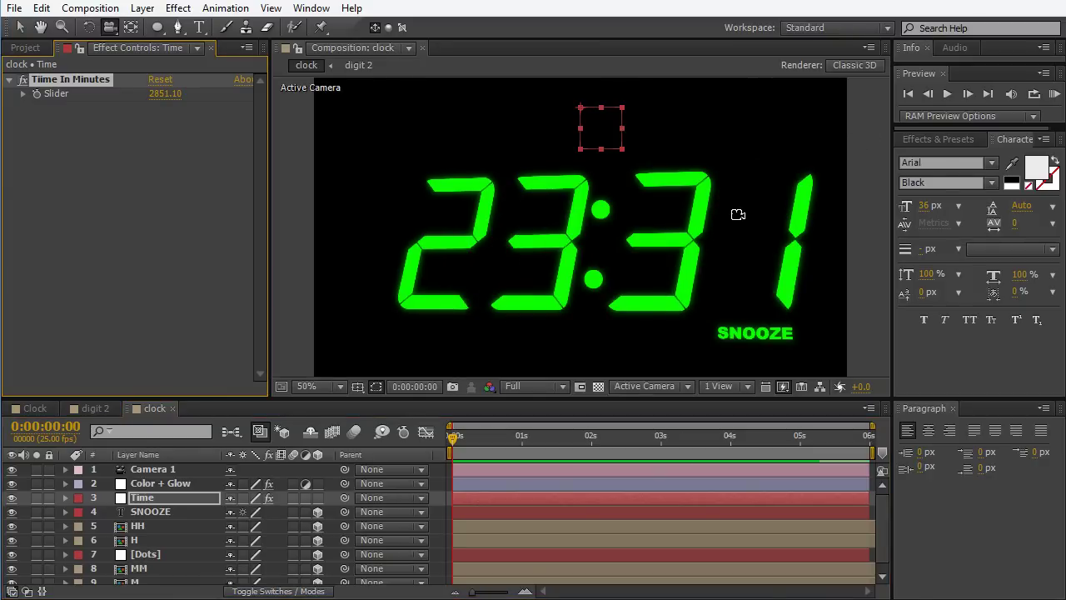
pyautogui.moveTo(657, 287); pyautogui.dragTo(678, 216)
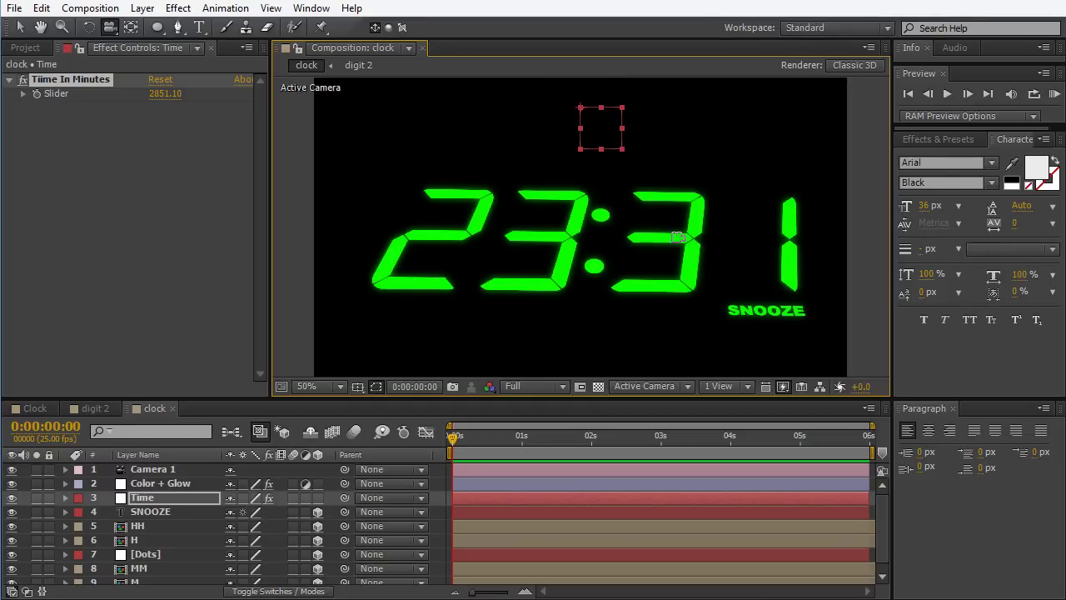
pyautogui.moveTo(650, 221); pyautogui.dragTo(637, 232)
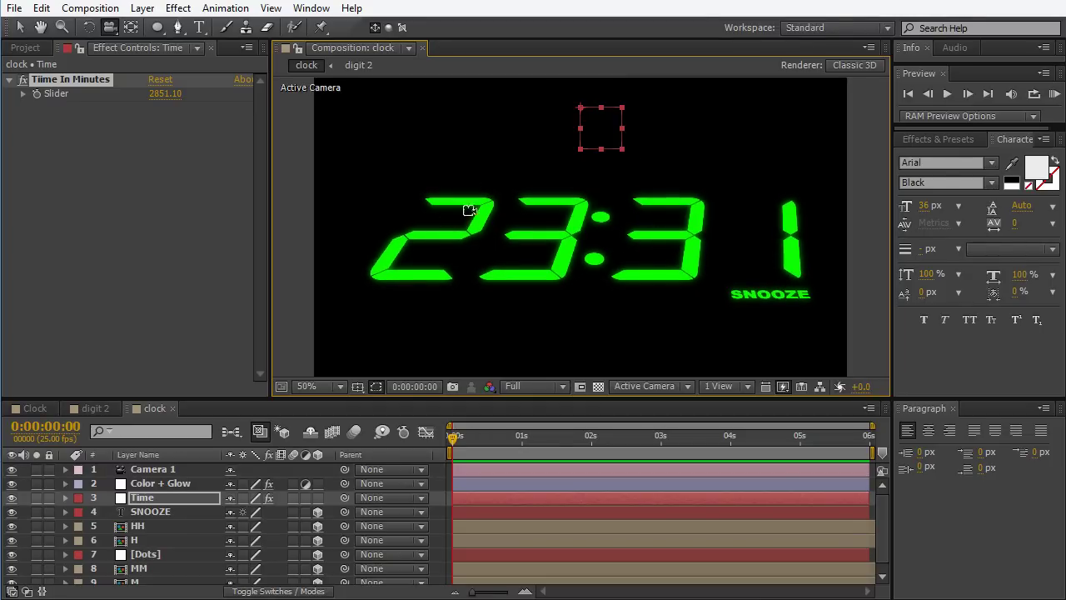